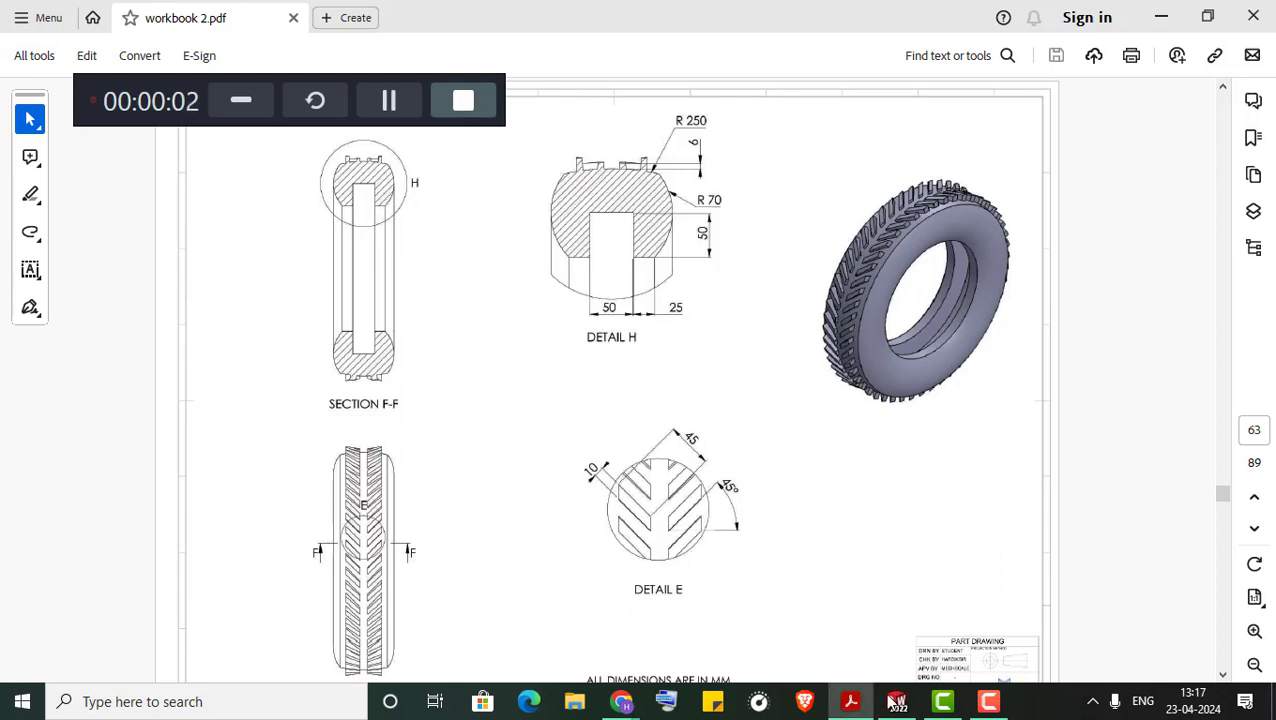
Look over the tire drawing in workbook 2.pdf, then switch back to SOLIDWORKS.
{"action": "left_click", "coordinate": [893, 702]}
{"action": "left_click", "coordinate": [893, 704]}
{"action": "left_click", "coordinate": [240, 100]}
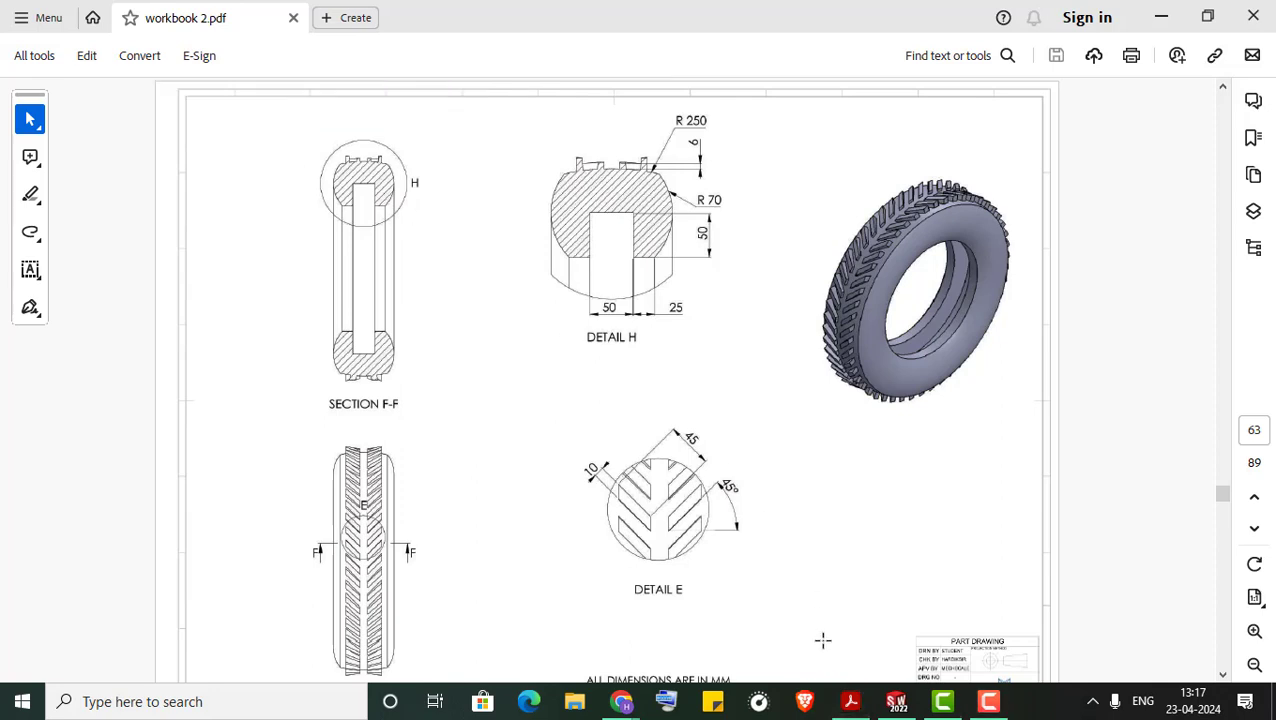
{"action": "left_click", "coordinate": [888, 706]}
Create a new part and begin a sketch on the Front Plane.
{"action": "left_click", "coordinate": [318, 17]}
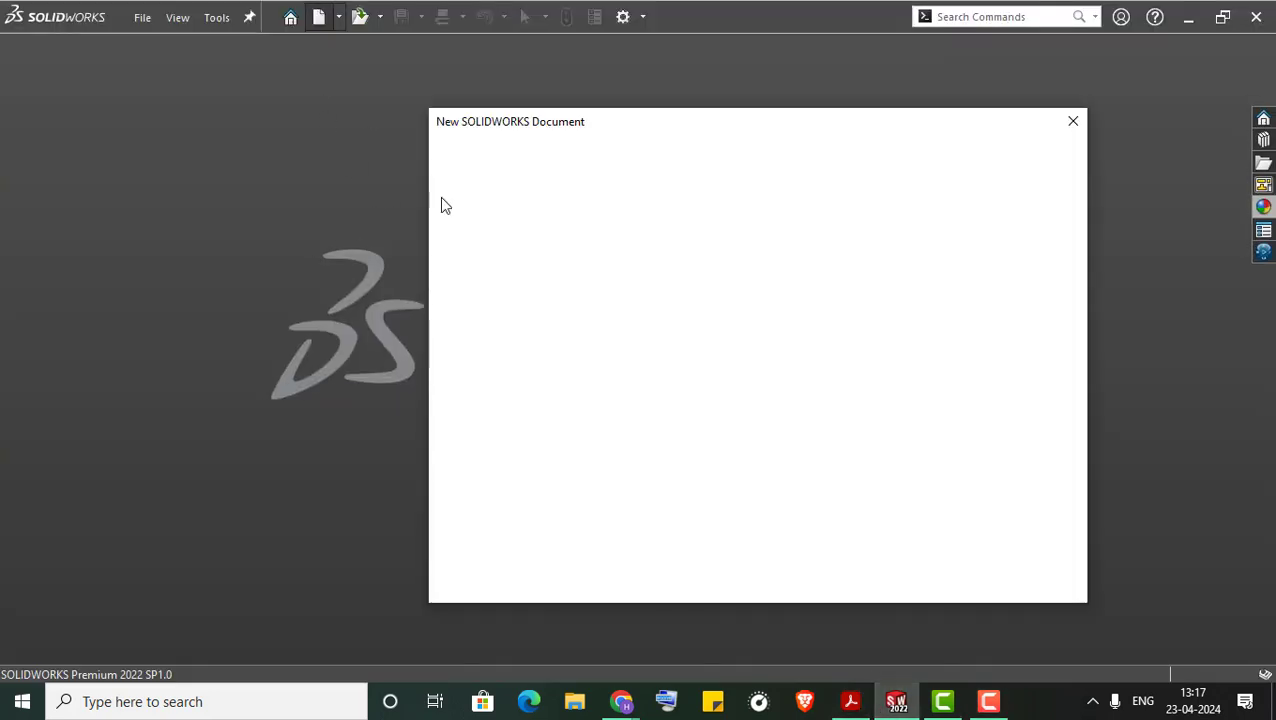
{"action": "double_click", "coordinate": [481, 205]}
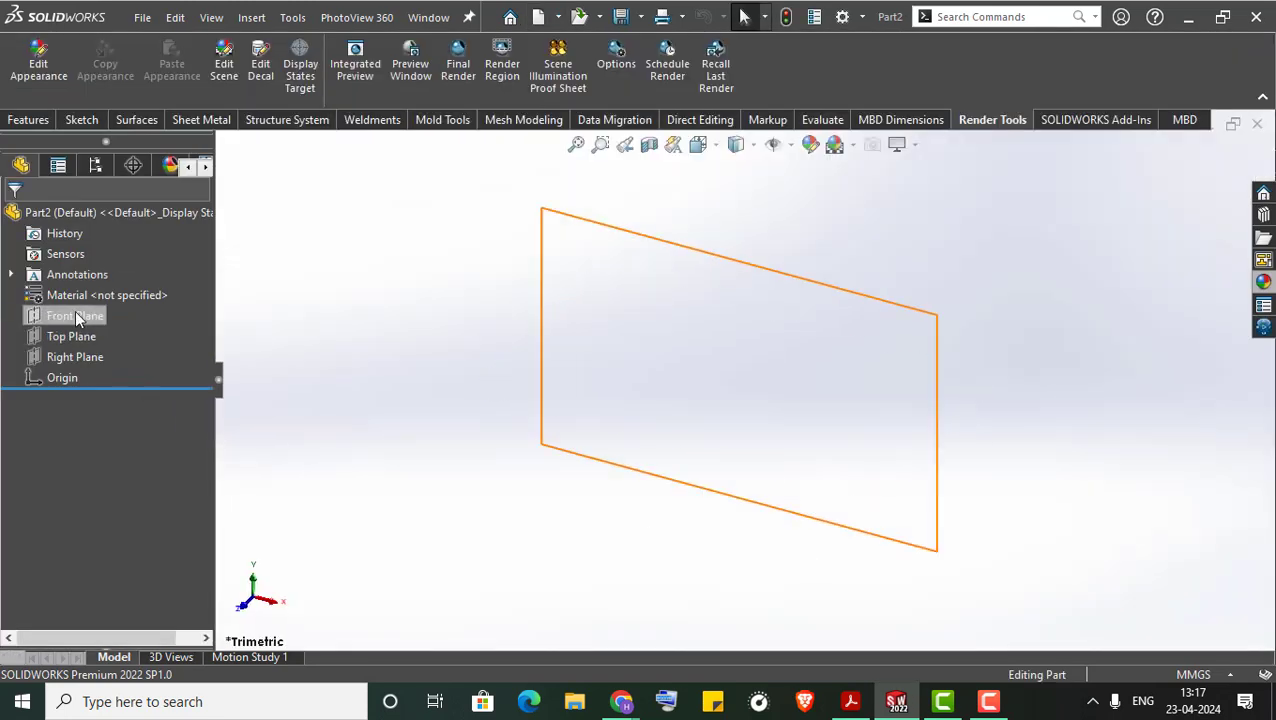
{"action": "right_click", "coordinate": [75, 315]}
{"action": "left_click", "coordinate": [154, 282]}
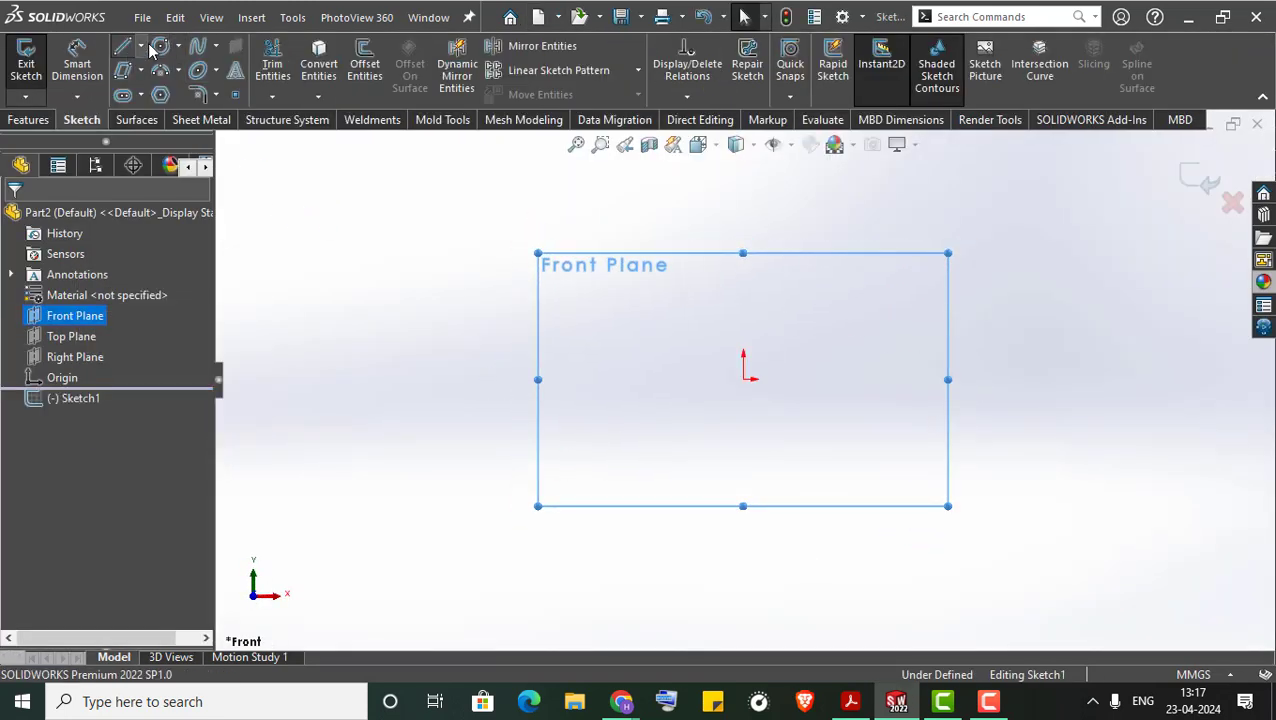
Draw a circle of radius 70 centred on the origin.
{"action": "left_click", "coordinate": [157, 47]}
{"action": "left_click", "coordinate": [743, 379]}
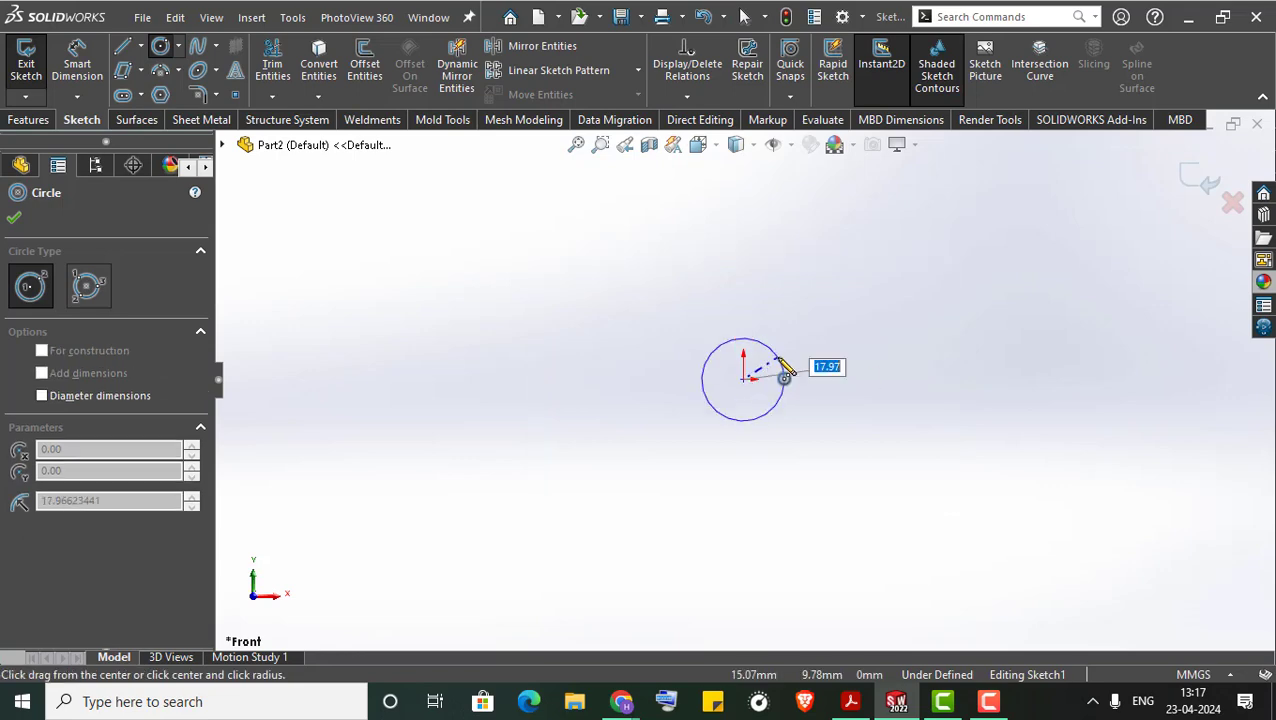
{"action": "type", "text": "70"}
{"action": "key", "text": "Return"}
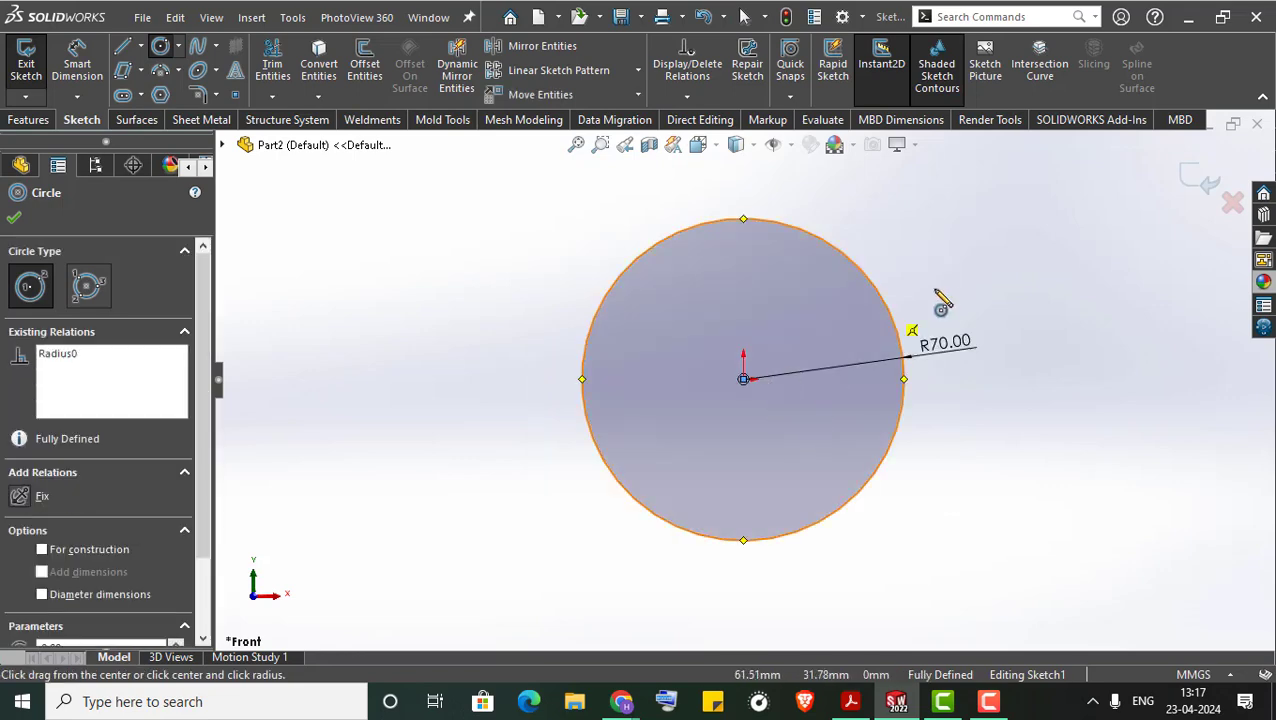
{"action": "right_click", "coordinate": [932, 266]}
{"action": "left_click", "coordinate": [950, 276]}
{"action": "left_click", "coordinate": [645, 180]}
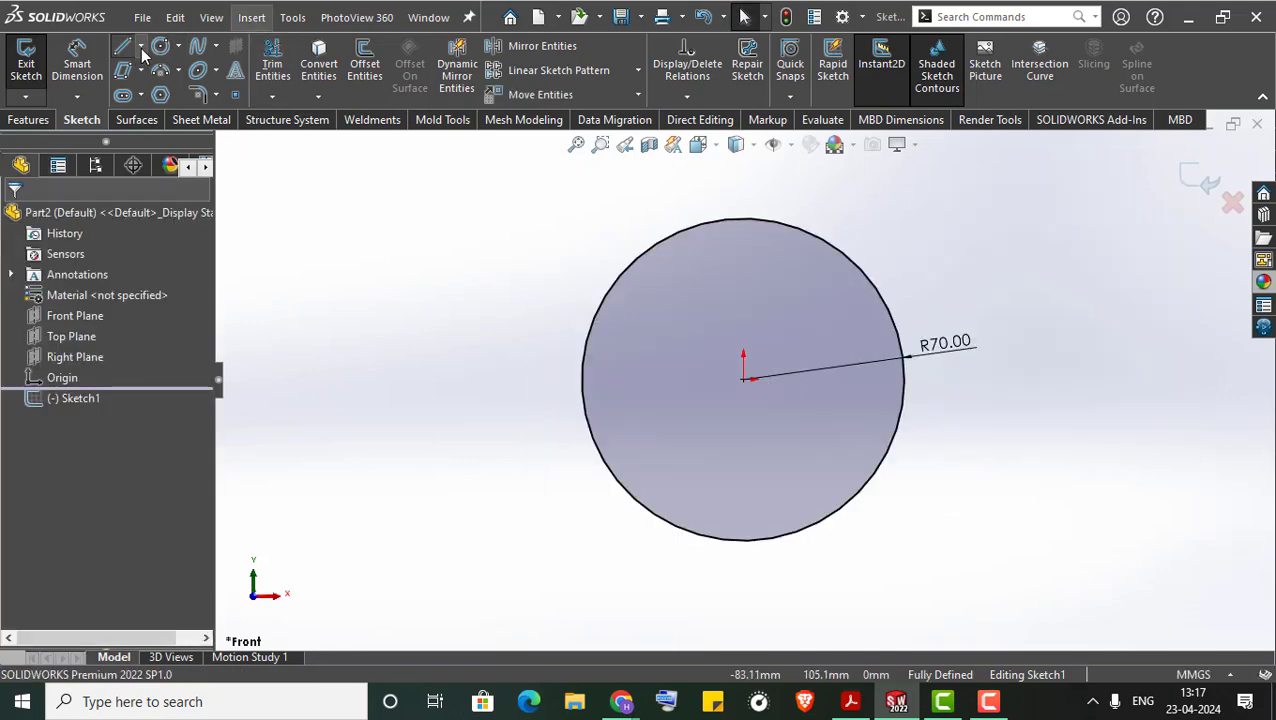
{"action": "left_click", "coordinate": [141, 49]}
Draw a horizontal midpoint centreline from the origin, about 221.61 mm long, spanning the R70 circle.
{"action": "left_click", "coordinate": [150, 93]}
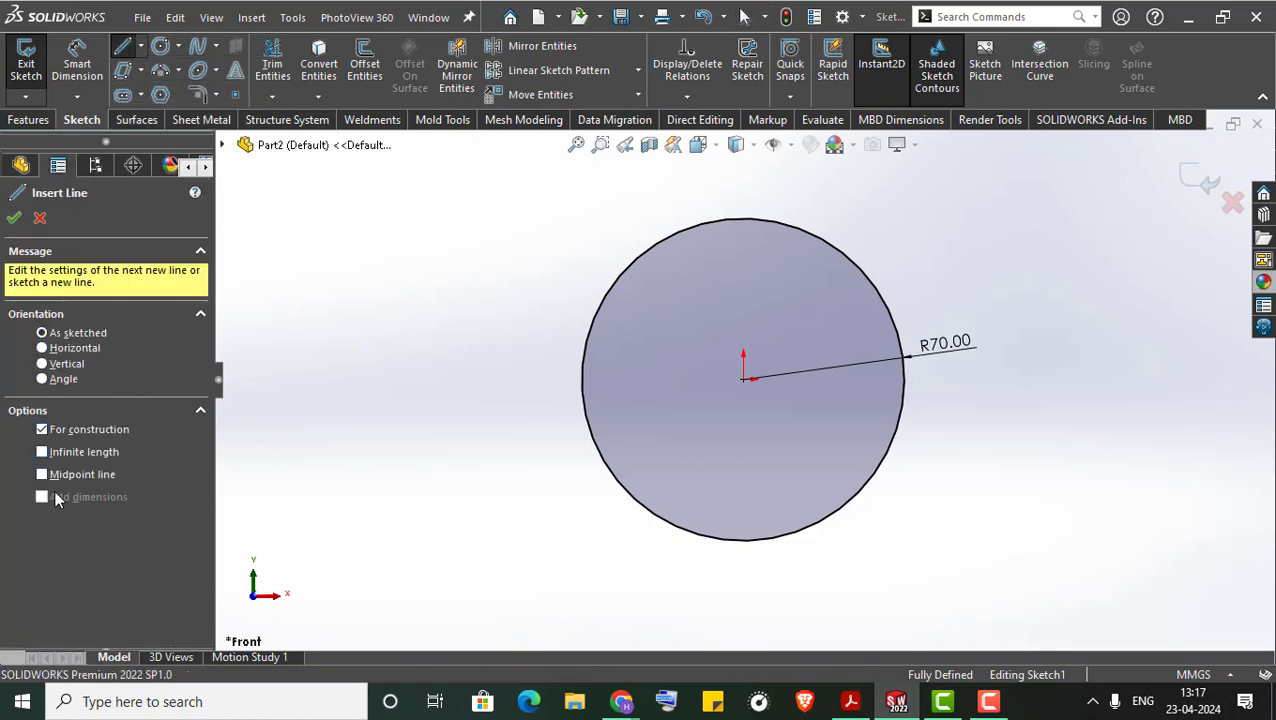
{"action": "left_click", "coordinate": [743, 380]}
{"action": "left_click", "coordinate": [1000, 380]}
{"action": "right_click", "coordinate": [487, 314]}
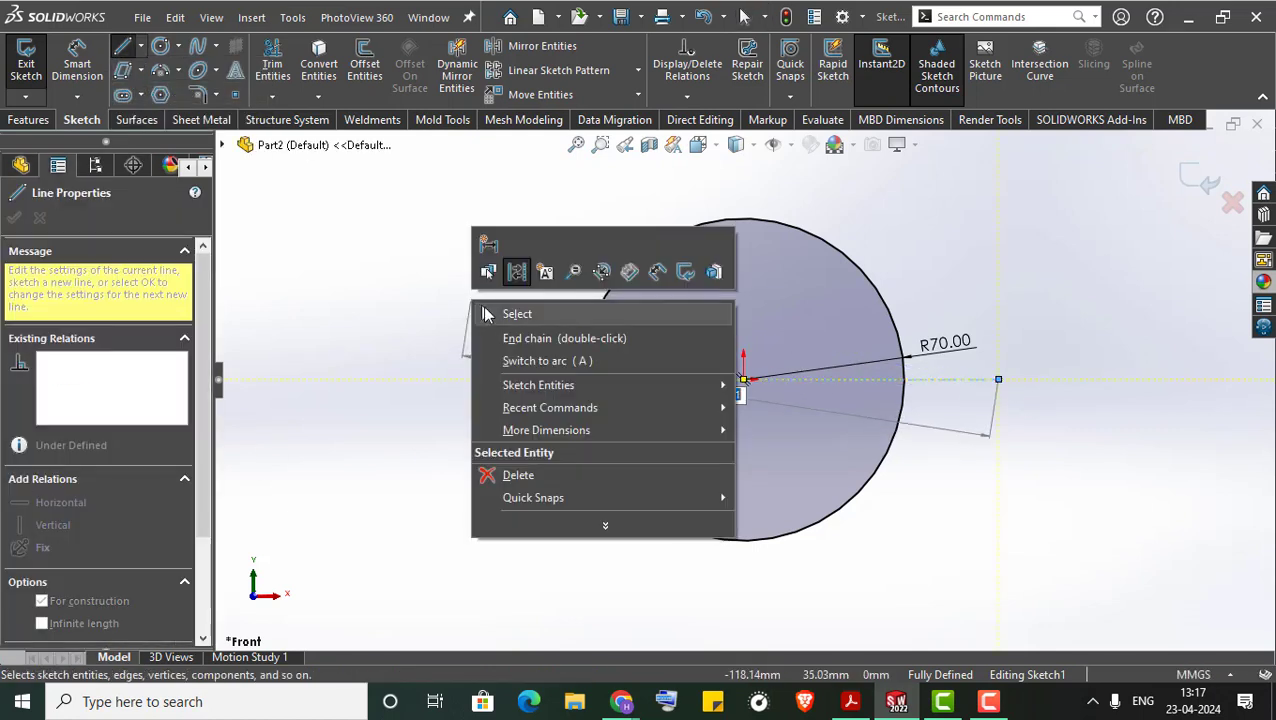
{"action": "left_click", "coordinate": [487, 314]}
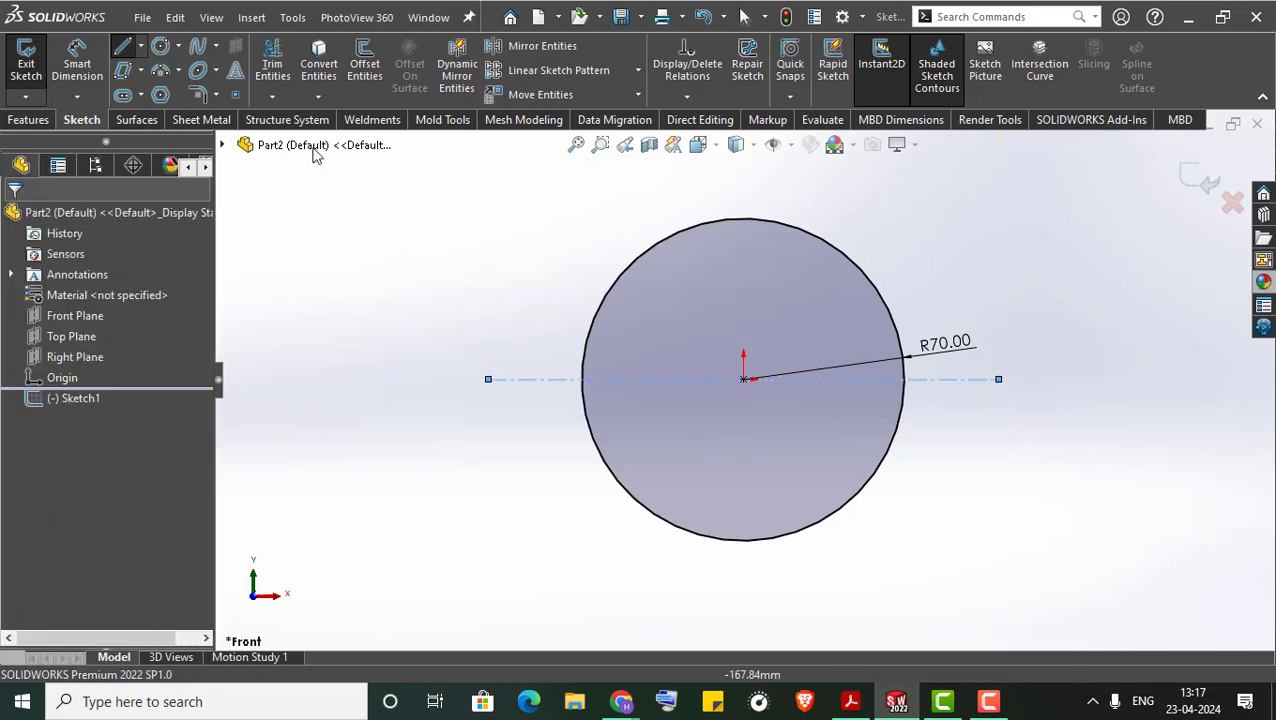
{"action": "left_click", "coordinate": [660, 385]}
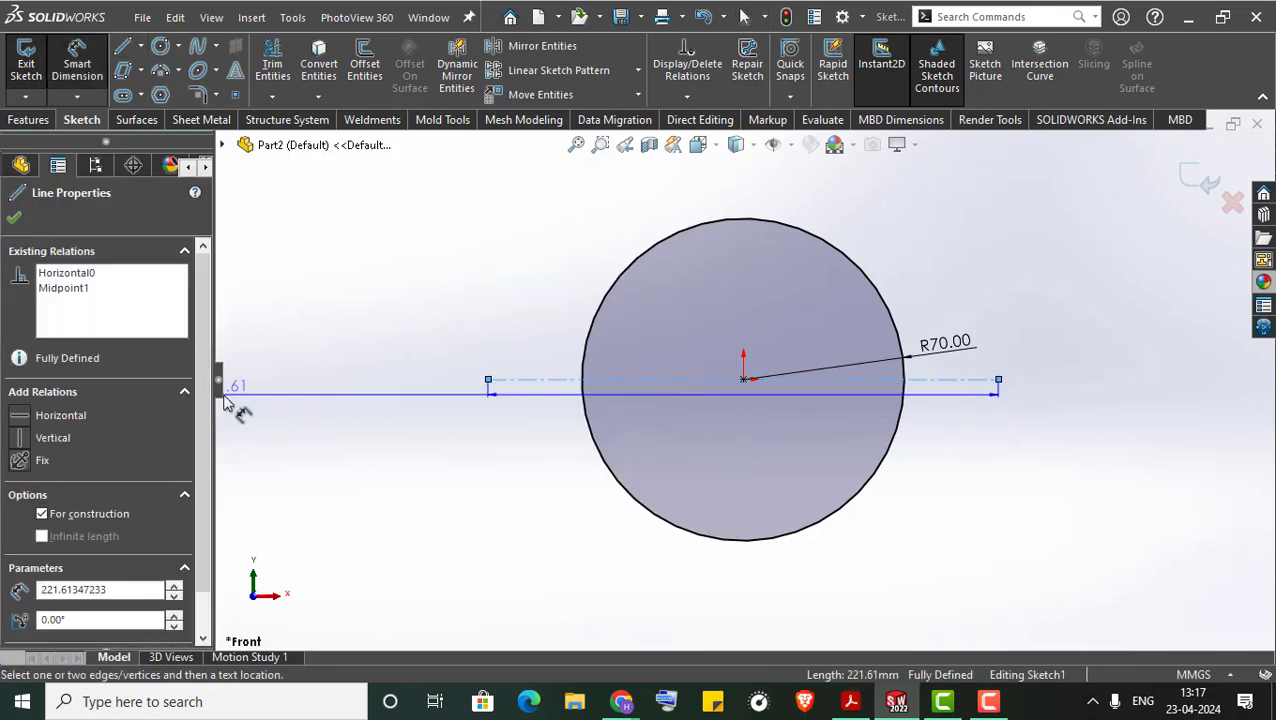
{"action": "key", "text": "Escape"}
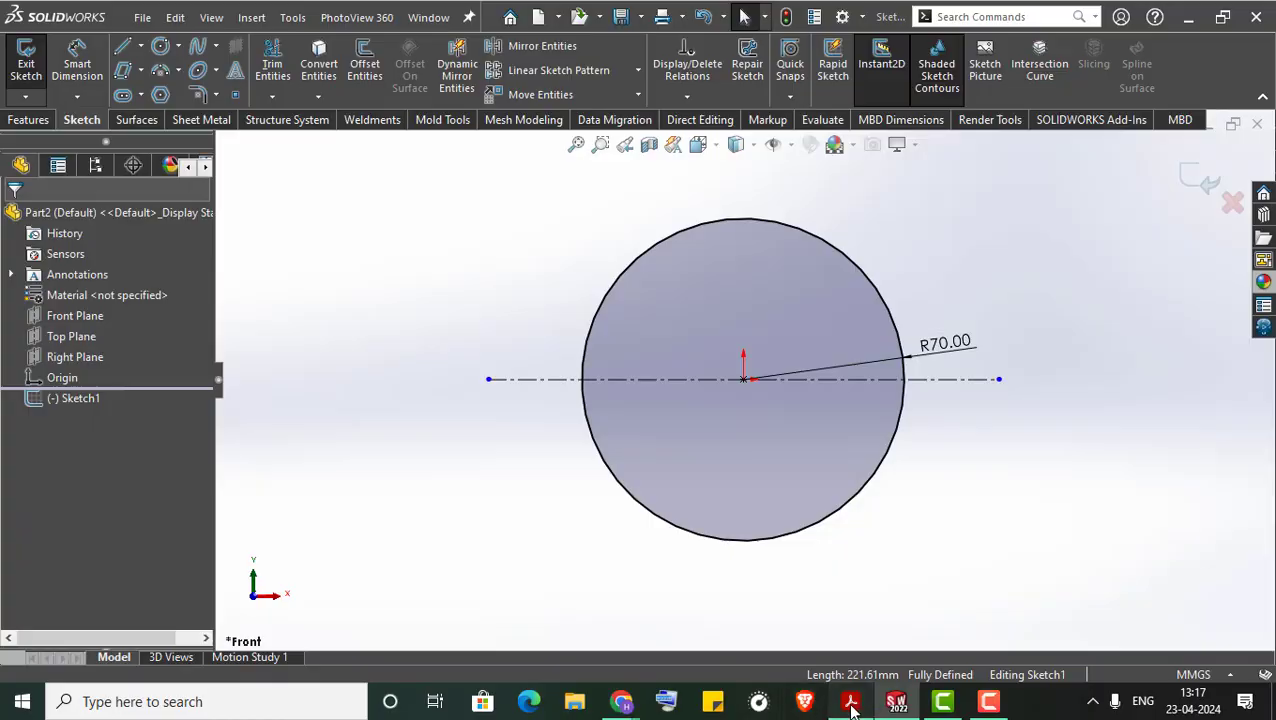
{"action": "left_click", "coordinate": [851, 705]}
{"action": "left_click", "coordinate": [851, 705]}
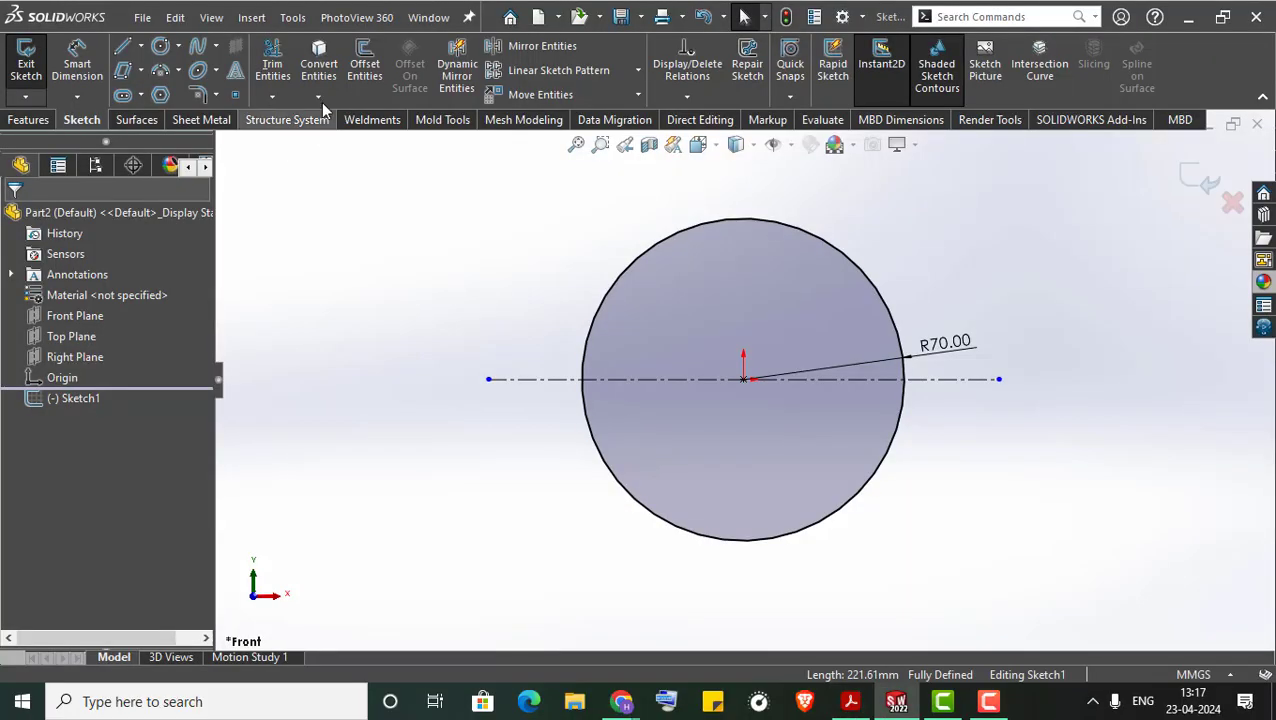
Offset the horizontal centreline 50 mm to both sides as construction lines.
{"action": "left_click", "coordinate": [362, 70]}
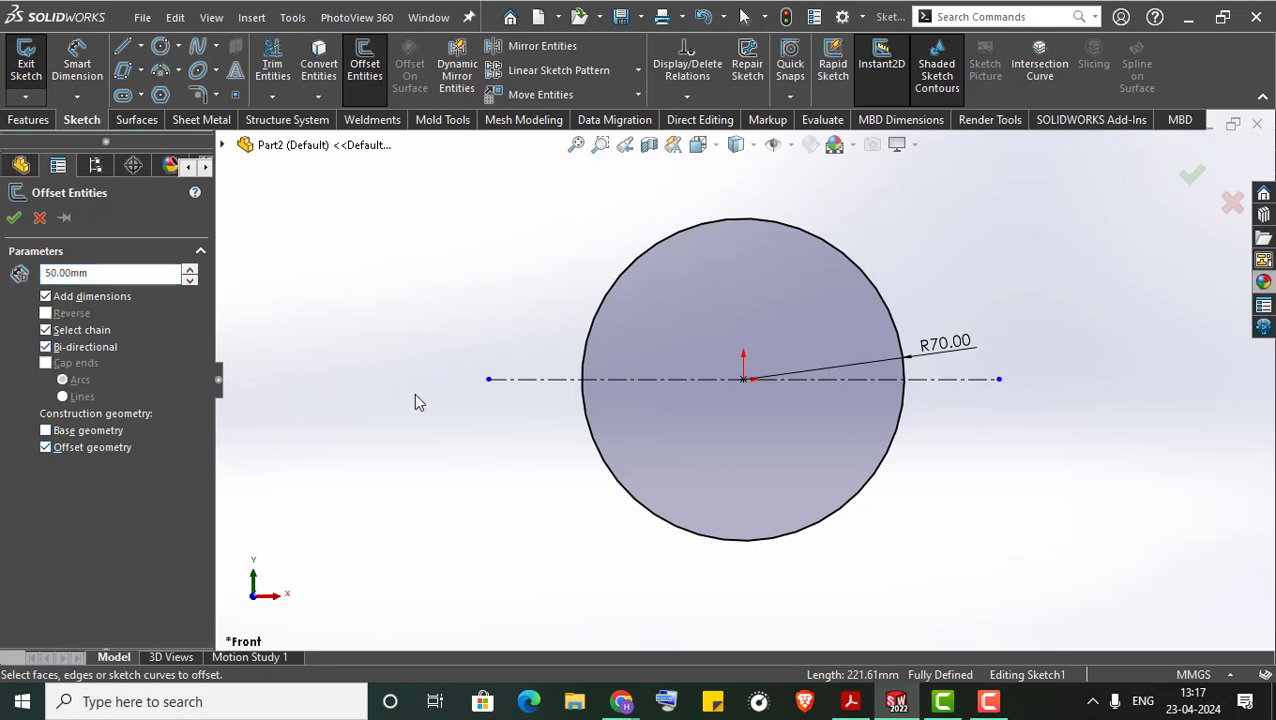
{"action": "left_click", "coordinate": [513, 381]}
{"action": "left_click", "coordinate": [14, 214]}
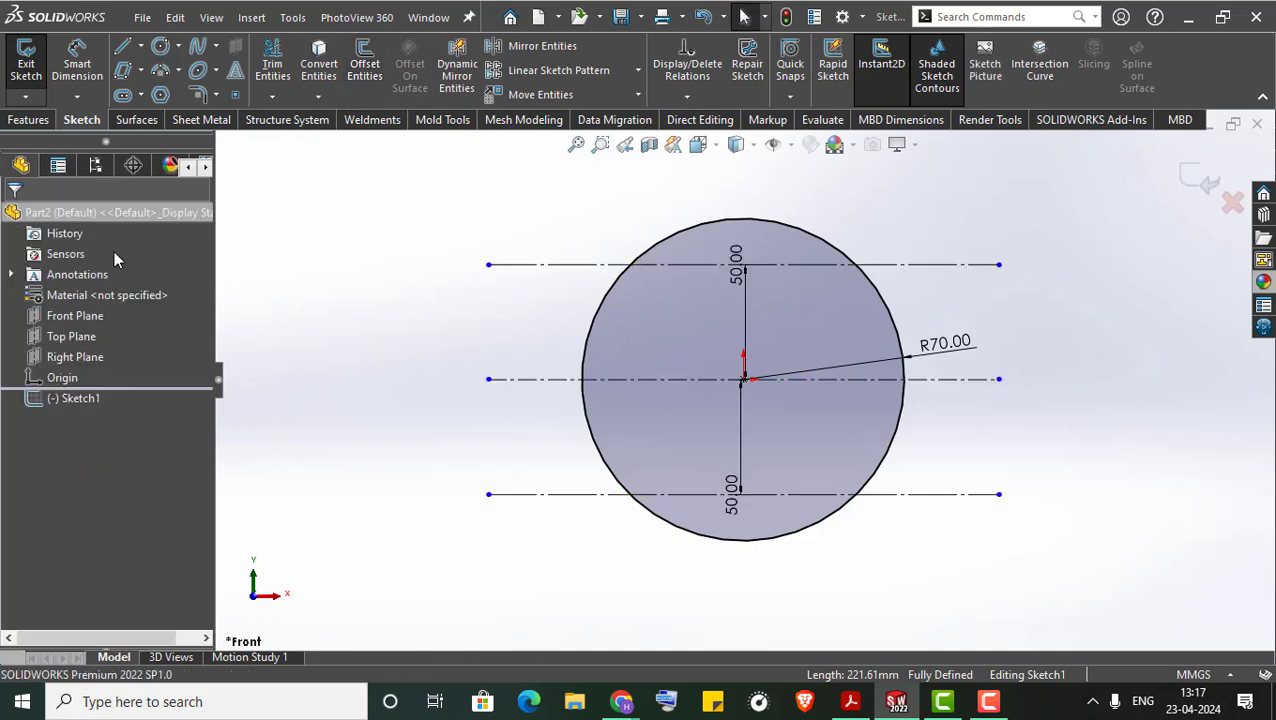
Draw a vertical centreline from the circle centre down past the circle.
{"action": "left_click", "coordinate": [141, 46]}
{"action": "left_click", "coordinate": [160, 100]}
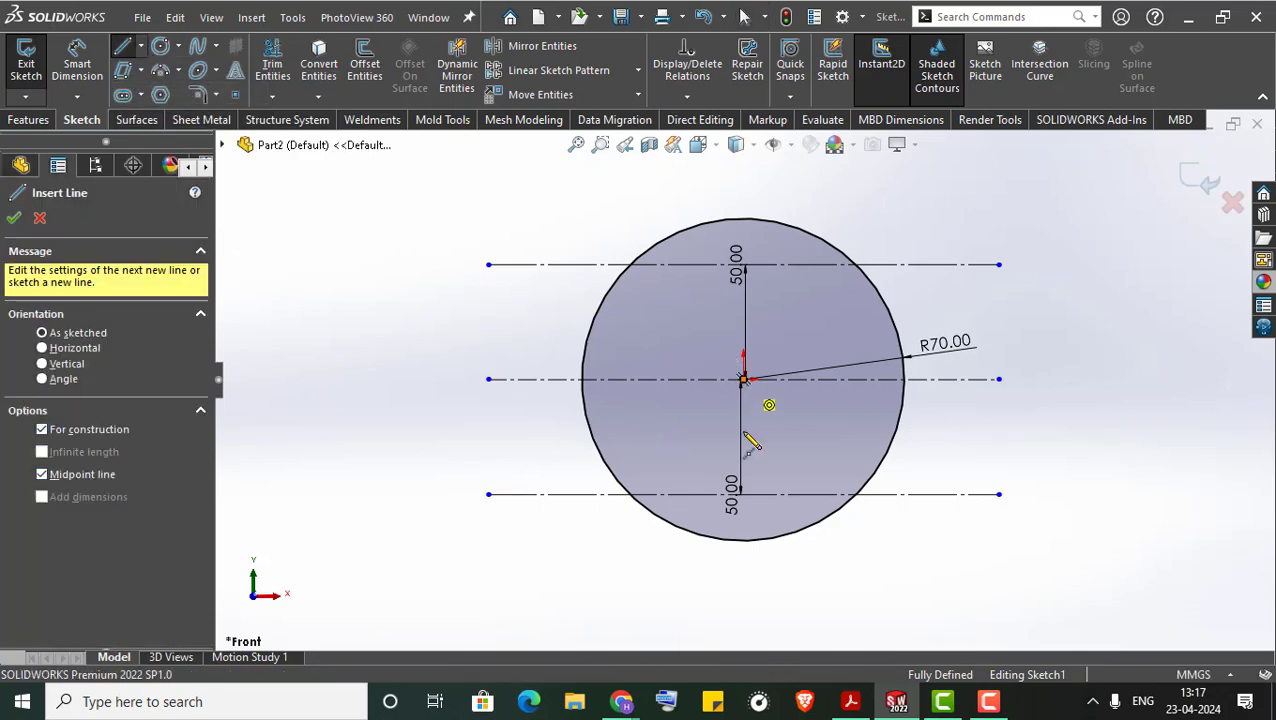
{"action": "left_click", "coordinate": [743, 379]}
{"action": "left_click", "coordinate": [743, 605]}
{"action": "right_click", "coordinate": [302, 303]}
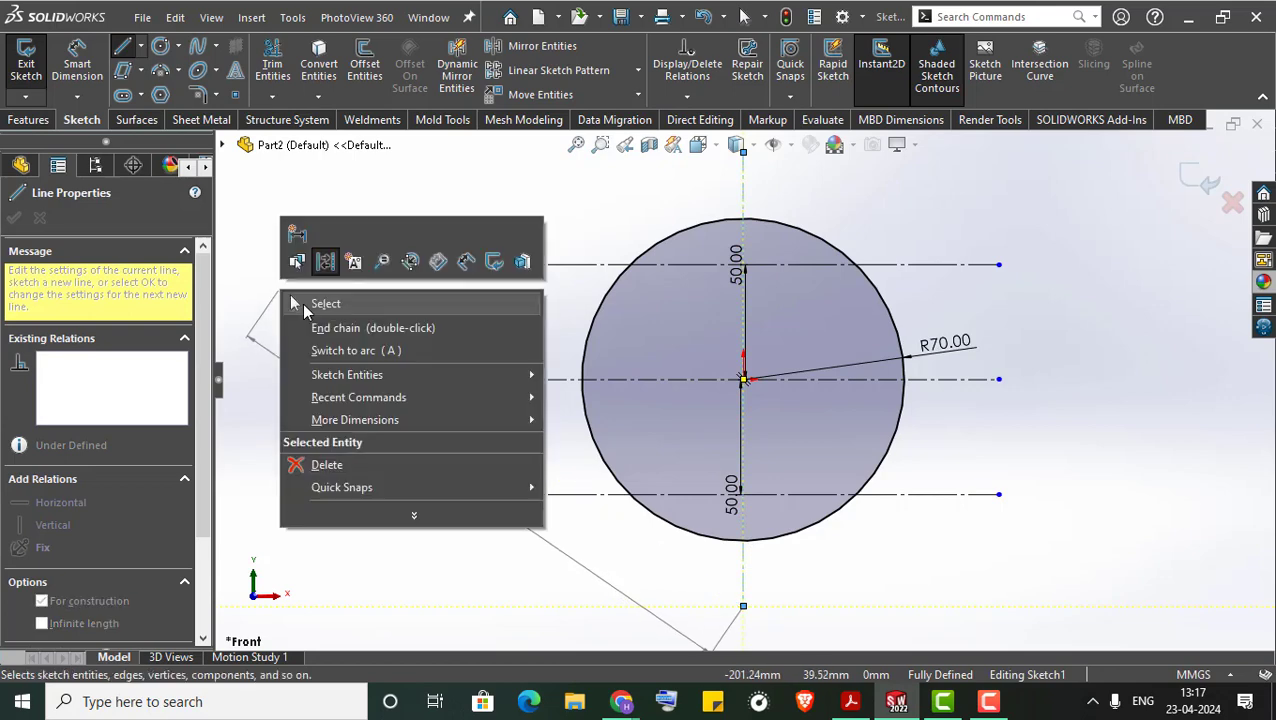
{"action": "left_click", "coordinate": [325, 303]}
{"action": "left_click", "coordinate": [365, 65]}
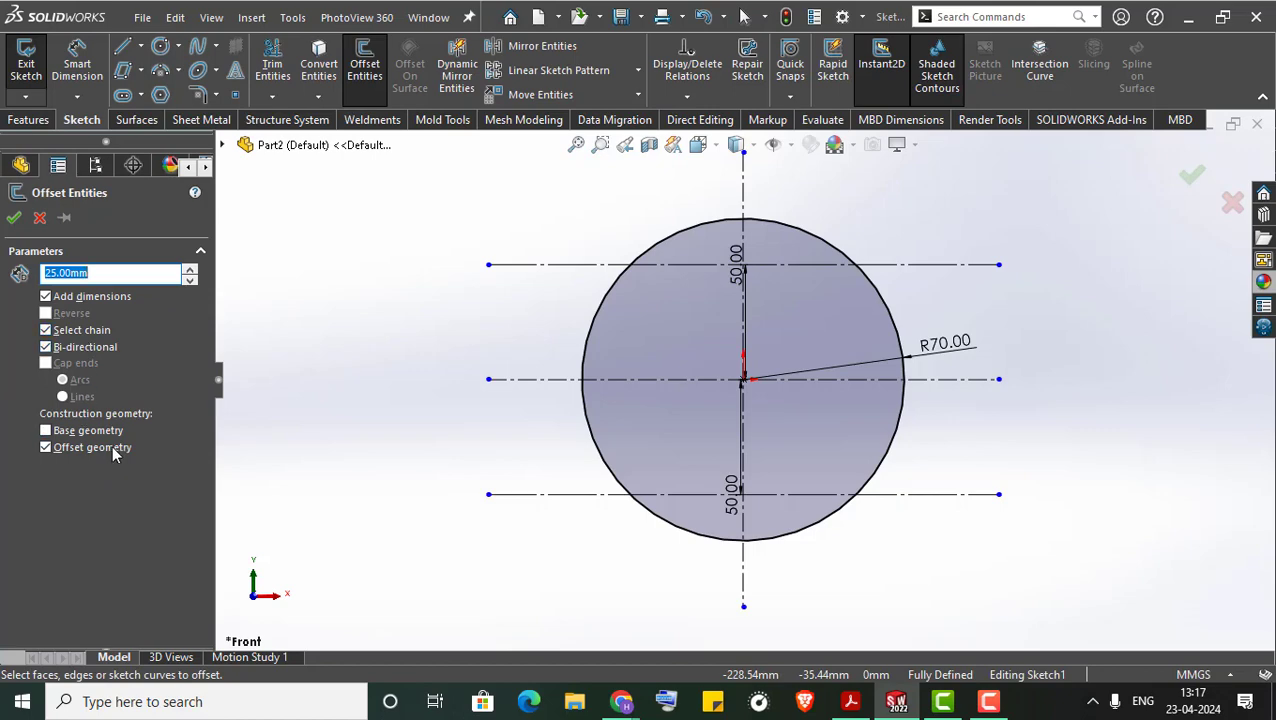
Offset the vertical centreline 25 mm left, then offset that new line another 25 mm left.
{"action": "left_click", "coordinate": [80, 350]}
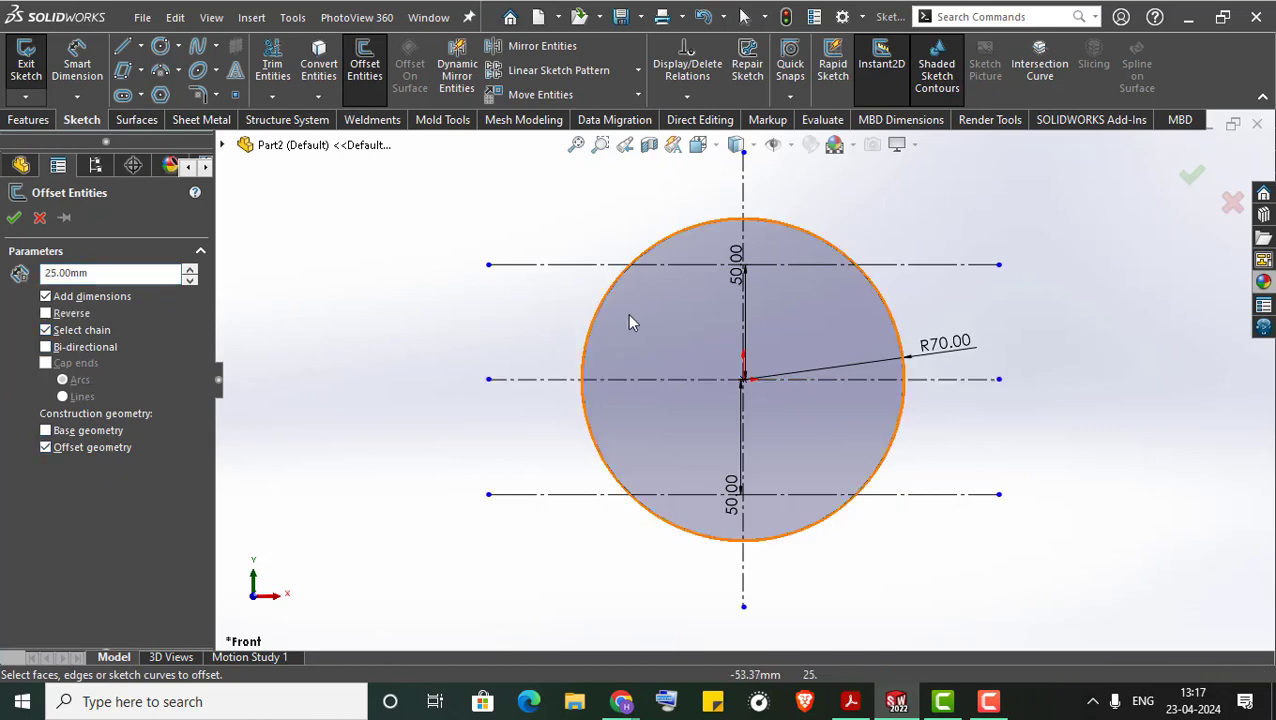
{"action": "left_click", "coordinate": [744, 214]}
{"action": "left_click", "coordinate": [14, 217]}
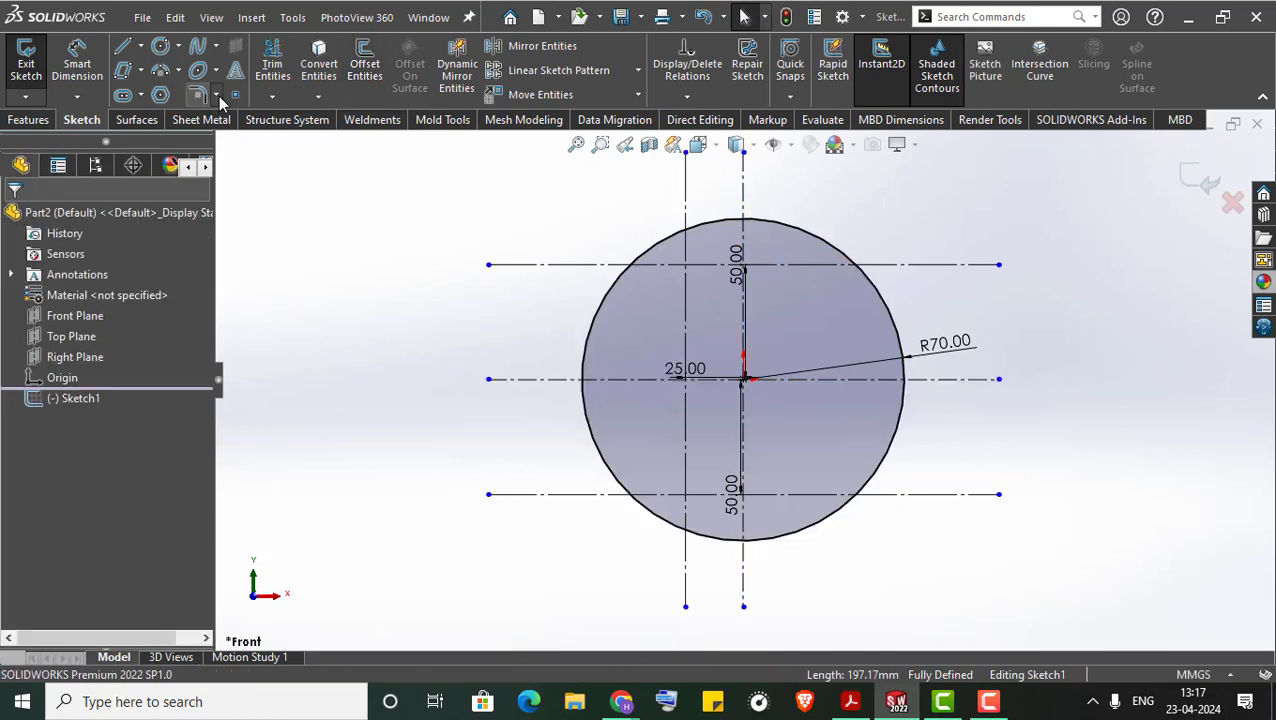
{"action": "left_click", "coordinate": [360, 66]}
{"action": "left_click", "coordinate": [686, 315]}
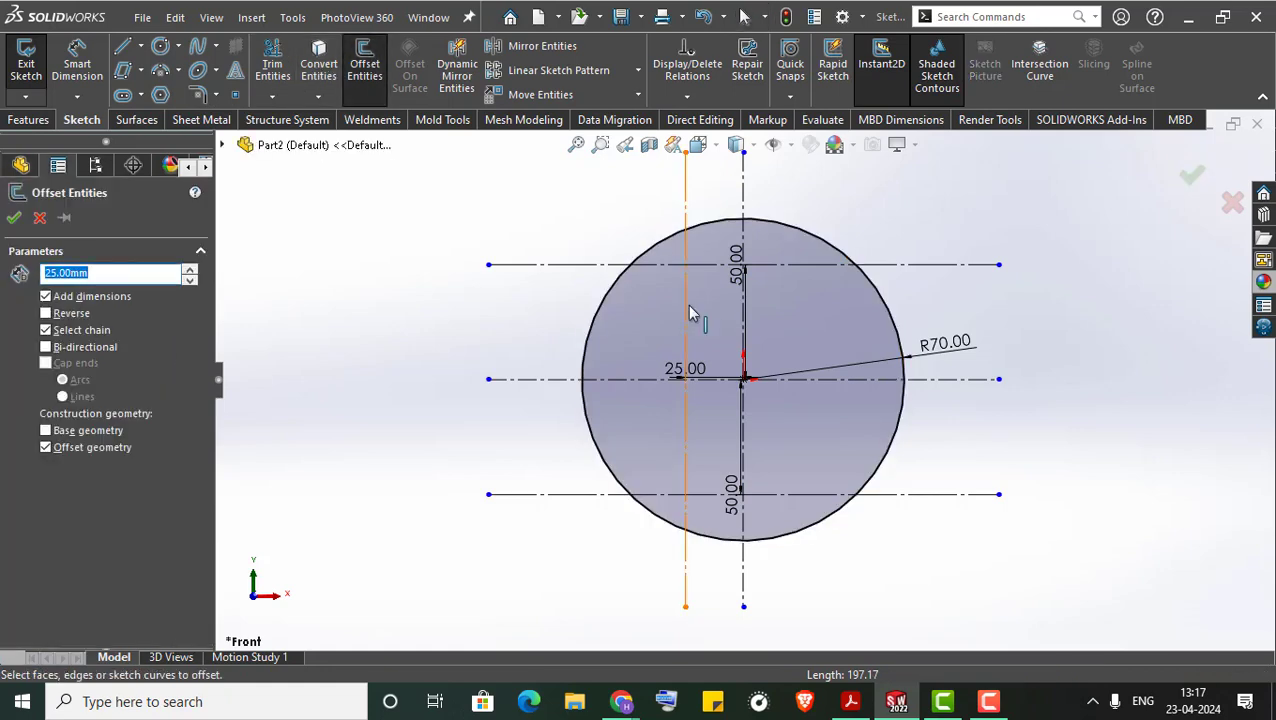
{"action": "left_click", "coordinate": [14, 217]}
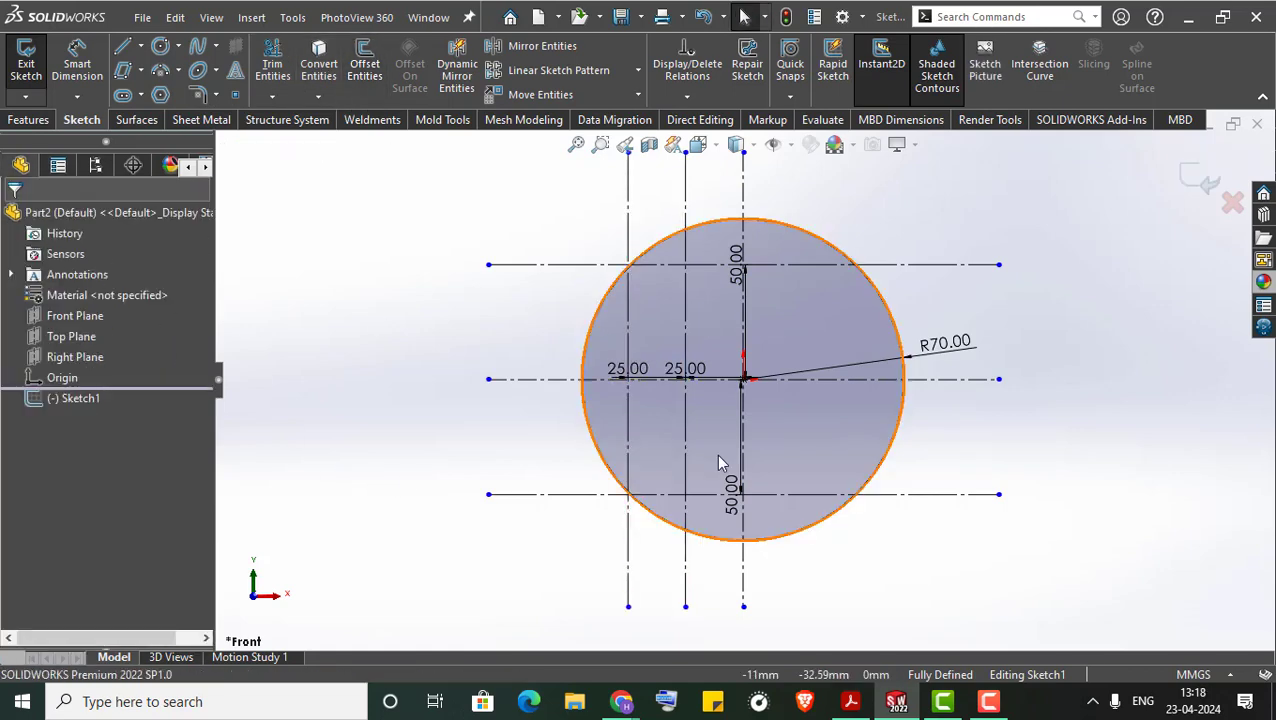
{"action": "scroll", "coordinate": [716, 454], "scroll_direction": "down", "scroll_amount": 2}
{"action": "scroll", "coordinate": [702, 476], "scroll_direction": "up", "scroll_amount": 2}
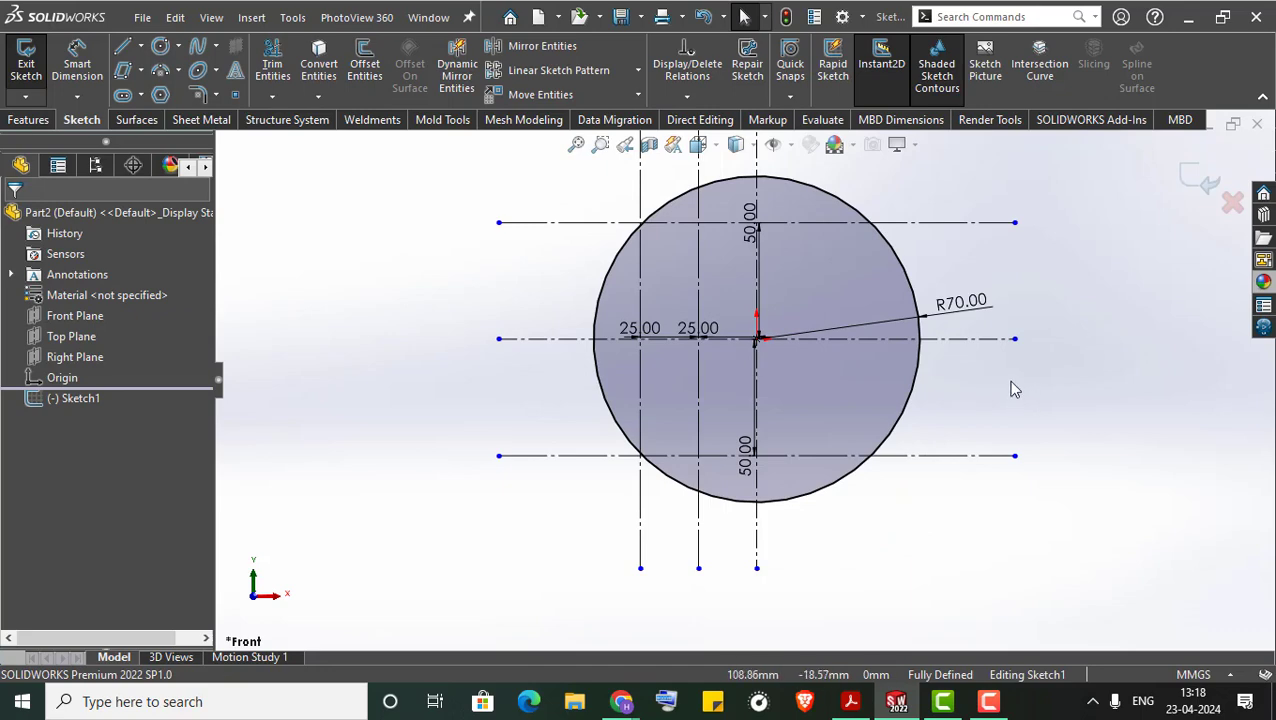
{"action": "scroll", "coordinate": [1013, 389], "scroll_direction": "down", "scroll_amount": 1}
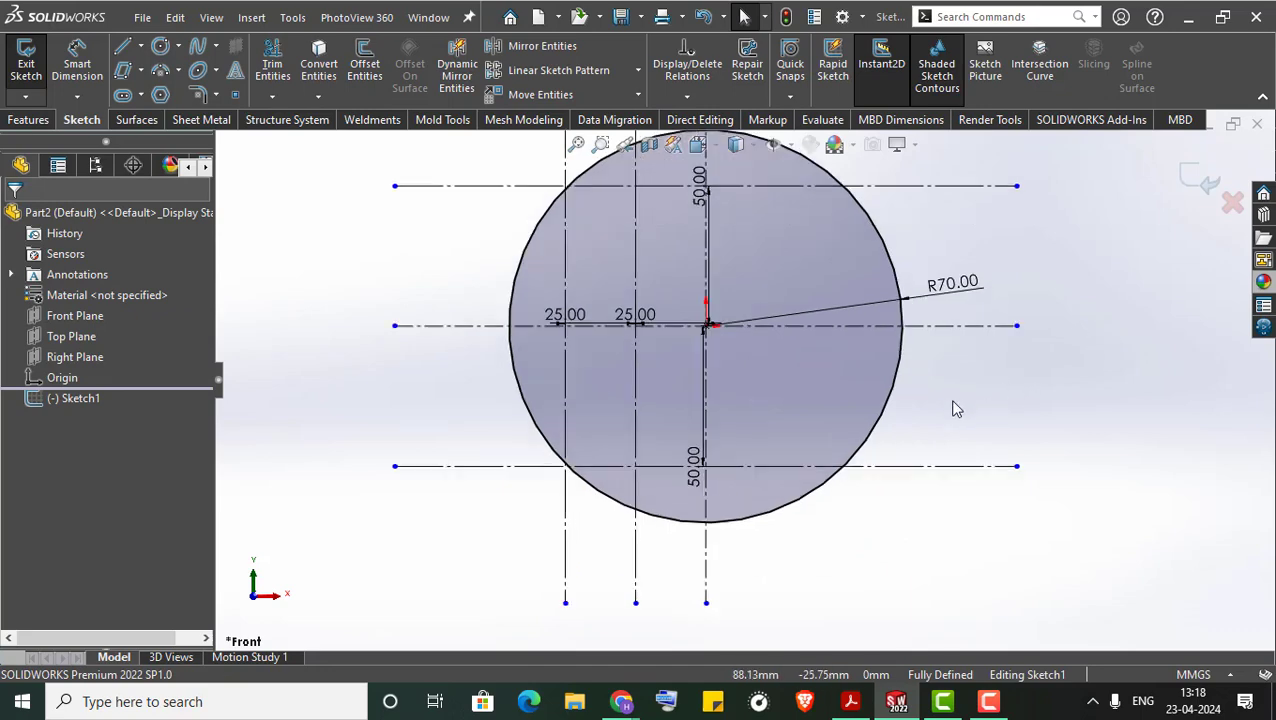
Draw a stepped line from the circle's lower intersection along the guides to the centre.
{"action": "left_click", "coordinate": [121, 50]}
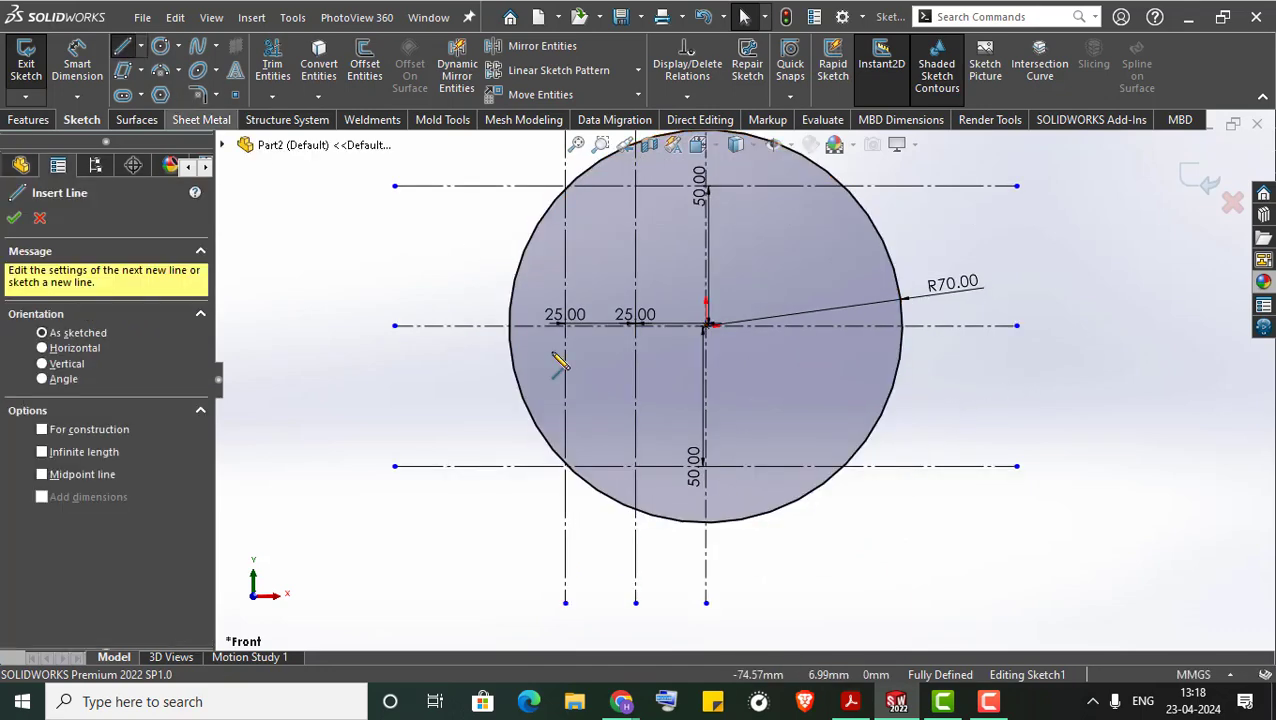
{"action": "left_click", "coordinate": [566, 467]}
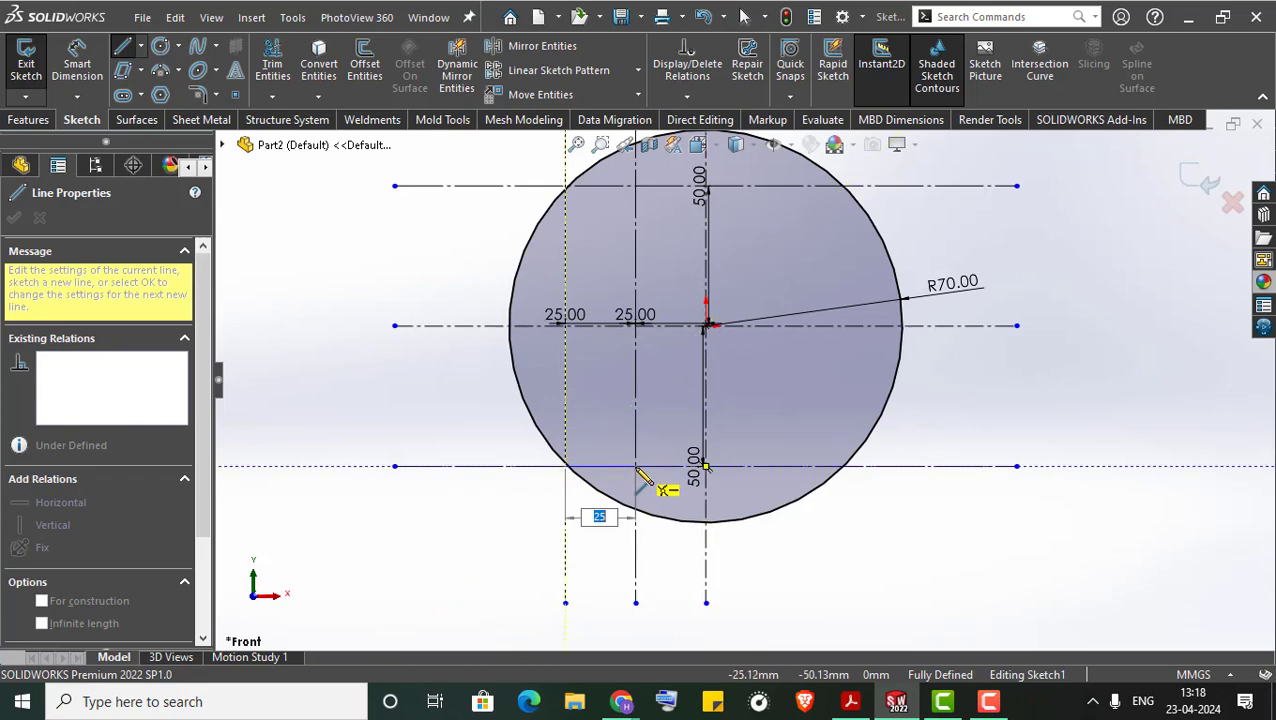
{"action": "left_click", "coordinate": [636, 467]}
{"action": "left_click", "coordinate": [636, 326]}
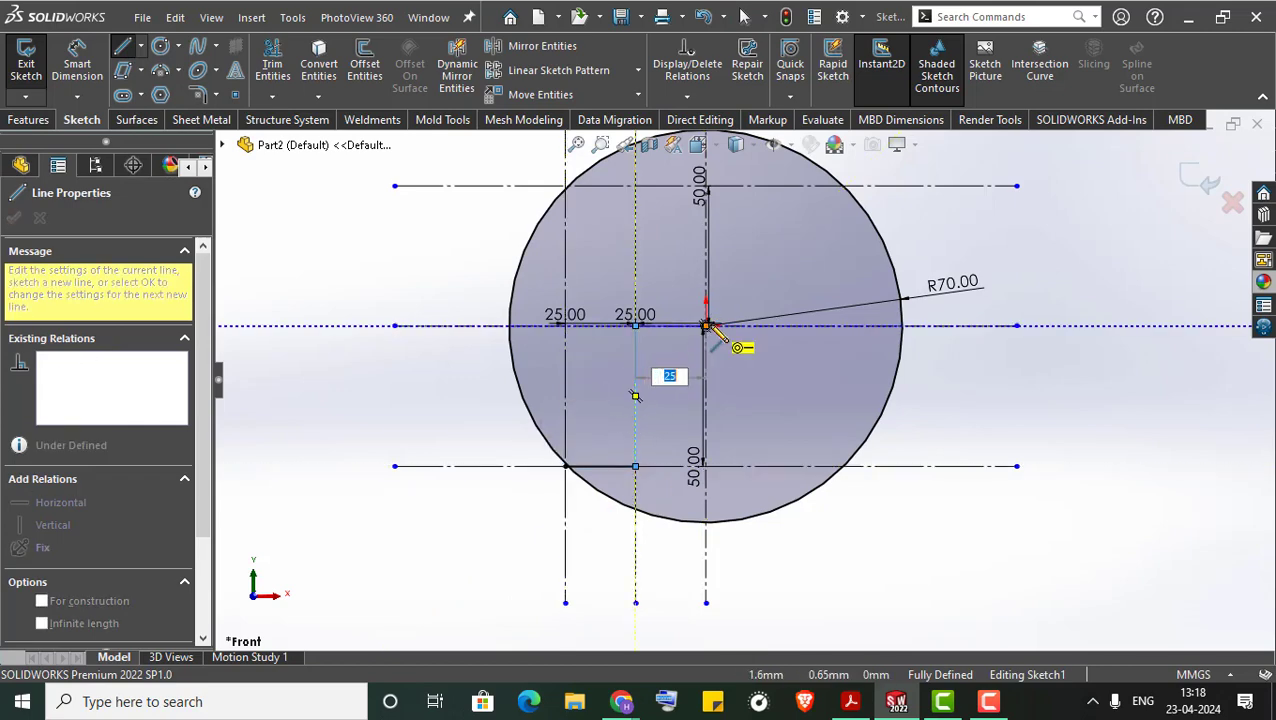
{"action": "left_click", "coordinate": [707, 326]}
{"action": "key", "text": "Escape"}
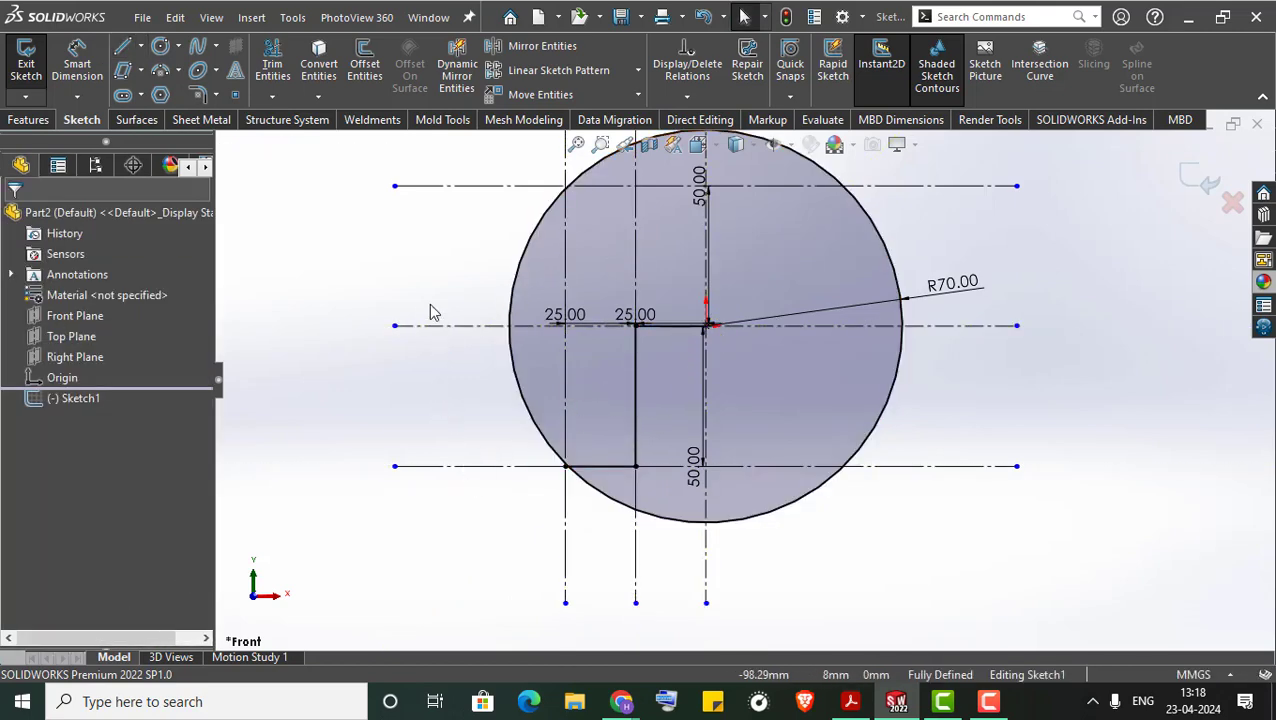
Delete the two vertical offset construction lines.
{"action": "key", "text": "f"}
{"action": "scroll", "coordinate": [891, 319], "scroll_direction": "down", "scroll_amount": 2}
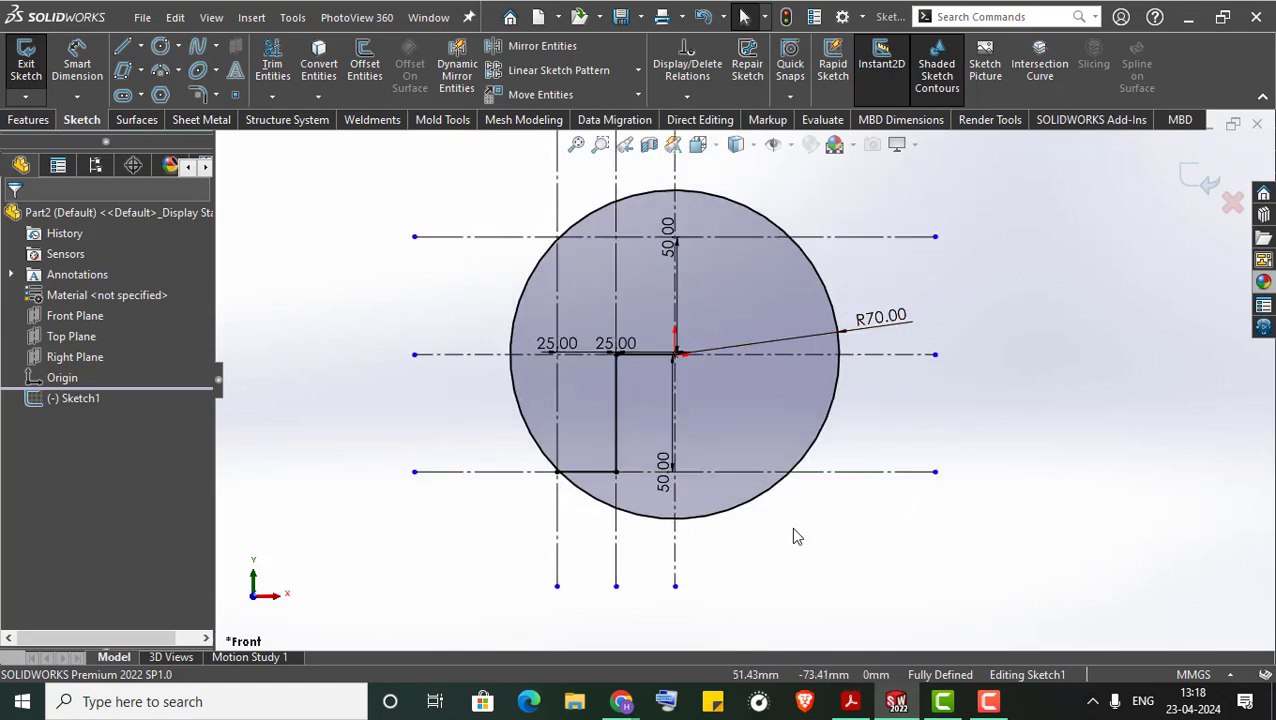
{"action": "left_click_drag", "start_coordinate": [646, 561], "coordinate": [521, 563]}
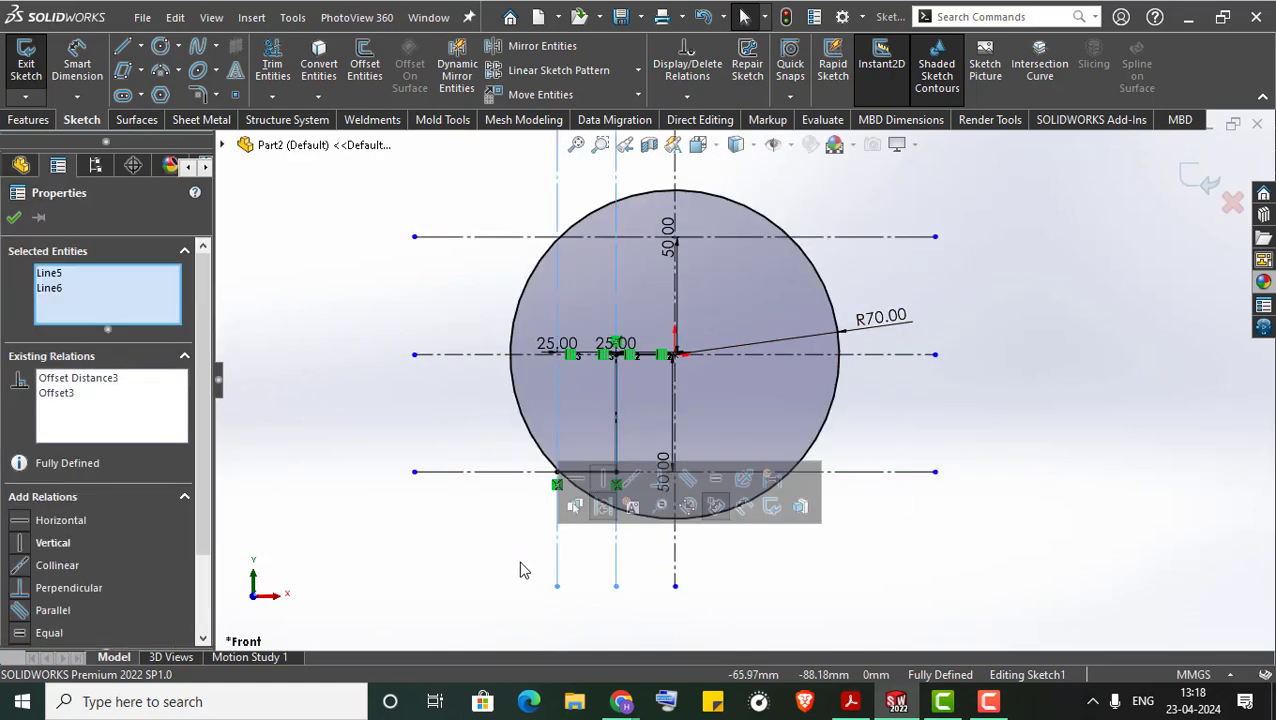
{"action": "key", "text": "Delete"}
Mirror the left vertical line and its two short horizontal lines about the vertical centreline.
{"action": "left_click", "coordinate": [530, 46]}
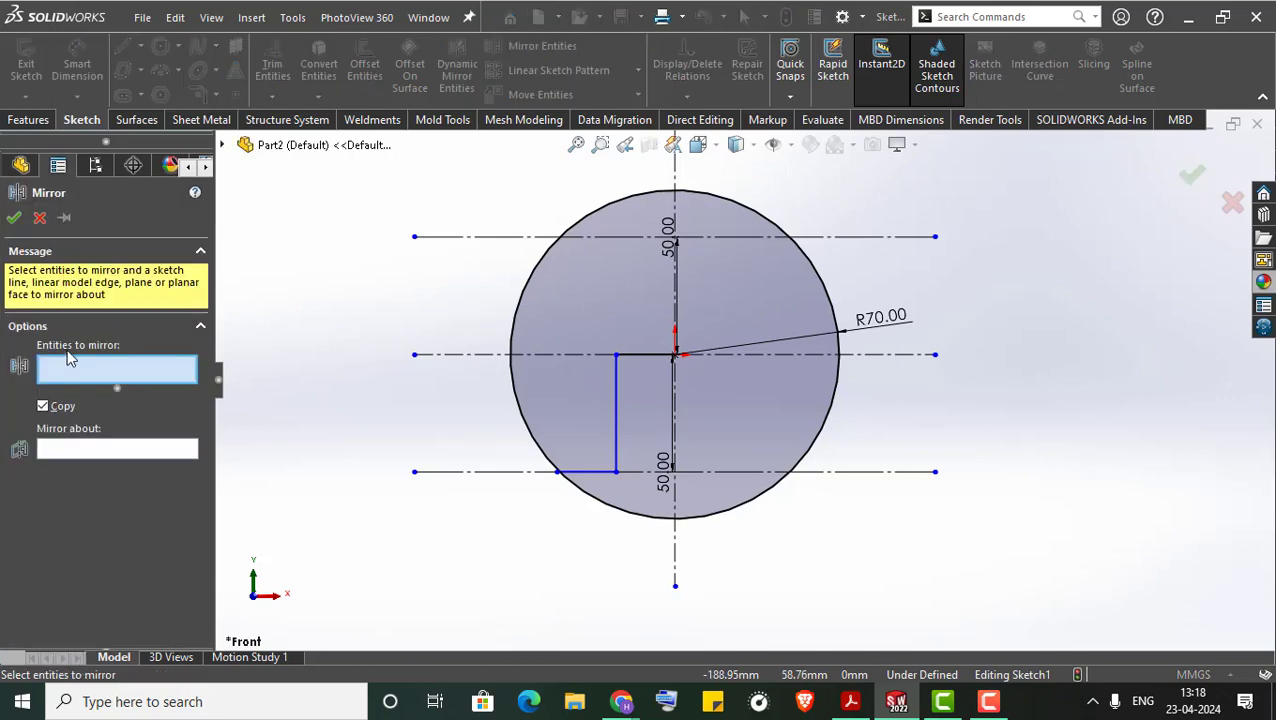
{"action": "left_click", "coordinate": [616, 398]}
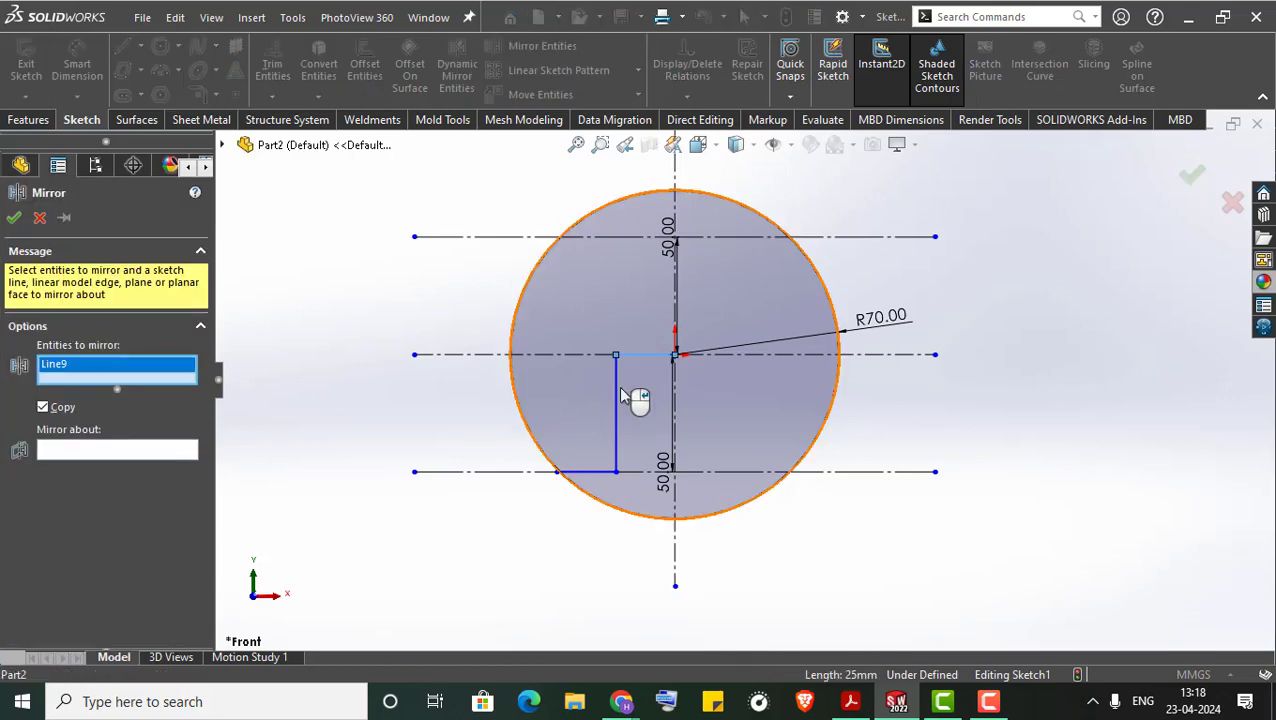
{"action": "left_click", "coordinate": [572, 472]}
{"action": "left_click", "coordinate": [578, 472]}
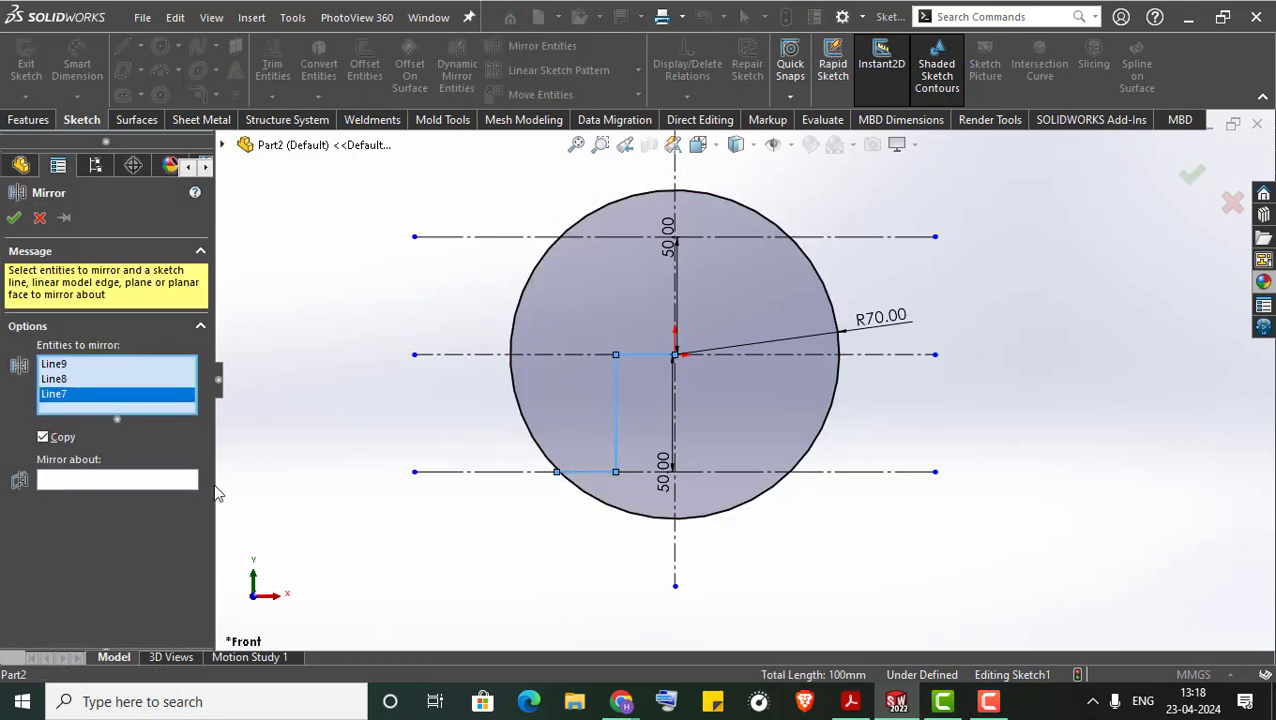
{"action": "left_click", "coordinate": [168, 480]}
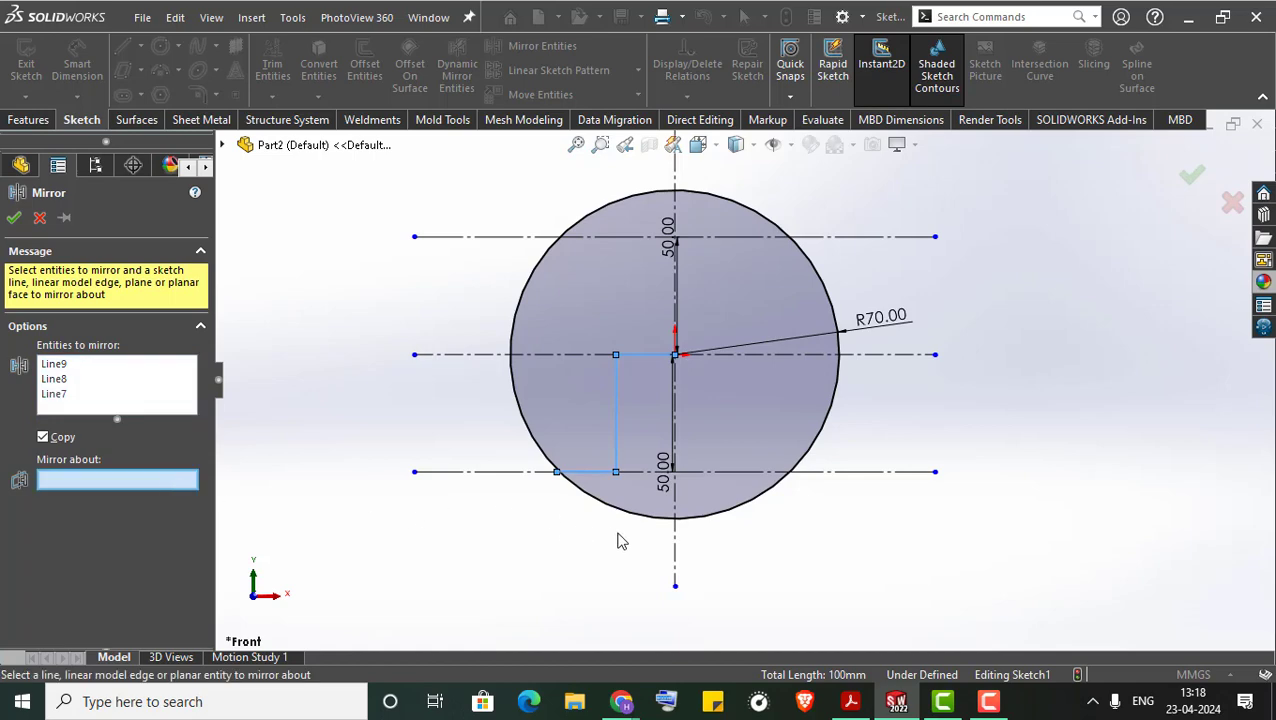
{"action": "left_click", "coordinate": [676, 544]}
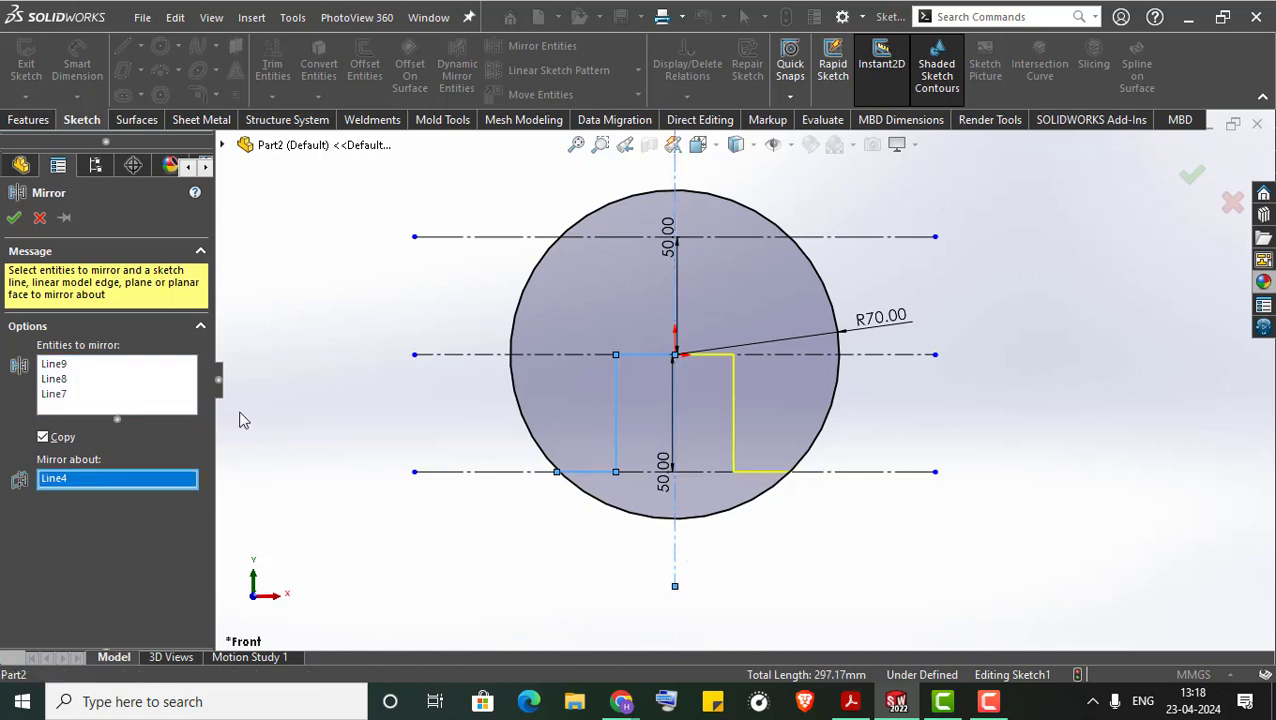
{"action": "left_click", "coordinate": [14, 218]}
Select the two vertical lines to dimension the gap between them.
{"action": "scroll", "coordinate": [462, 375], "scroll_direction": "down", "scroll_amount": 2}
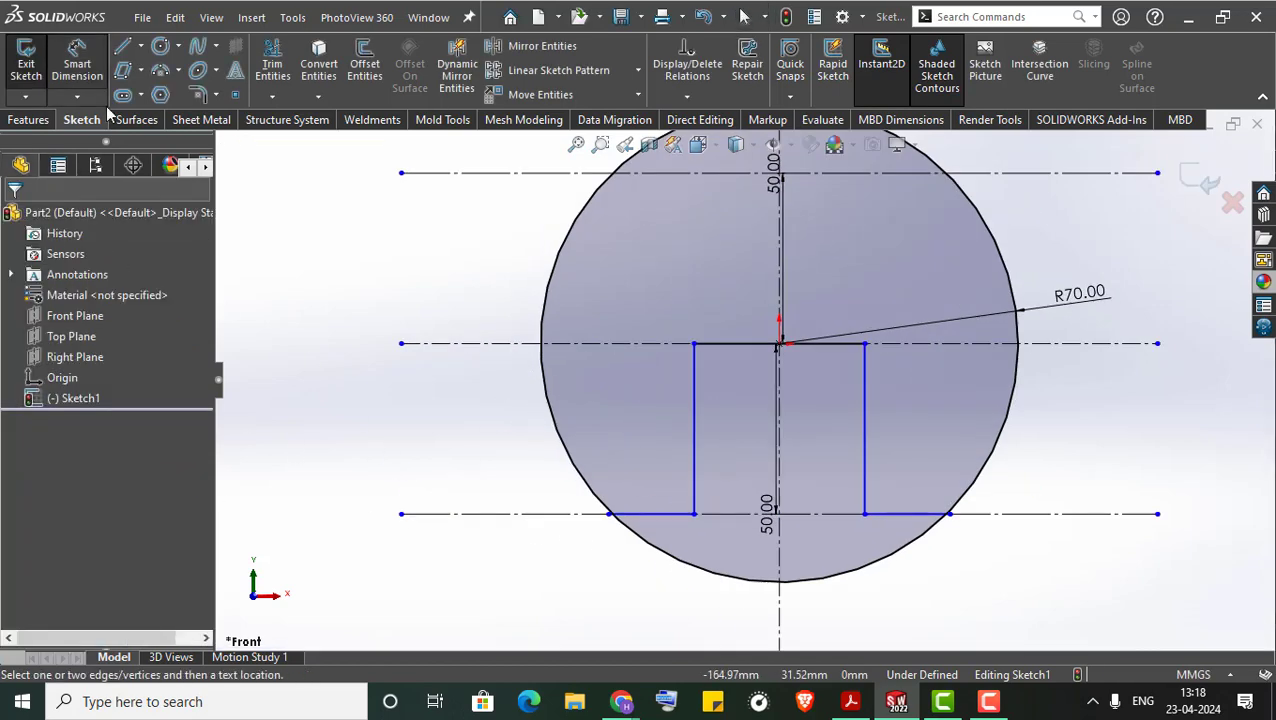
{"action": "left_click", "coordinate": [457, 68]}
{"action": "left_click", "coordinate": [695, 418]}
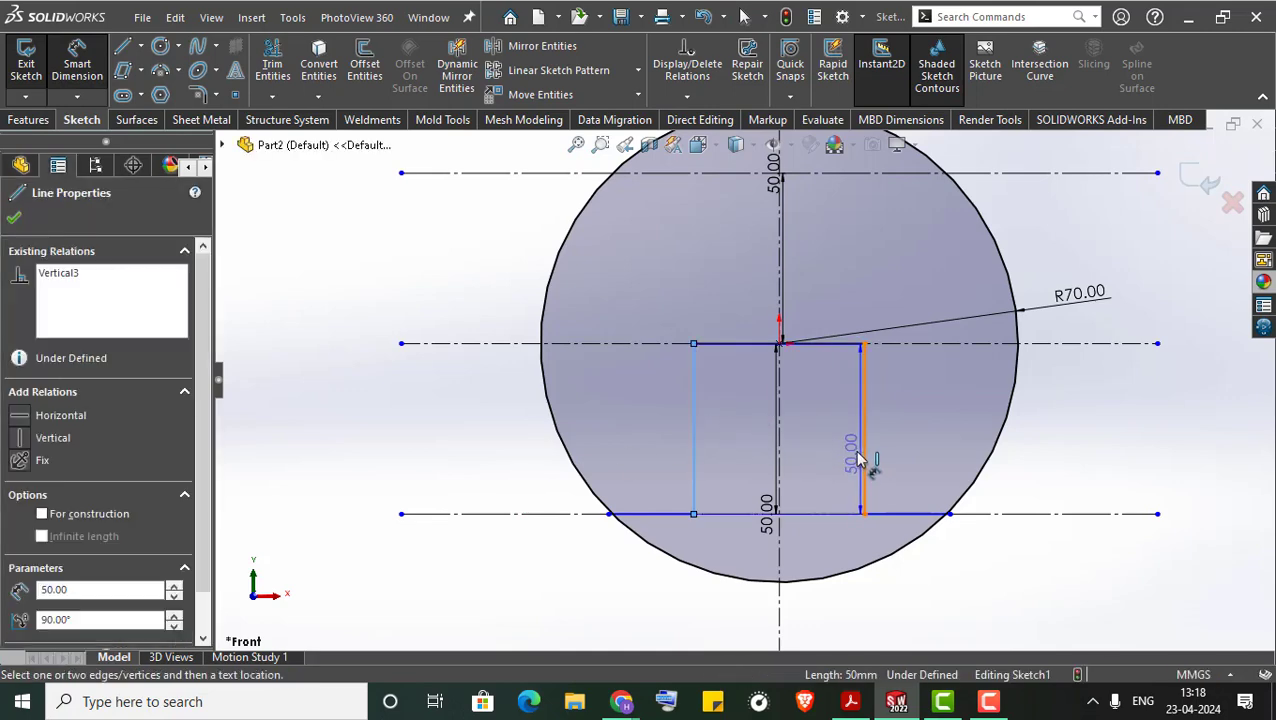
{"action": "left_click", "coordinate": [866, 457]}
Set the gap between the two vertical lines to 50 mm.
{"action": "left_click", "coordinate": [706, 617]}
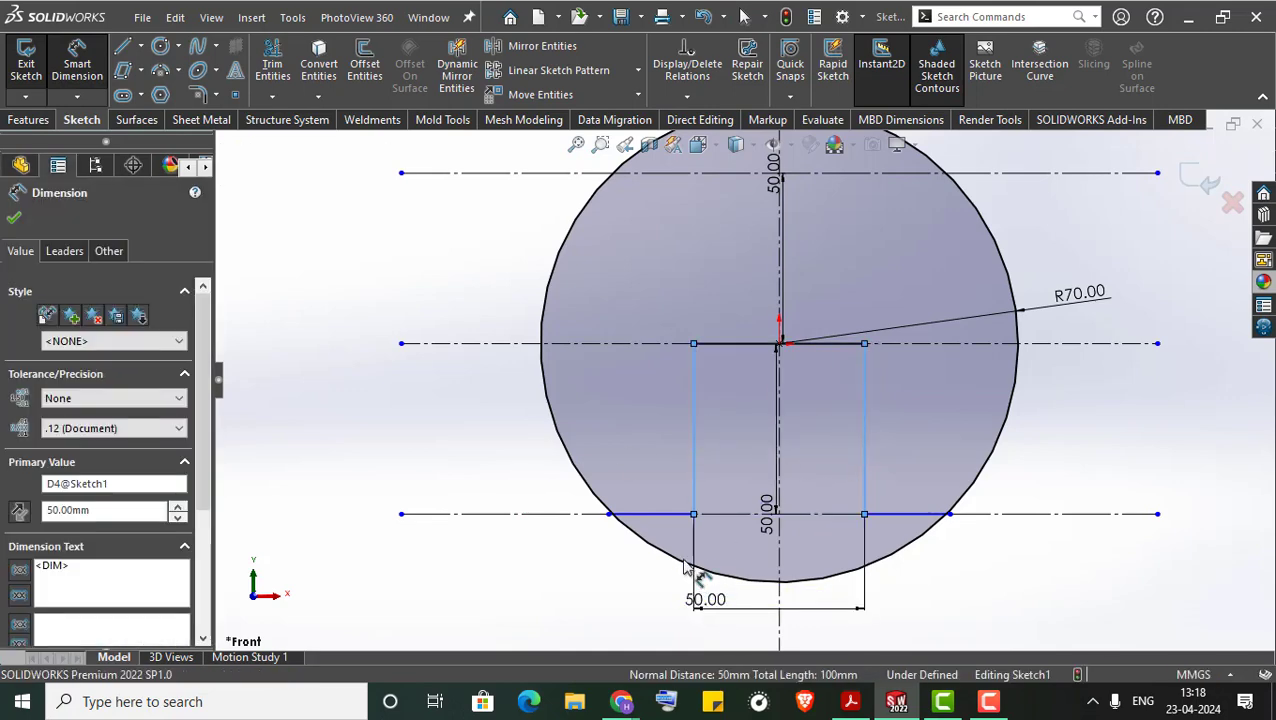
{"action": "left_click", "coordinate": [626, 584]}
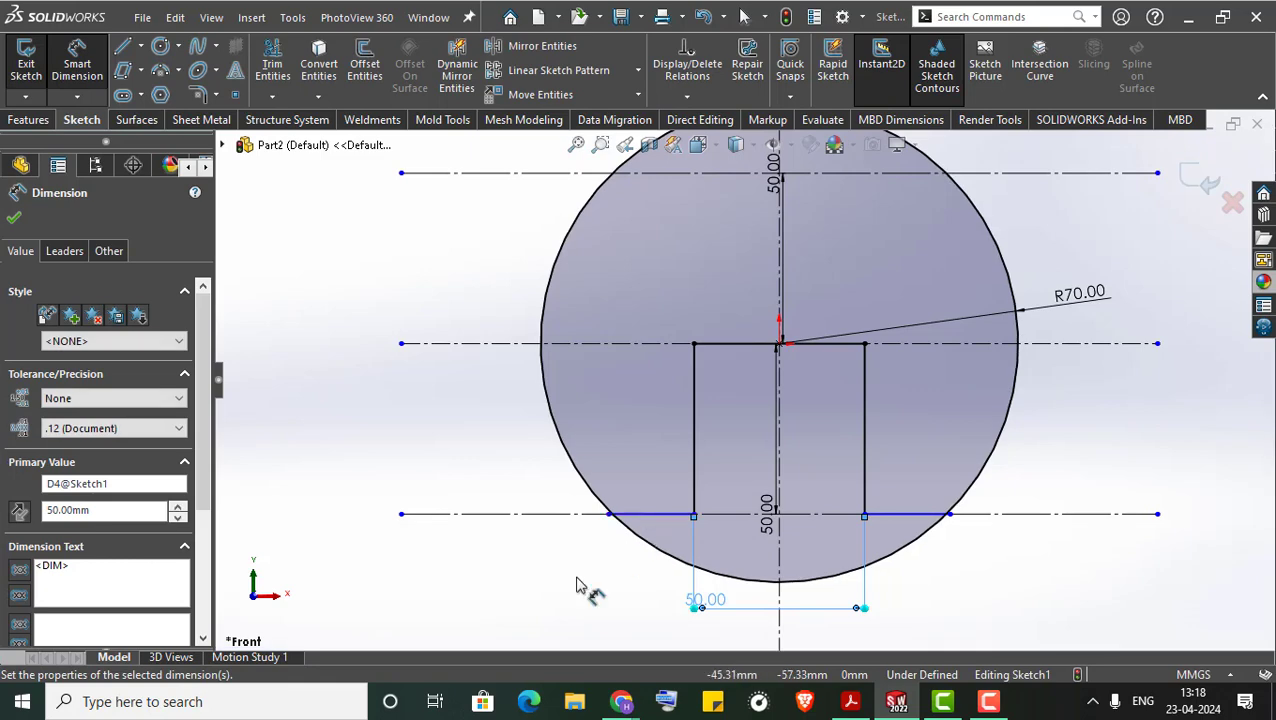
{"action": "key", "text": "f"}
{"action": "scroll", "coordinate": [975, 390], "scroll_direction": "down", "scroll_amount": 2}
{"action": "key", "text": "Escape"}
{"action": "scroll", "coordinate": [969, 336], "scroll_direction": "up", "scroll_amount": 2}
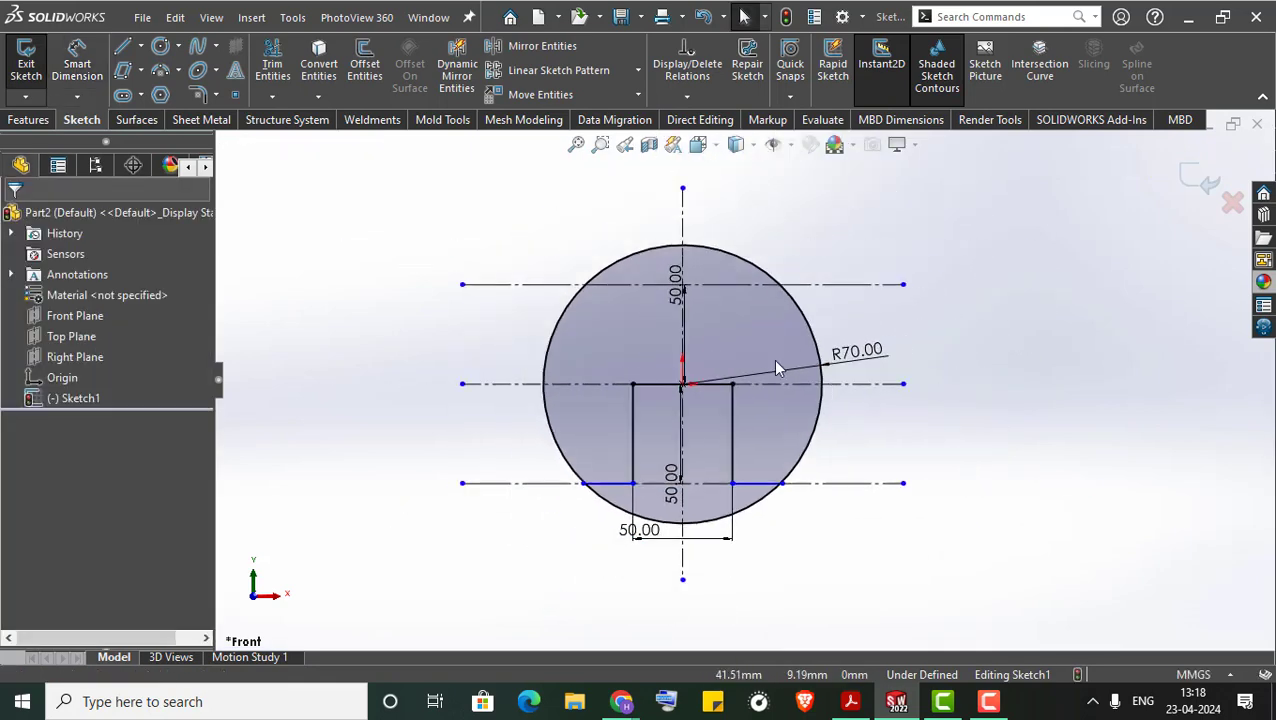
{"action": "scroll", "coordinate": [930, 390], "scroll_direction": "up", "scroll_amount": 2}
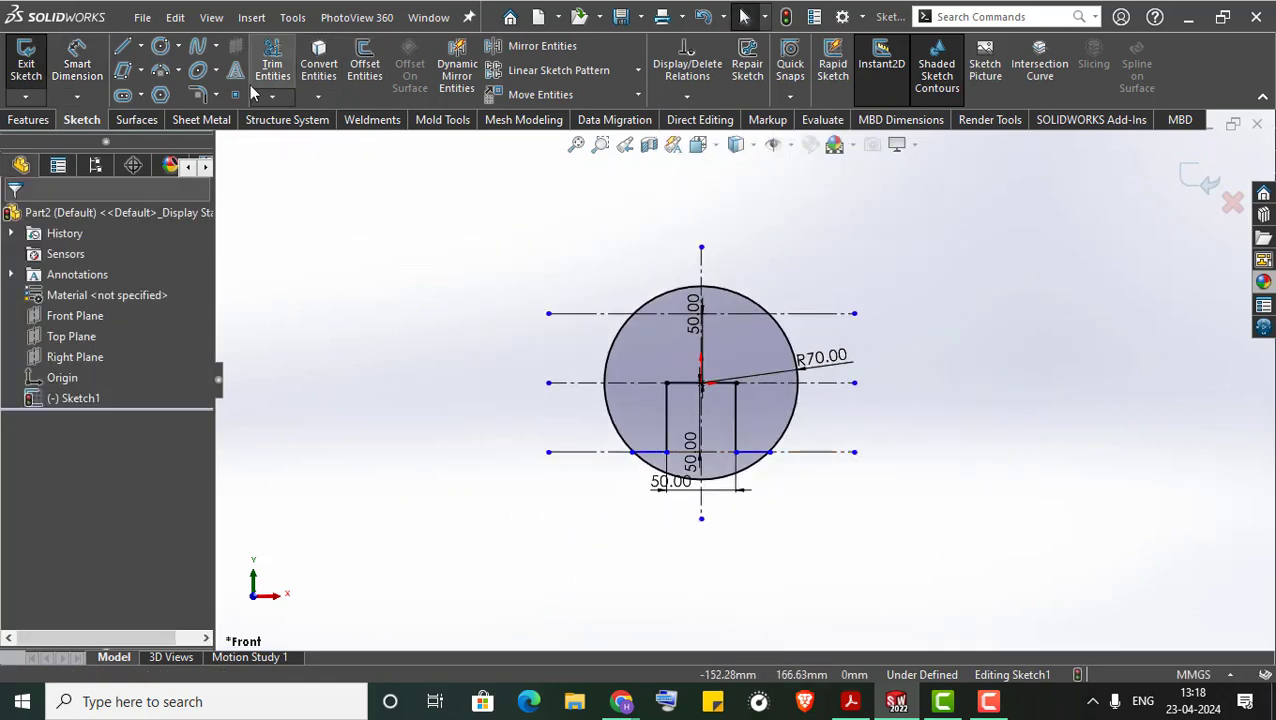
Draw a large circle centred below the profile, touching its top, and dimension it Ø500.
{"action": "left_click", "coordinate": [160, 46]}
{"action": "key", "text": "z"}
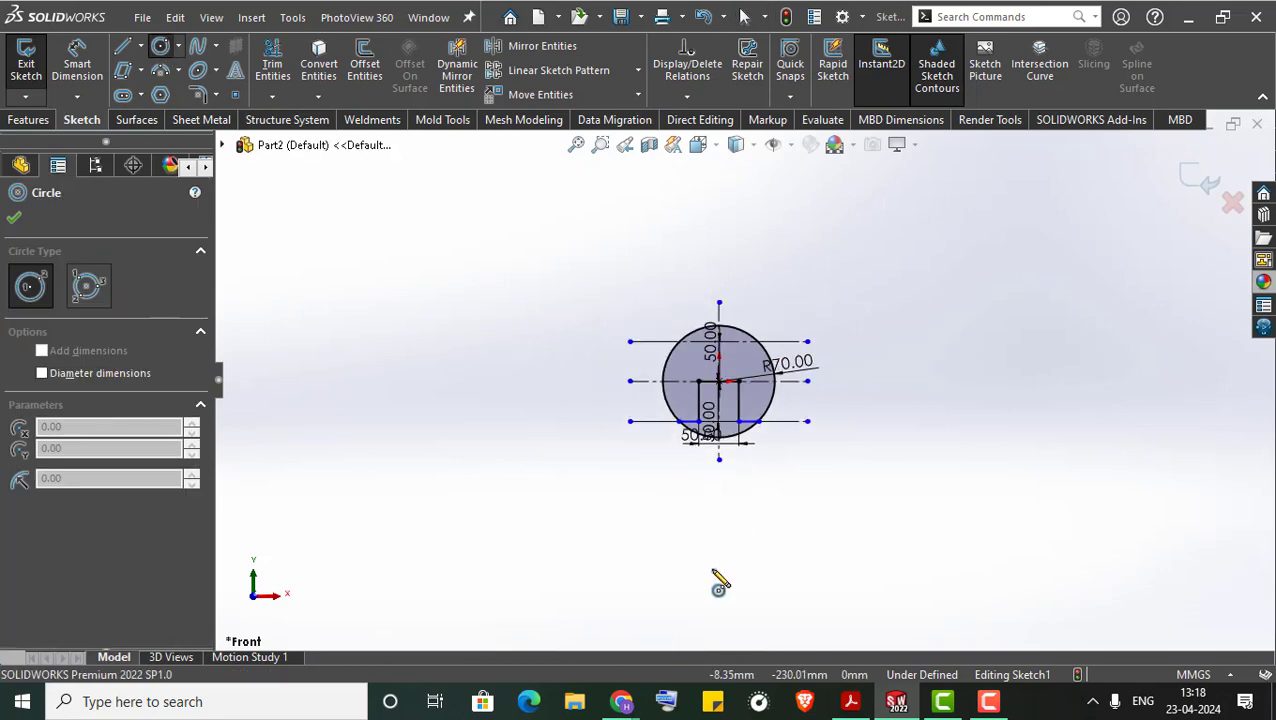
{"action": "left_click", "coordinate": [719, 603]}
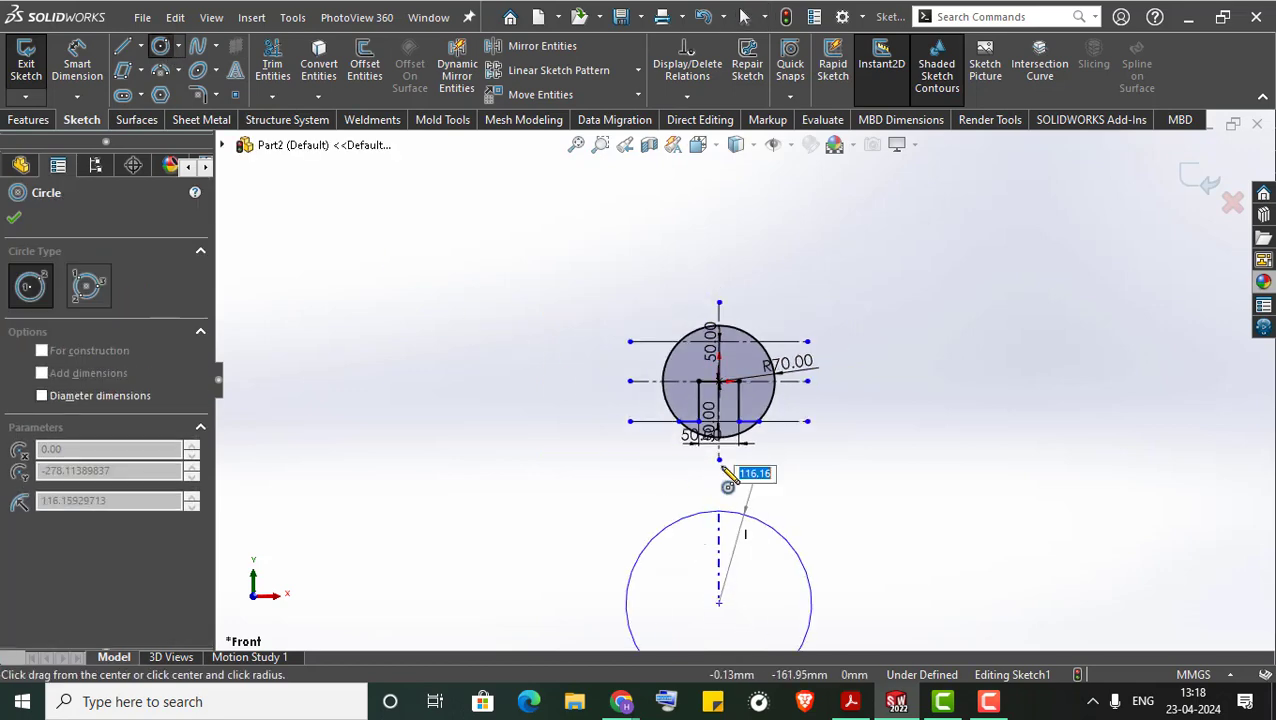
{"action": "left_click", "coordinate": [719, 341]}
{"action": "key", "text": "Escape"}
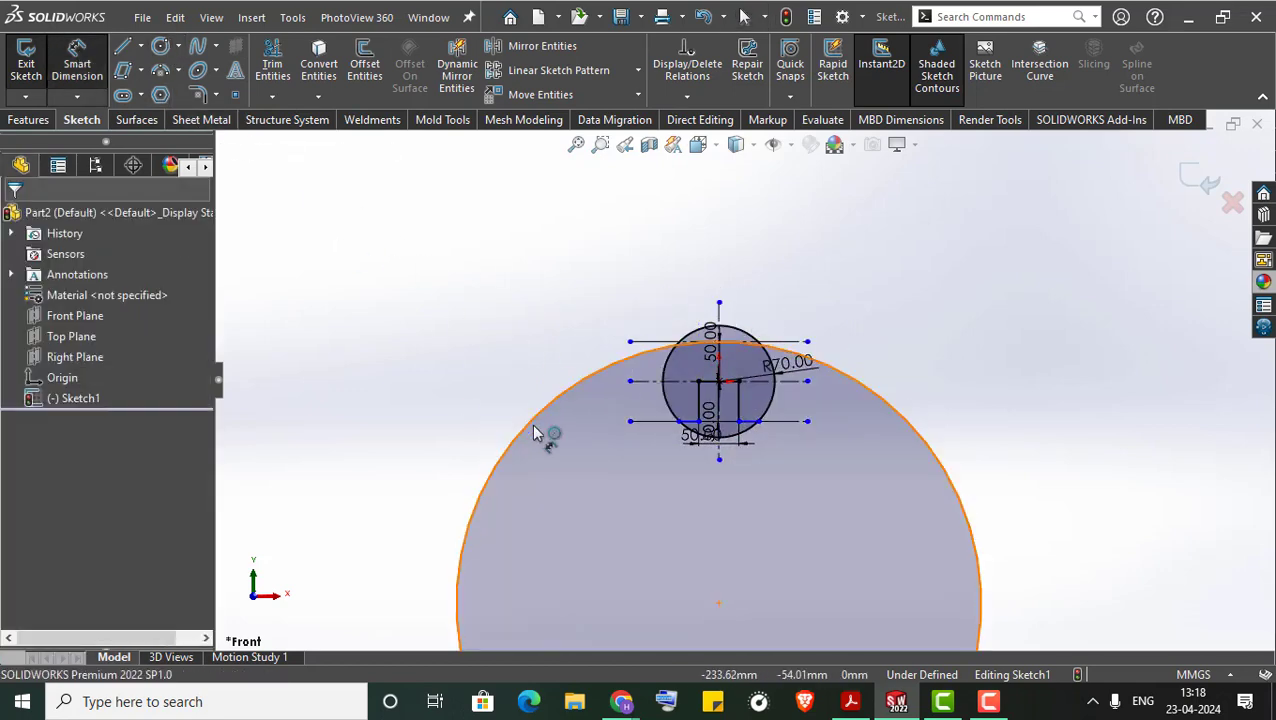
{"action": "left_click", "coordinate": [535, 421]}
{"action": "left_click", "coordinate": [470, 325]}
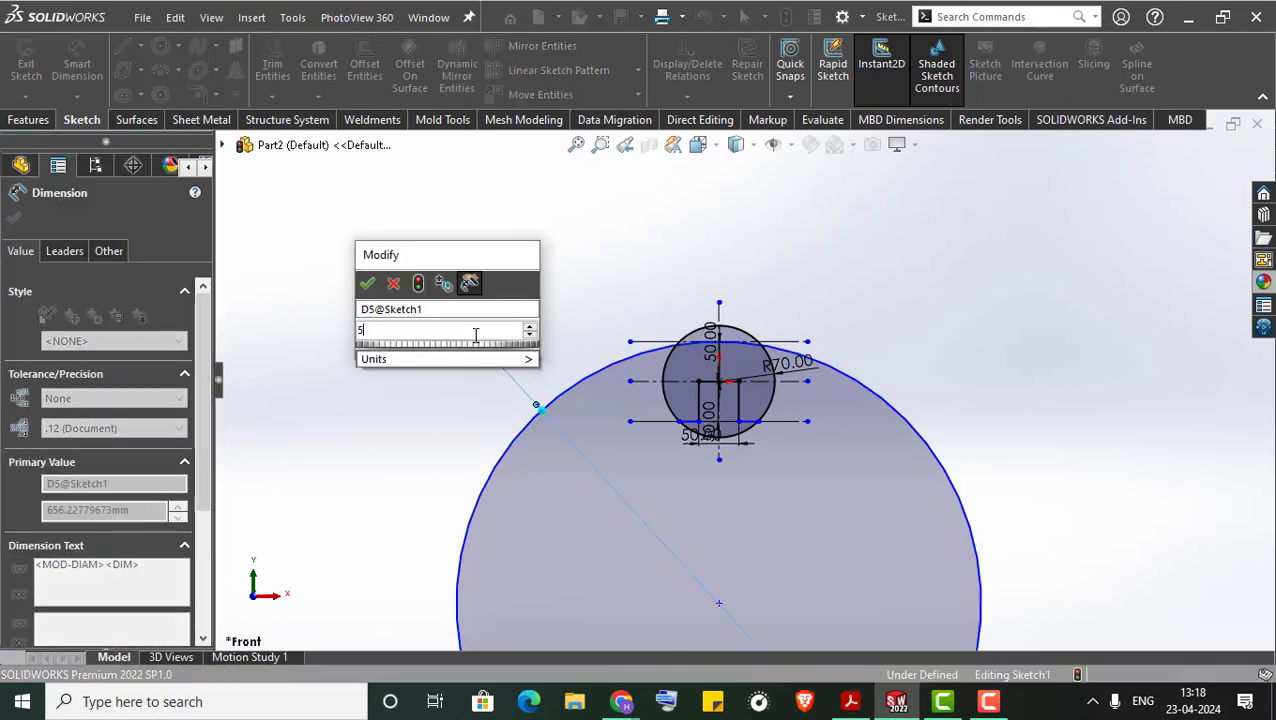
{"action": "key", "text": "Escape"}
{"action": "key", "text": "Escape"}
{"action": "scroll", "coordinate": [820, 285], "scroll_direction": "up", "scroll_amount": 3}
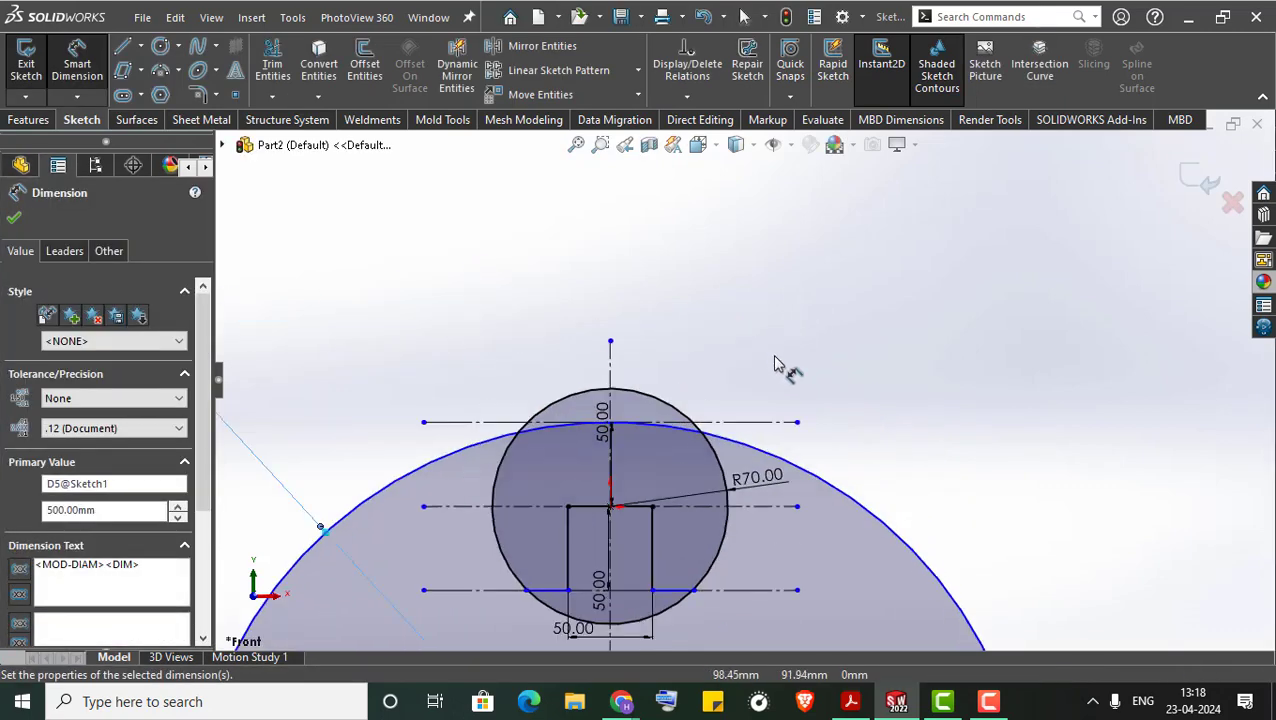
Trim away the excess circle arcs, the corner leftover and the centreline piece inside the slot.
{"action": "left_click", "coordinate": [272, 65]}
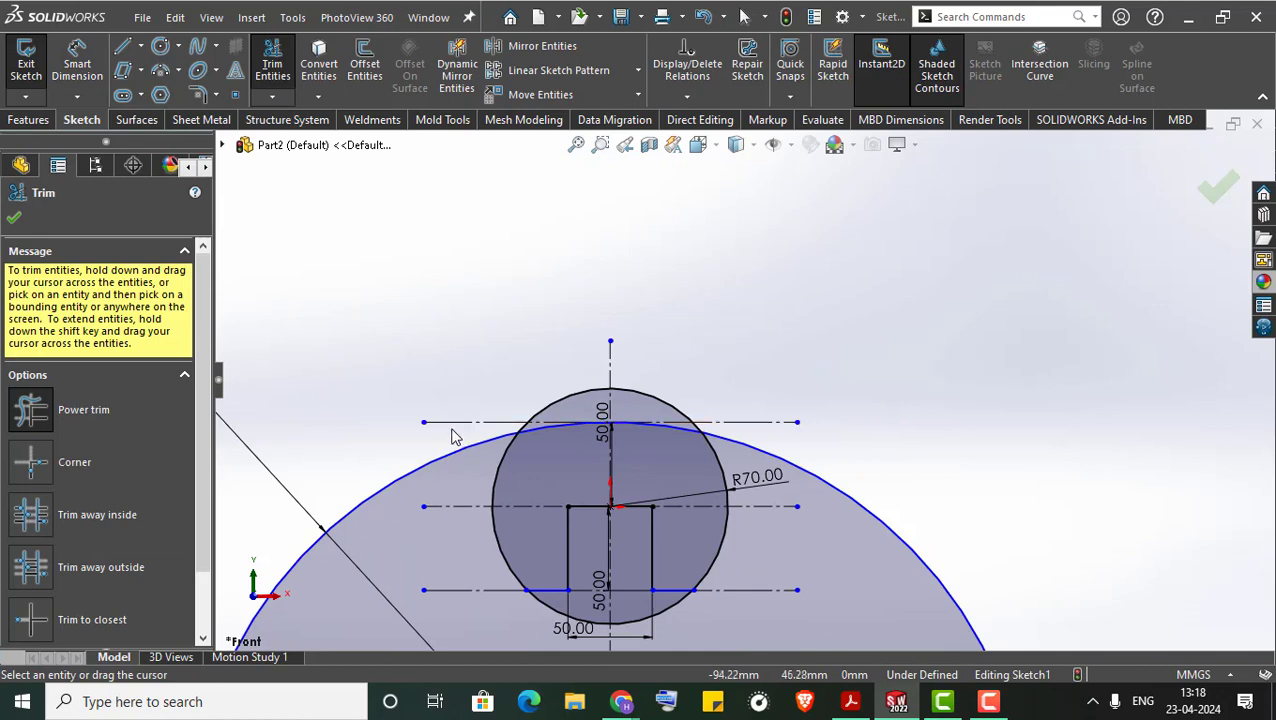
{"action": "left_click_drag", "start_coordinate": [451, 431], "coordinate": [581, 398]}
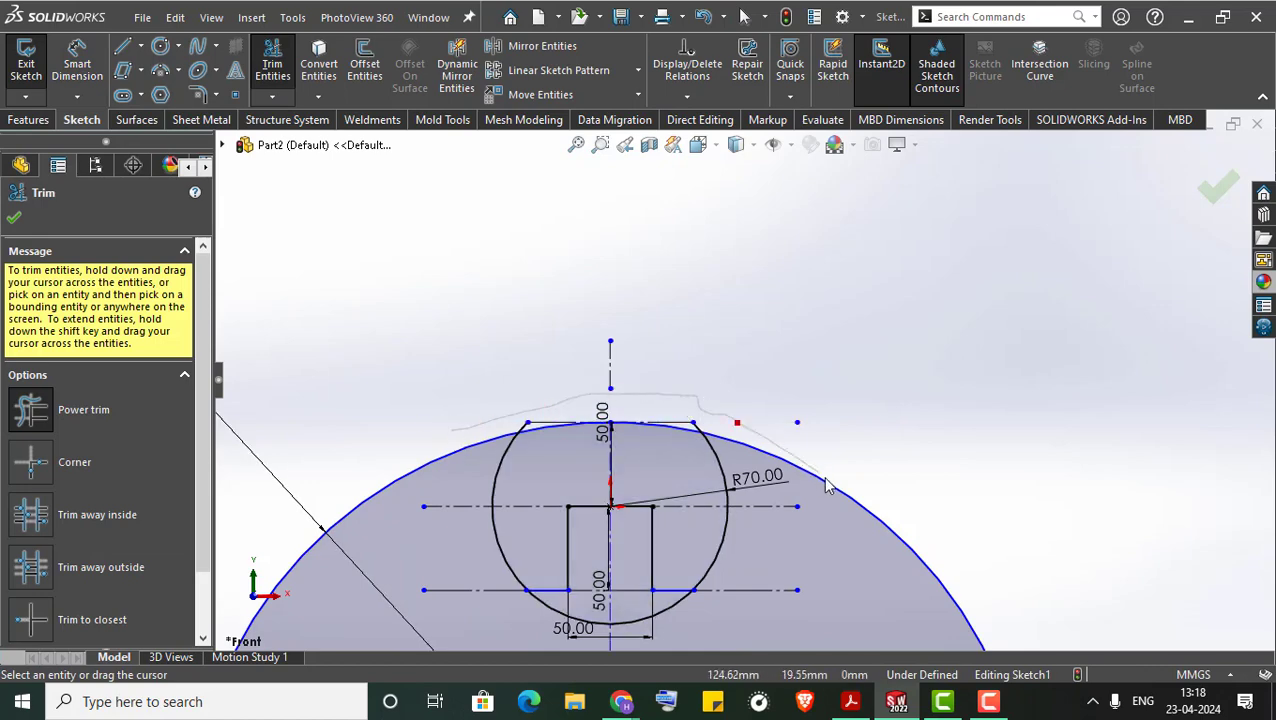
{"action": "left_click_drag", "start_coordinate": [826, 485], "coordinate": [897, 583]}
{"action": "scroll", "coordinate": [800, 450], "scroll_direction": "down", "scroll_amount": 2}
{"action": "scroll", "coordinate": [710, 400], "scroll_direction": "down", "scroll_amount": 5}
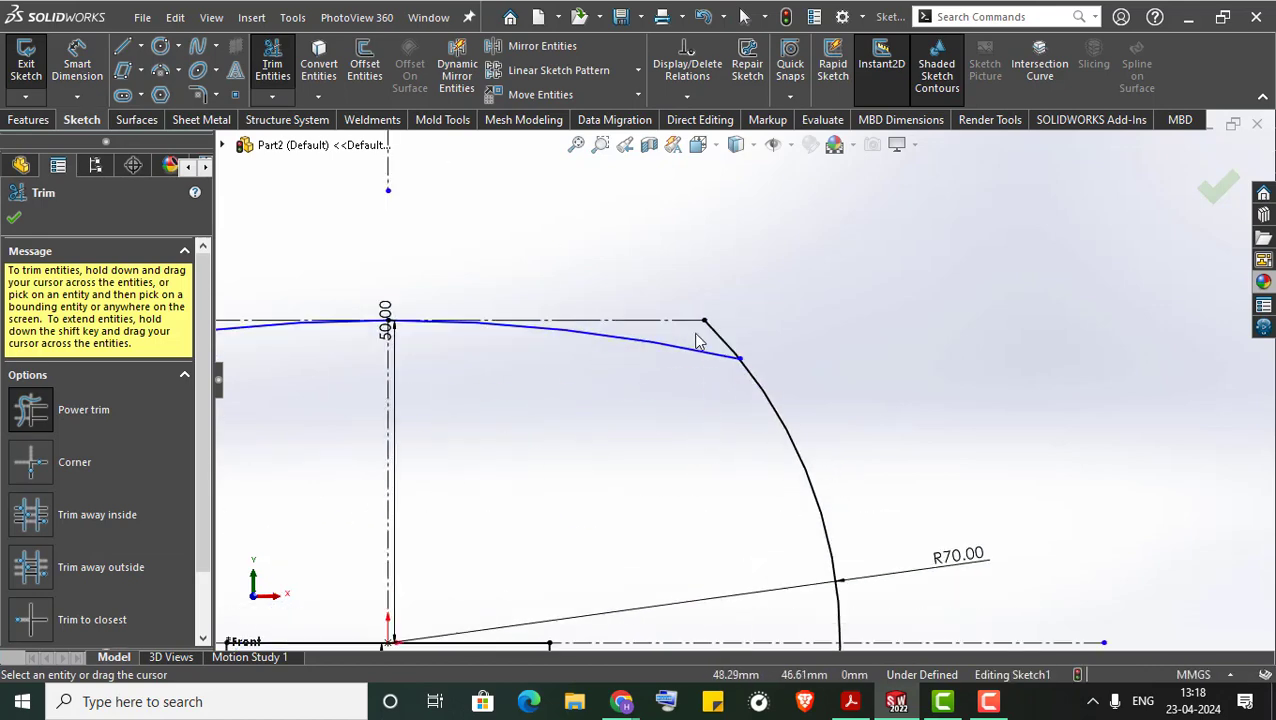
{"action": "left_click_drag", "start_coordinate": [735, 330], "coordinate": [693, 333]}
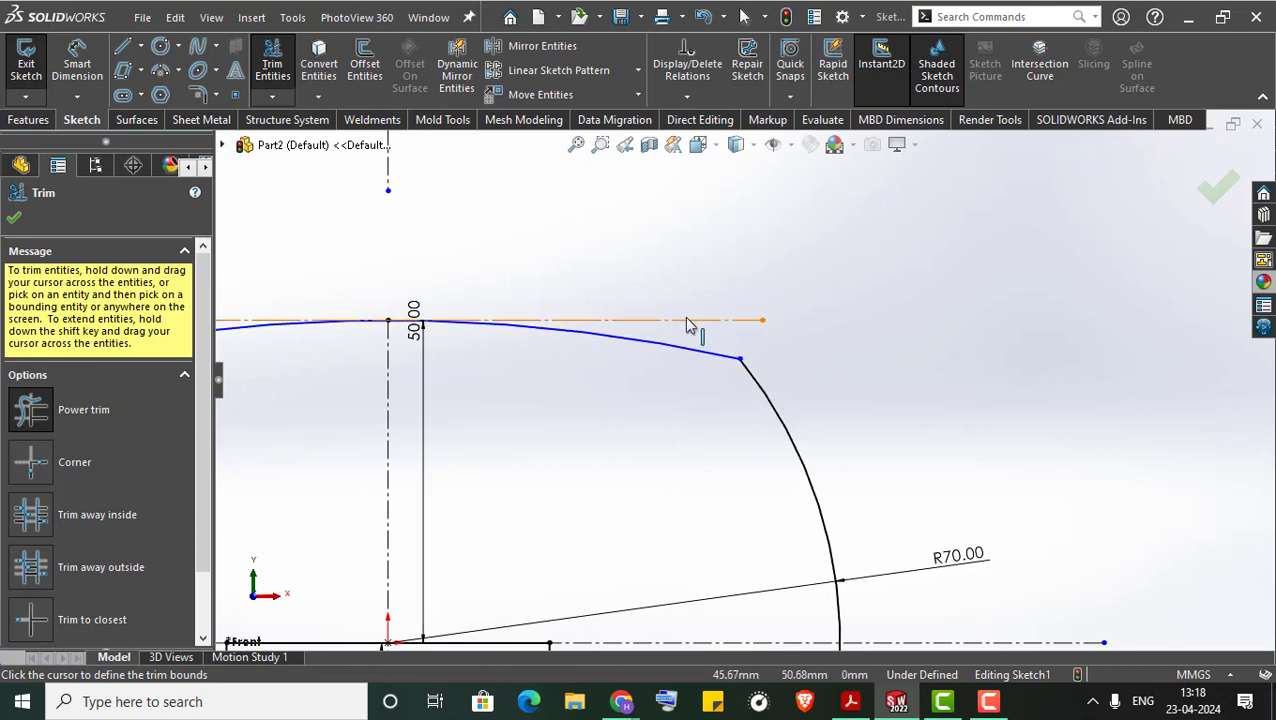
{"action": "scroll", "coordinate": [693, 333], "scroll_direction": "up", "scroll_amount": 3}
{"action": "scroll", "coordinate": [535, 362], "scroll_direction": "down", "scroll_amount": 3}
{"action": "scroll", "coordinate": [780, 370], "scroll_direction": "up", "scroll_amount": 1}
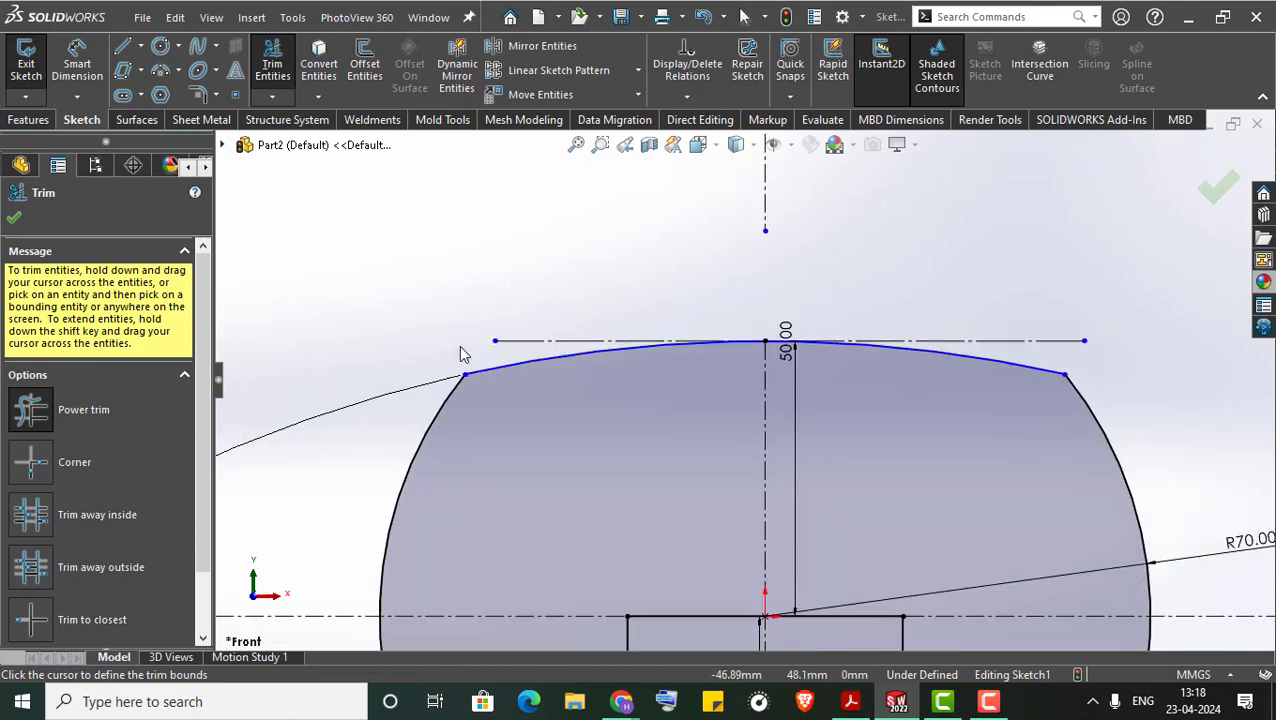
{"action": "scroll", "coordinate": [735, 373], "scroll_direction": "up", "scroll_amount": 5}
{"action": "scroll", "coordinate": [776, 455], "scroll_direction": "down", "scroll_amount": 3}
{"action": "left_click_drag", "start_coordinate": [781, 487], "coordinate": [700, 487]}
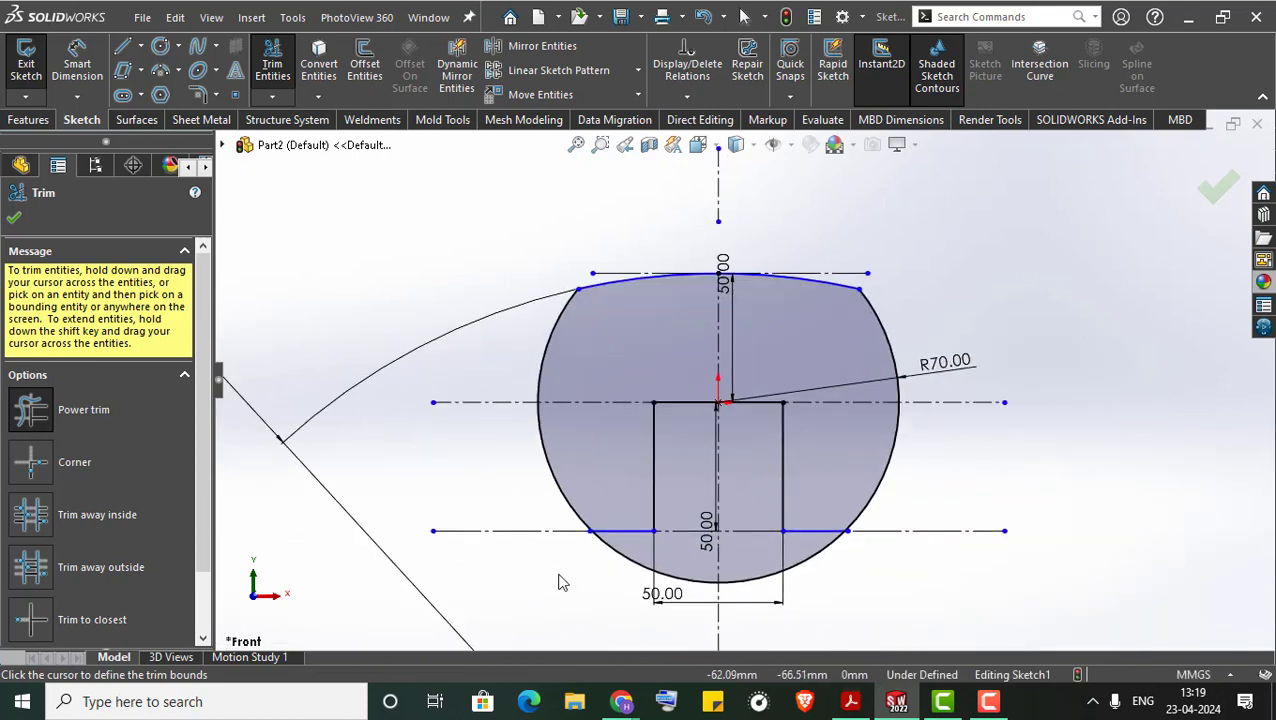
{"action": "mouse_move", "coordinate": [568, 570]}
{"action": "left_mouse_down"}
{"action": "mouse_move", "coordinate": [720, 590]}
{"action": "mouse_move", "coordinate": [870, 565]}
{"action": "left_mouse_up"}
{"action": "key", "text": "Escape"}
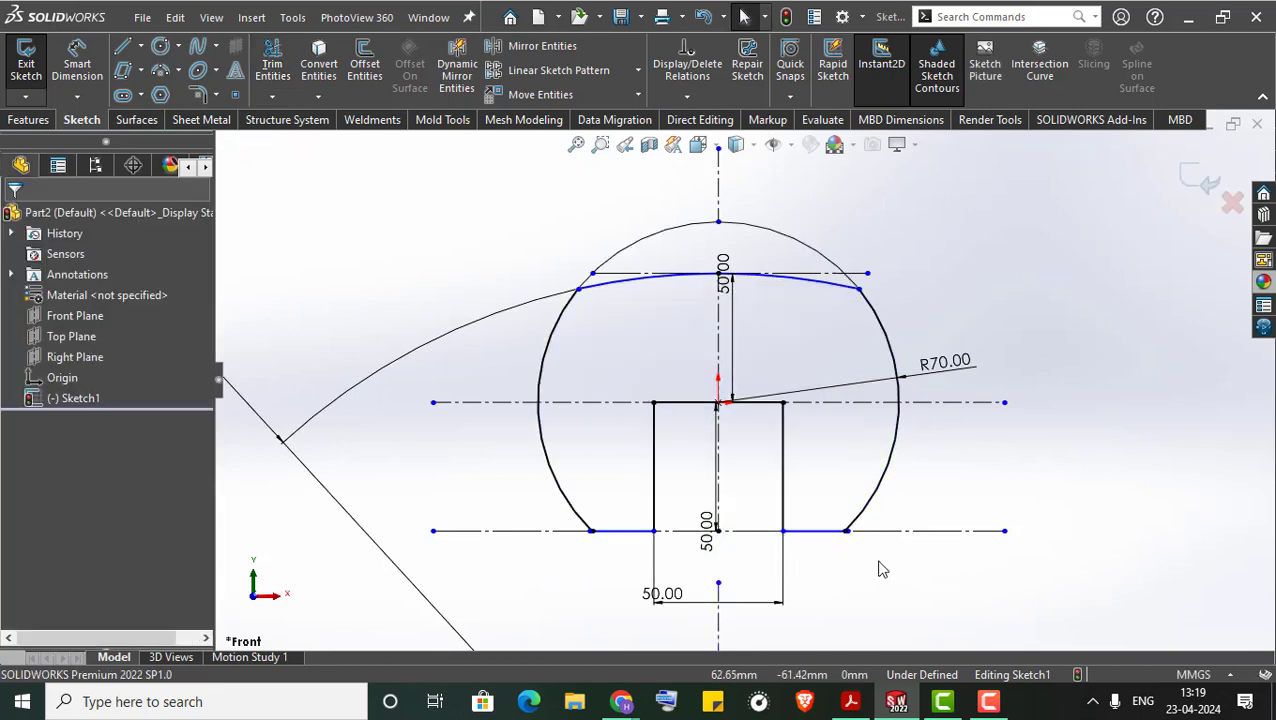
{"action": "scroll", "coordinate": [849, 520], "scroll_direction": "down", "scroll_amount": 5}
{"action": "scroll", "coordinate": [849, 520], "scroll_direction": "down", "scroll_amount": 3}
Trim off the left ends of both horizontal centrelines.
{"action": "left_click", "coordinate": [268, 62]}
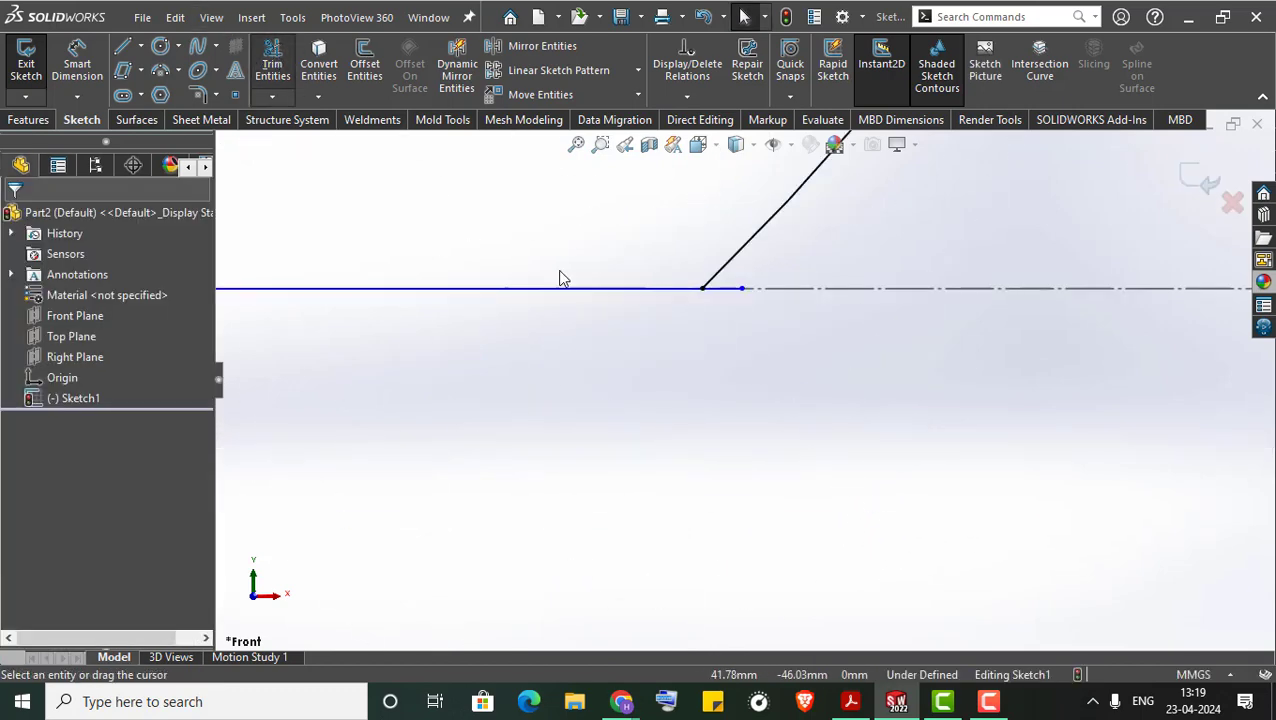
{"action": "scroll", "coordinate": [739, 398], "scroll_direction": "up", "scroll_amount": 1}
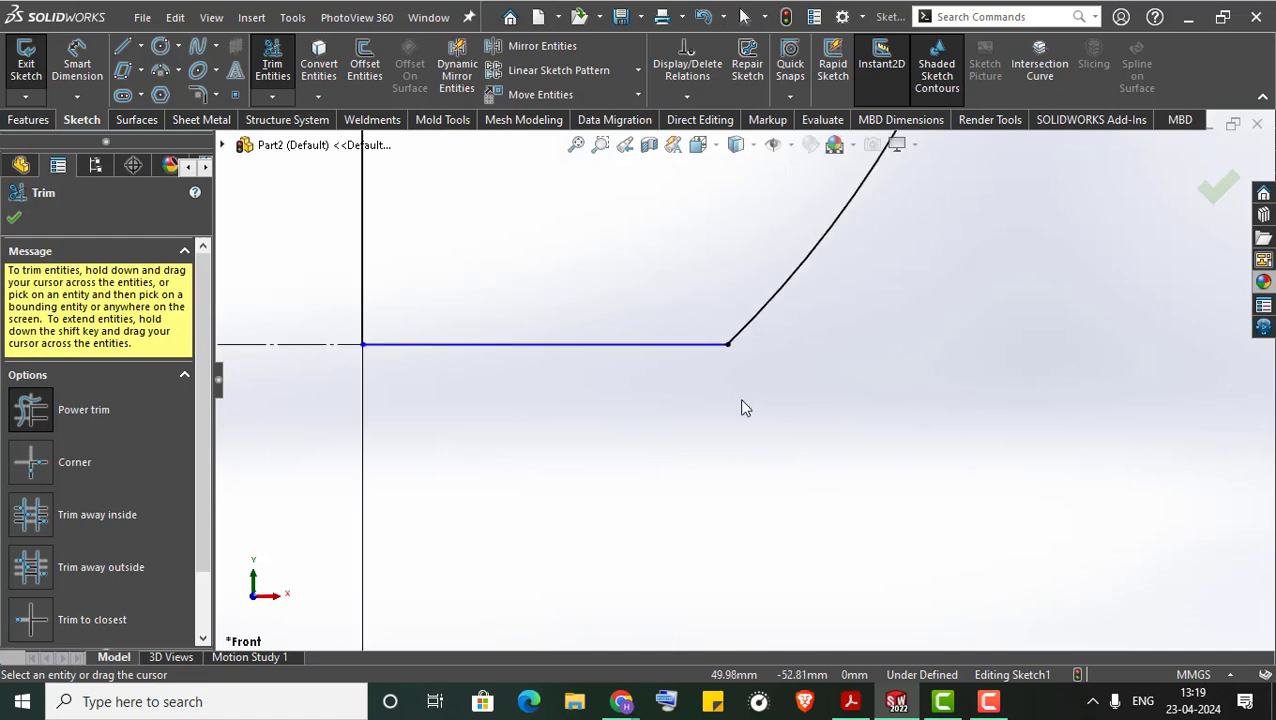
{"action": "scroll", "coordinate": [739, 398], "scroll_direction": "up", "scroll_amount": 2}
{"action": "scroll", "coordinate": [739, 398], "scroll_direction": "up", "scroll_amount": 2}
{"action": "scroll", "coordinate": [522, 478], "scroll_direction": "down", "scroll_amount": 1}
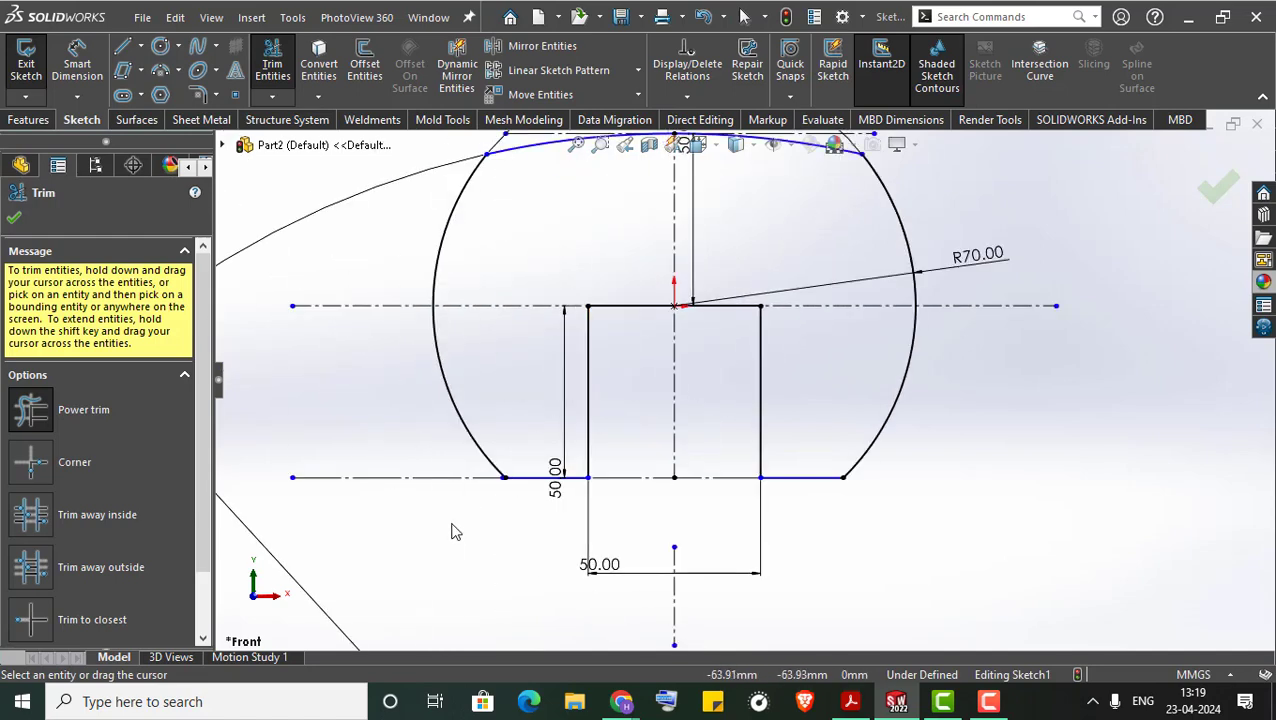
{"action": "mouse_move", "coordinate": [451, 531]}
{"action": "left_mouse_down"}
{"action": "mouse_move", "coordinate": [356, 285]}
{"action": "mouse_move", "coordinate": [347, 330]}
{"action": "left_mouse_up"}
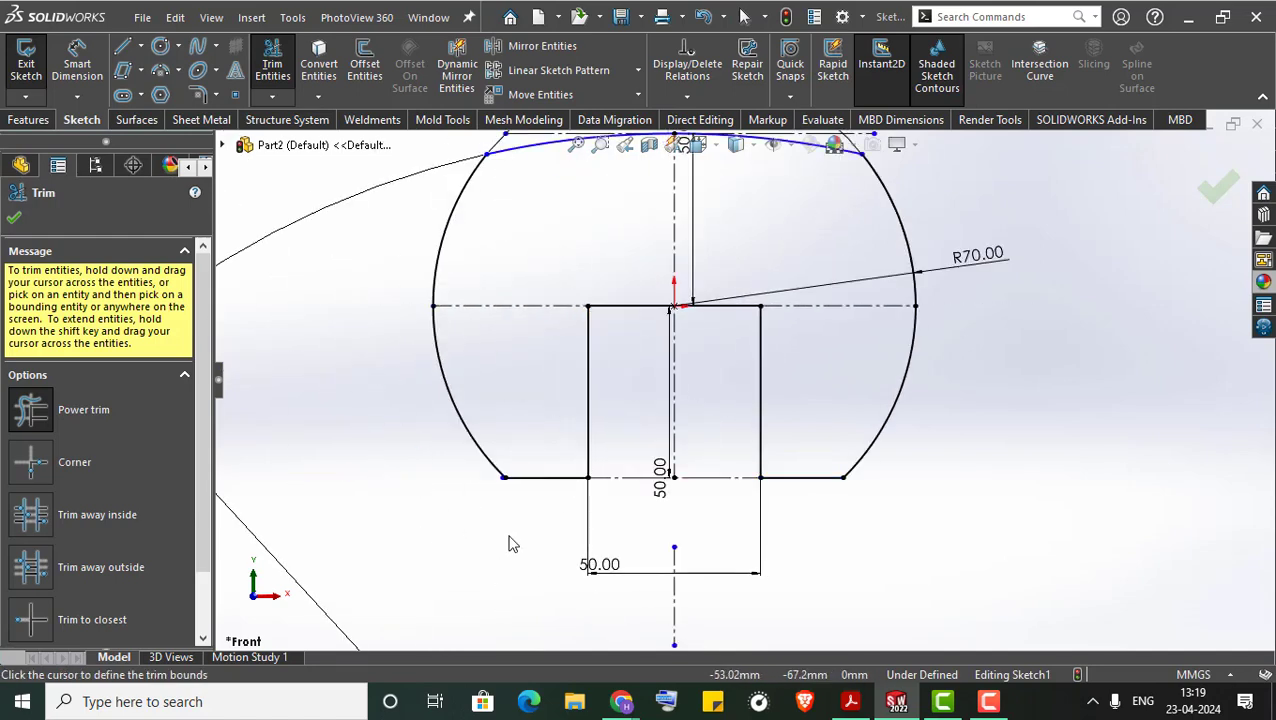
{"action": "scroll", "coordinate": [540, 527], "scroll_direction": "down", "scroll_amount": 2}
{"action": "scroll", "coordinate": [508, 522], "scroll_direction": "down", "scroll_amount": 2}
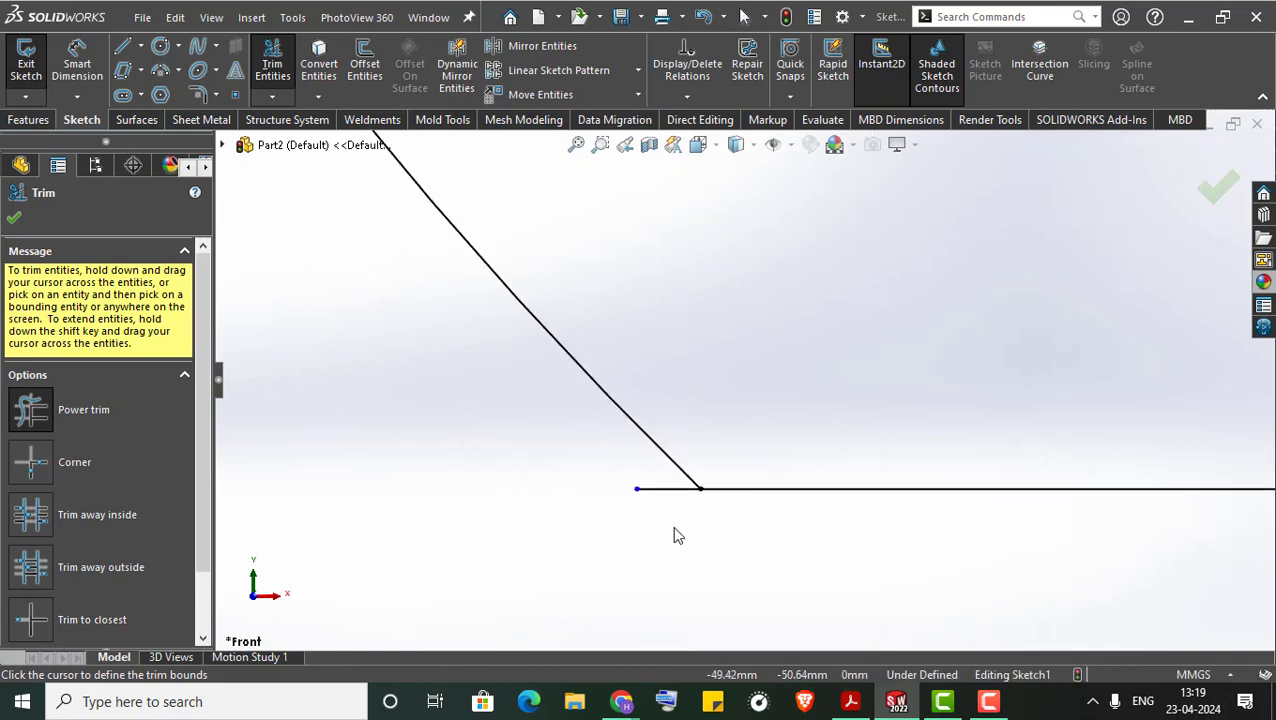
{"action": "scroll", "coordinate": [640, 528], "scroll_direction": "up", "scroll_amount": 1}
{"action": "scroll", "coordinate": [600, 540], "scroll_direction": "up", "scroll_amount": 2}
{"action": "scroll", "coordinate": [587, 561], "scroll_direction": "up", "scroll_amount": 2}
{"action": "scroll", "coordinate": [812, 360], "scroll_direction": "down", "scroll_amount": 1}
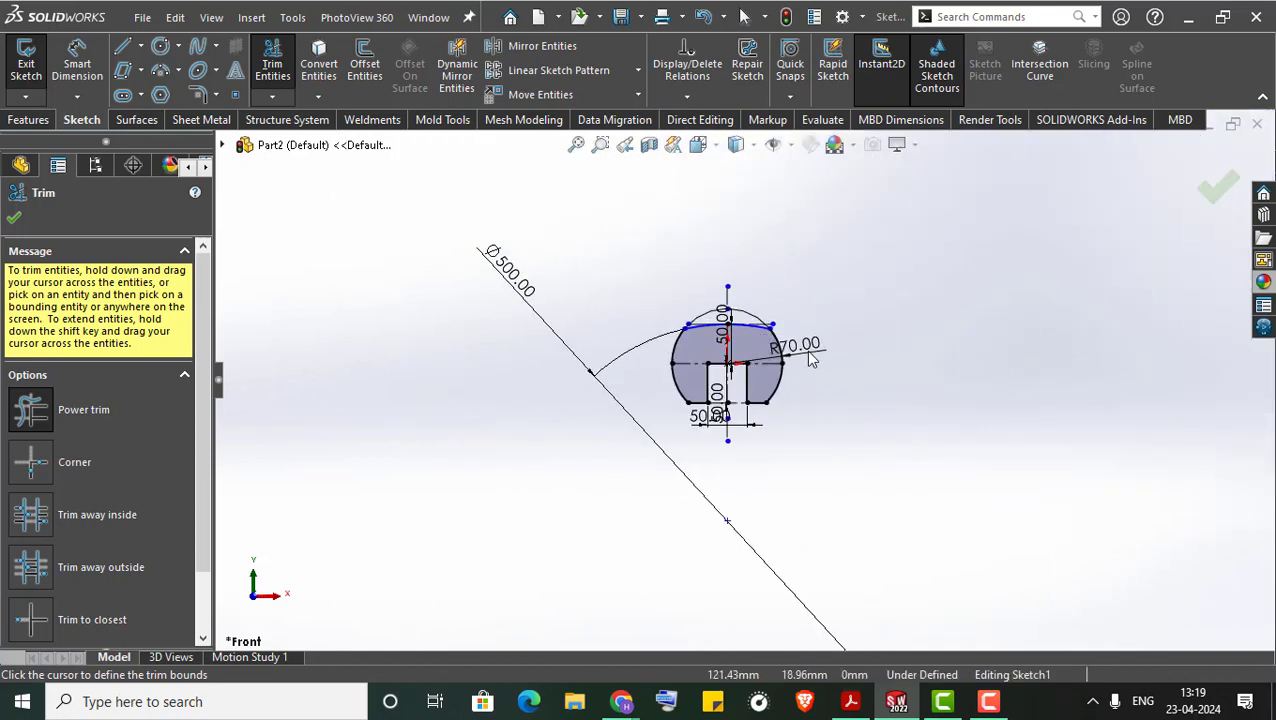
{"action": "scroll", "coordinate": [790, 345], "scroll_direction": "down", "scroll_amount": 3}
{"action": "scroll", "coordinate": [869, 322], "scroll_direction": "down", "scroll_amount": 5}
{"action": "key", "text": "Escape"}
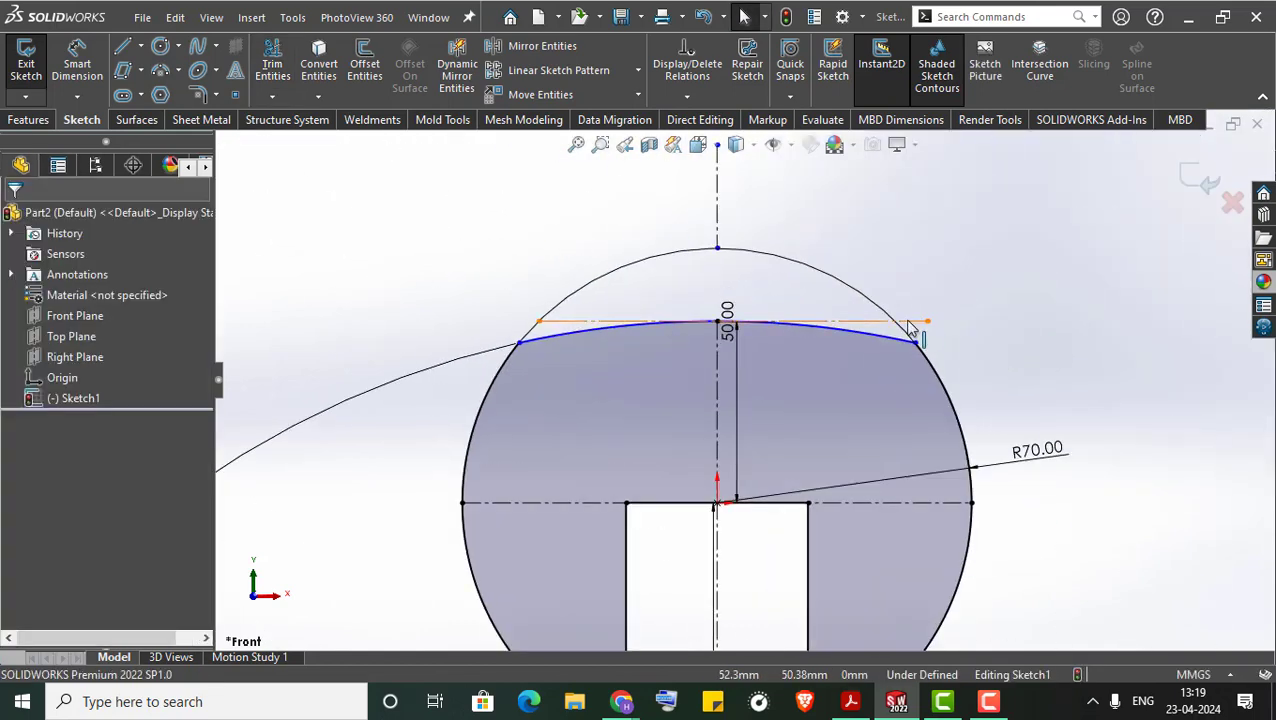
Inspect the top edge of the profile and delete the R70 radius dimension.
{"action": "left_click", "coordinate": [910, 333]}
{"action": "key", "text": "Escape"}
{"action": "scroll", "coordinate": [504, 338], "scroll_direction": "up", "scroll_amount": 3}
{"action": "scroll", "coordinate": [645, 518], "scroll_direction": "up", "scroll_amount": 1}
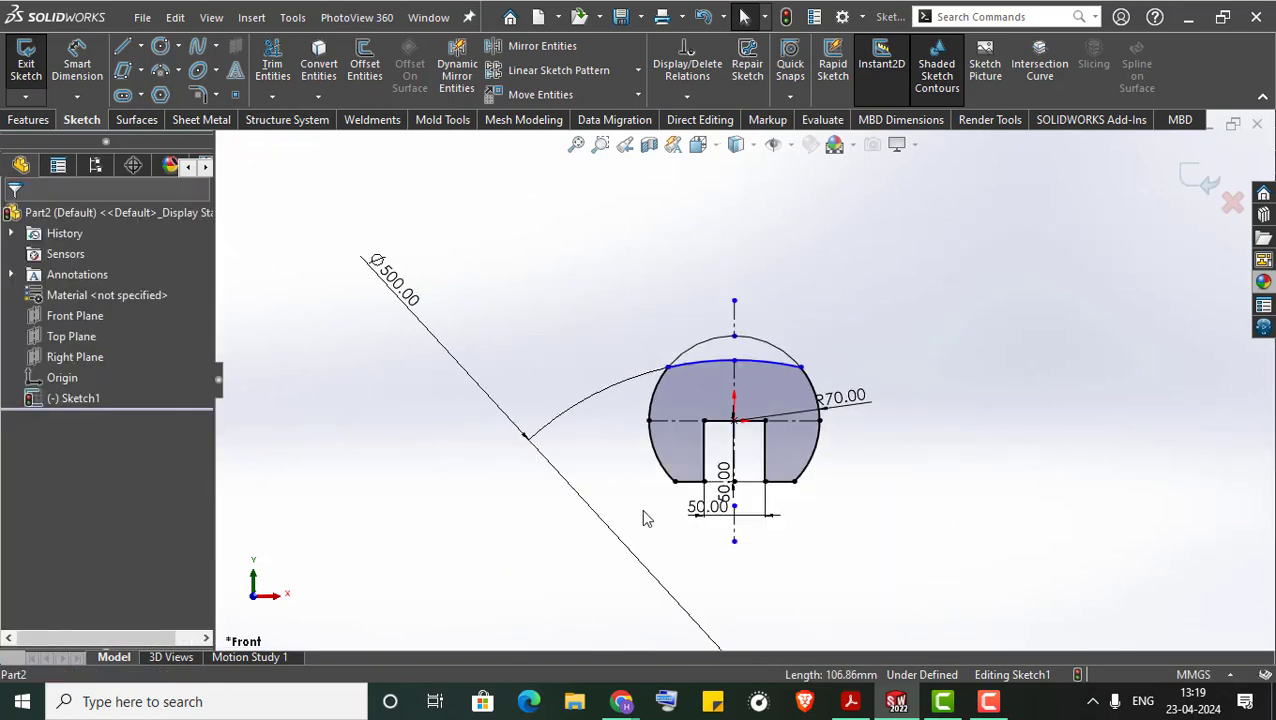
{"action": "scroll", "coordinate": [877, 416], "scroll_direction": "down", "scroll_amount": 2}
{"action": "scroll", "coordinate": [809, 362], "scroll_direction": "down", "scroll_amount": 1}
{"action": "left_click", "coordinate": [800, 390]}
{"action": "key", "text": "Delete"}
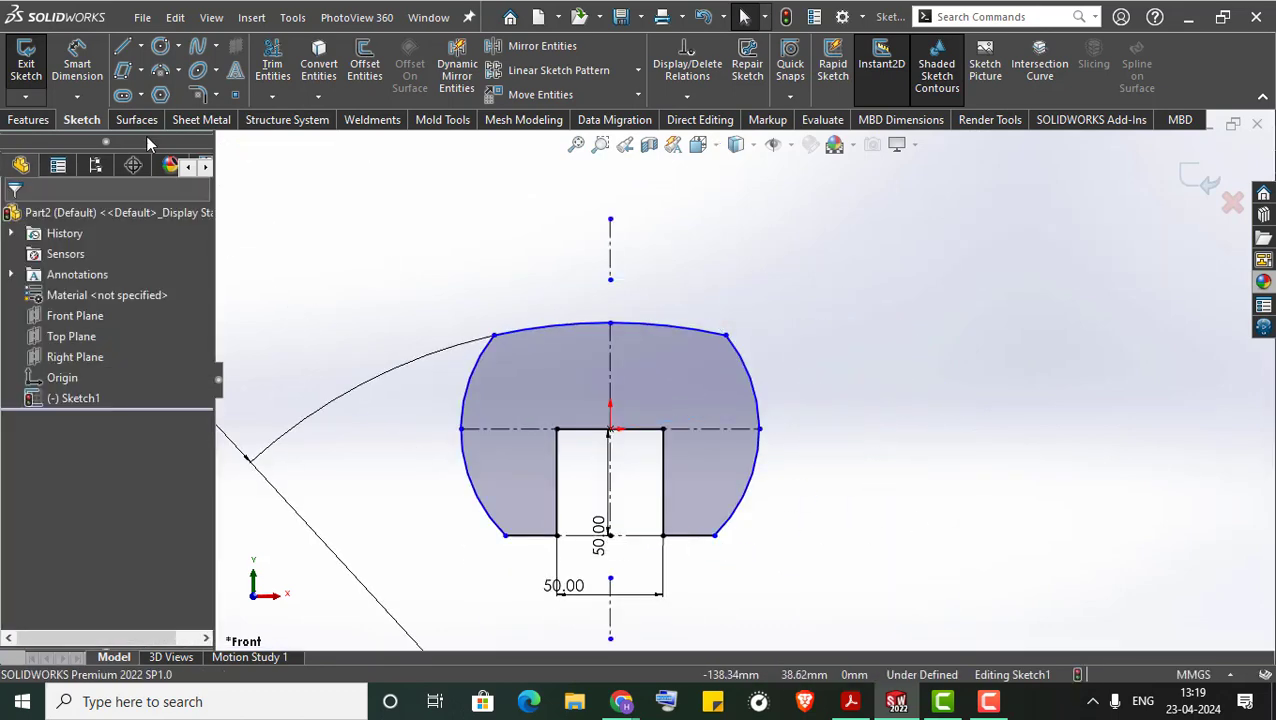
Dimension the profile's lower-right edge to 25 mm.
{"action": "left_click", "coordinate": [77, 62]}
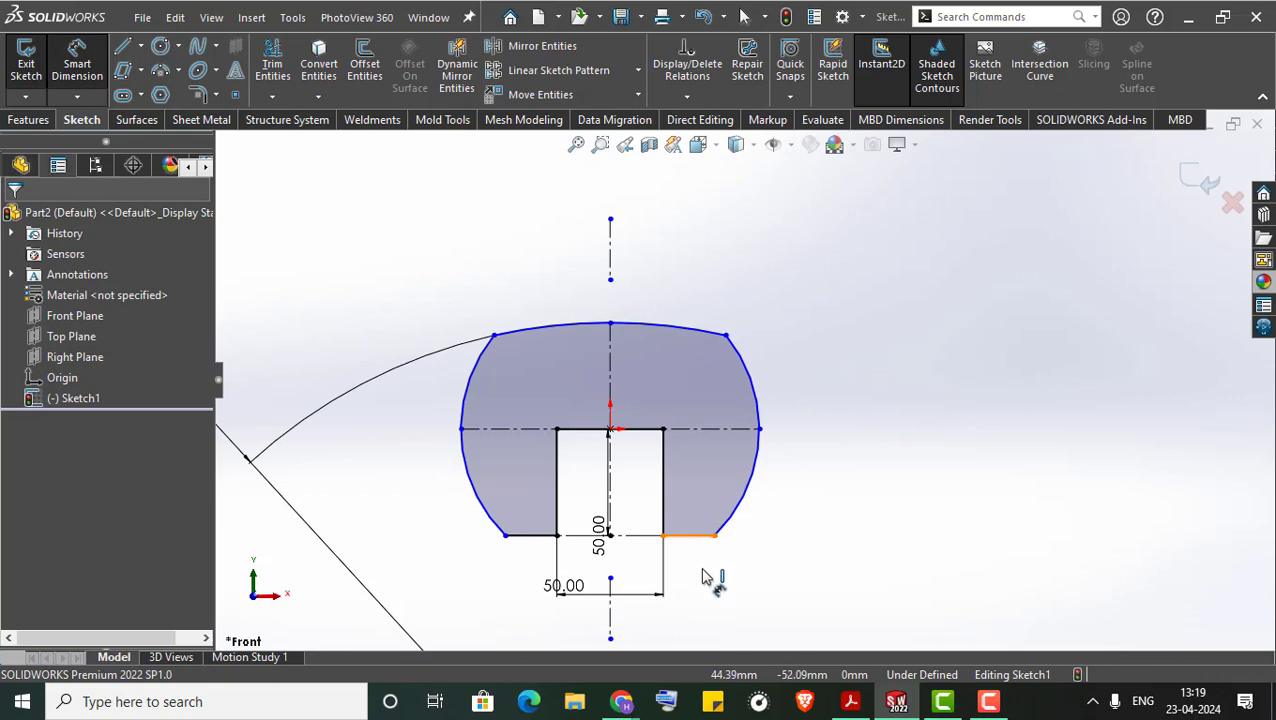
{"action": "left_click", "coordinate": [700, 537]}
{"action": "left_click", "coordinate": [705, 569]}
{"action": "key", "text": "Return"}
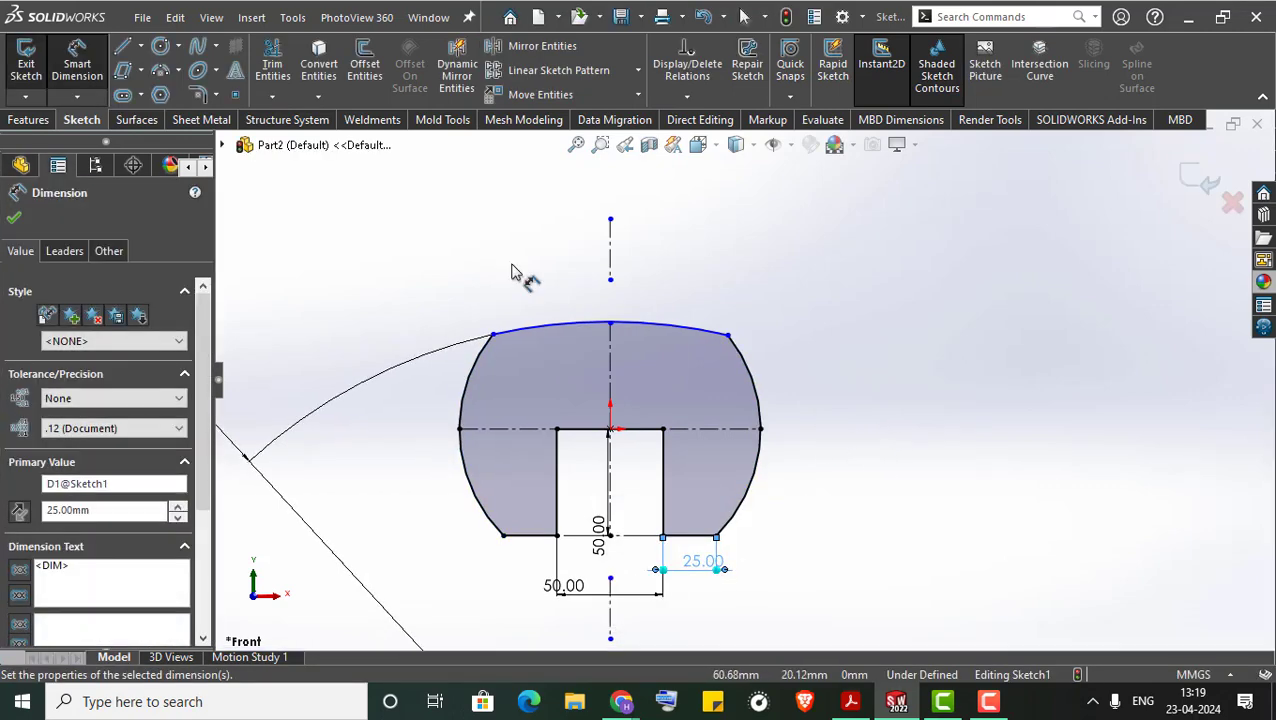
Cancel the over-defining radius dimension and delete the horizontal 50 mm slot-width dimension.
{"action": "left_click", "coordinate": [757, 385]}
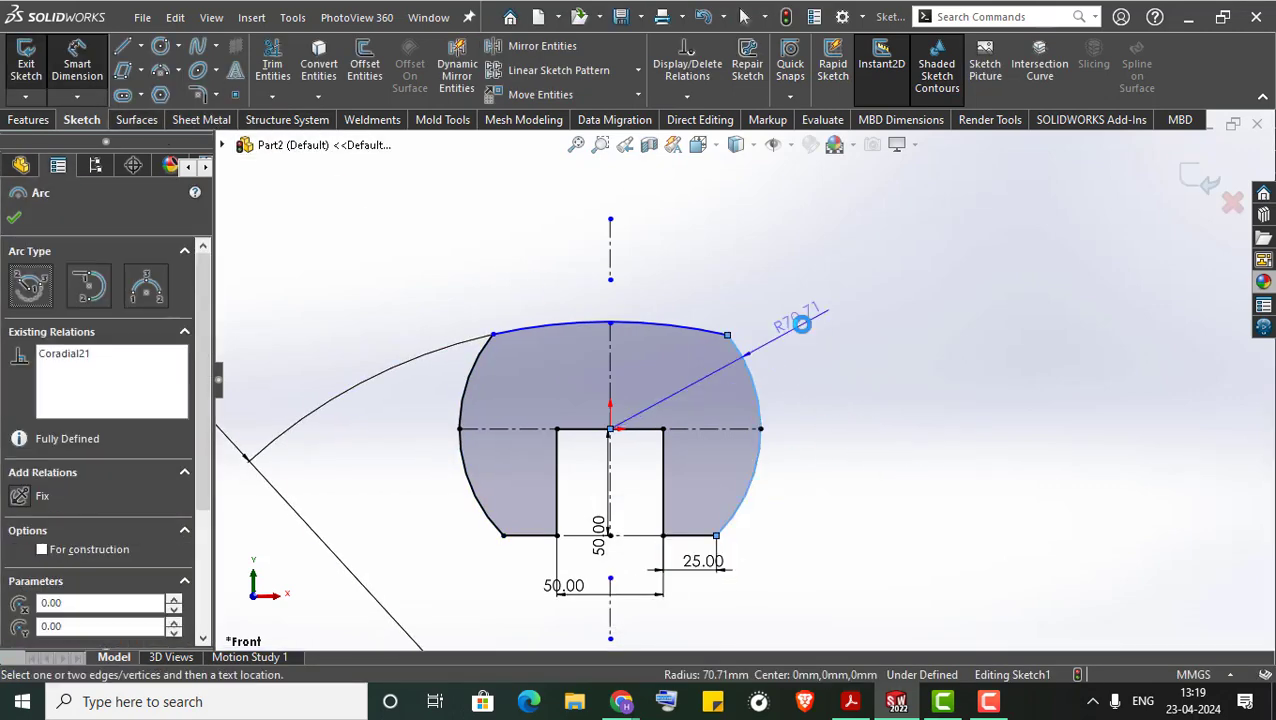
{"action": "left_click", "coordinate": [801, 324]}
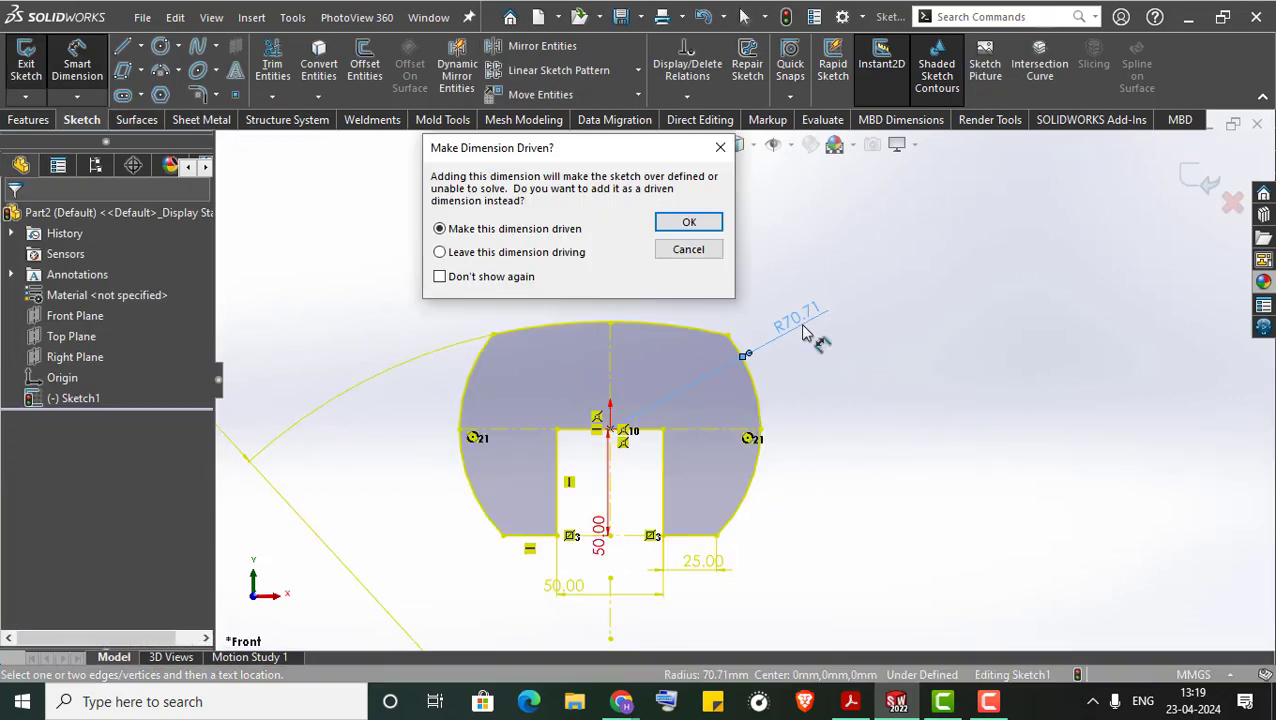
{"action": "left_click", "coordinate": [687, 250]}
{"action": "left_click_drag", "start_coordinate": [565, 585], "coordinate": [563, 598]}
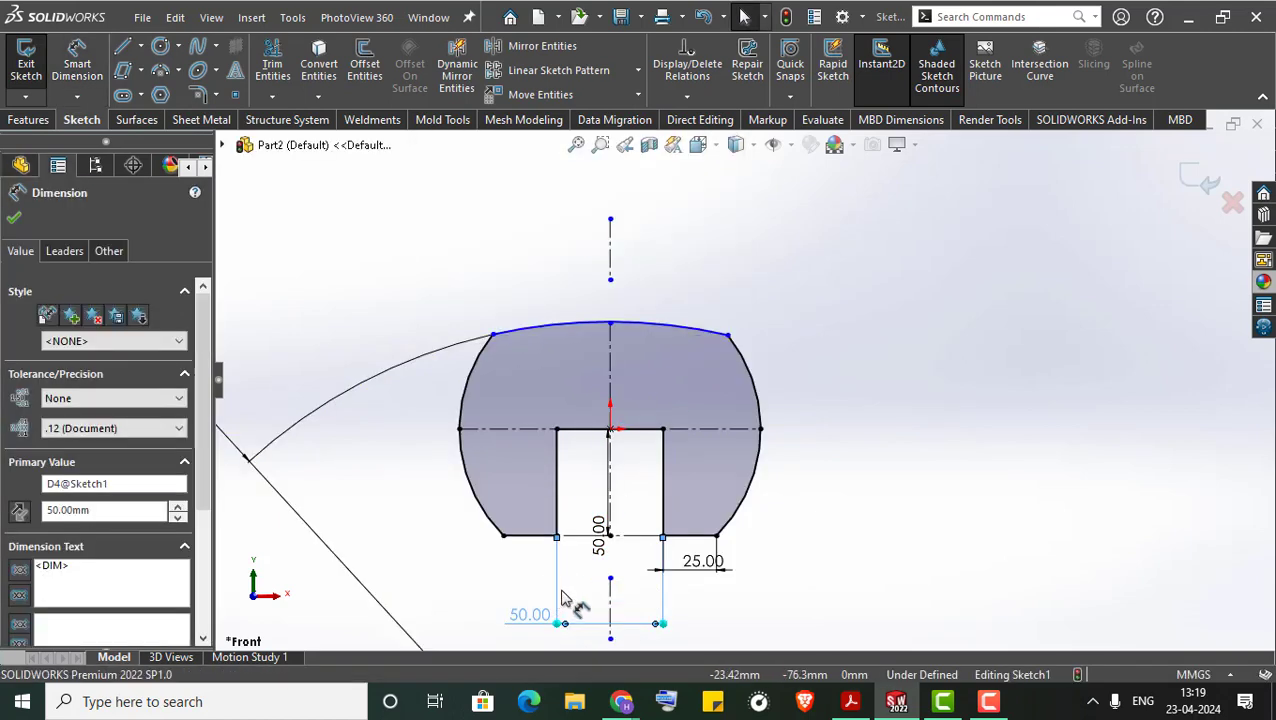
{"action": "key", "text": "Delete"}
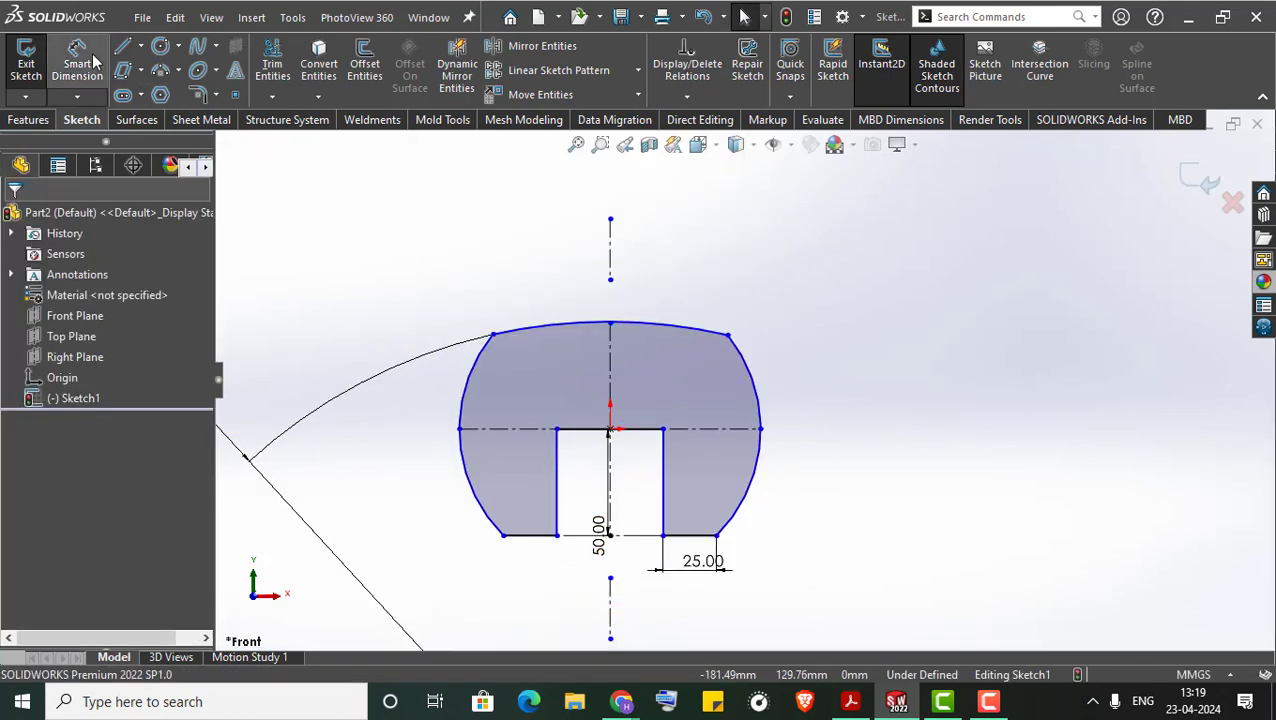
Give the right side arc a 70 mm radius.
{"action": "left_click", "coordinate": [745, 363]}
{"action": "left_click", "coordinate": [798, 323]}
{"action": "type", "text": "70"}
{"action": "key", "text": "Return"}
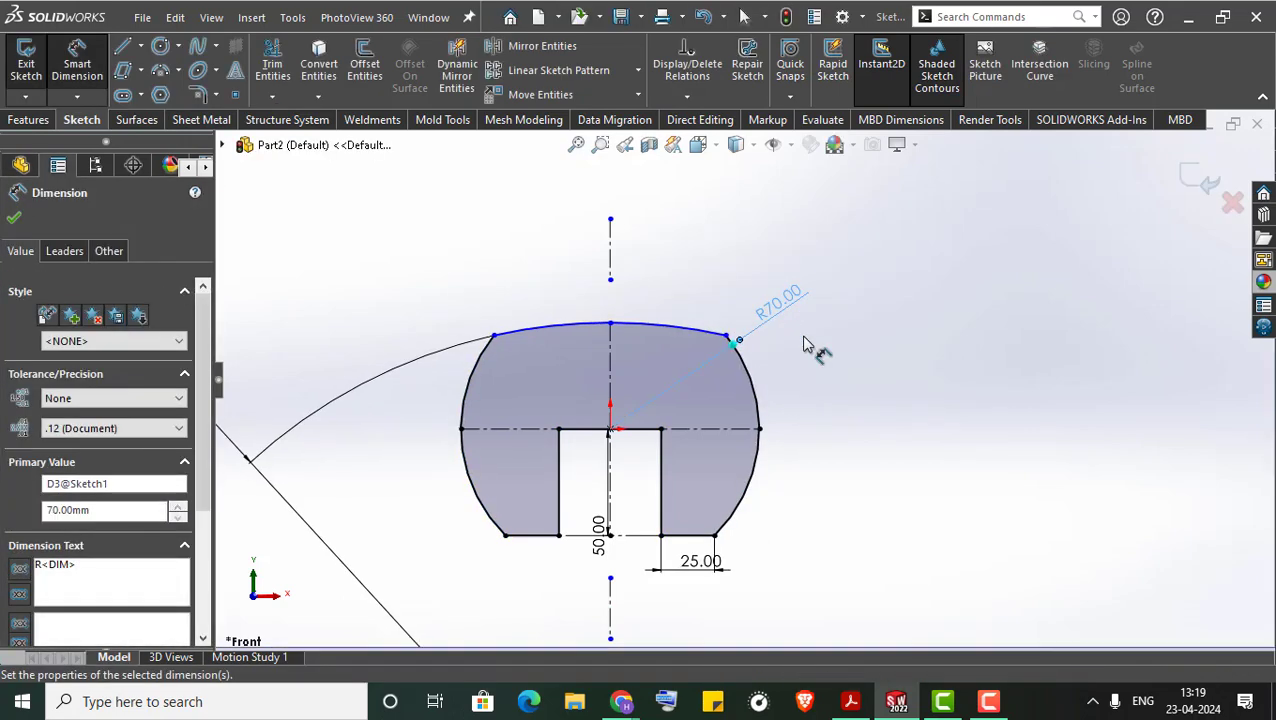
{"action": "key", "text": "Escape"}
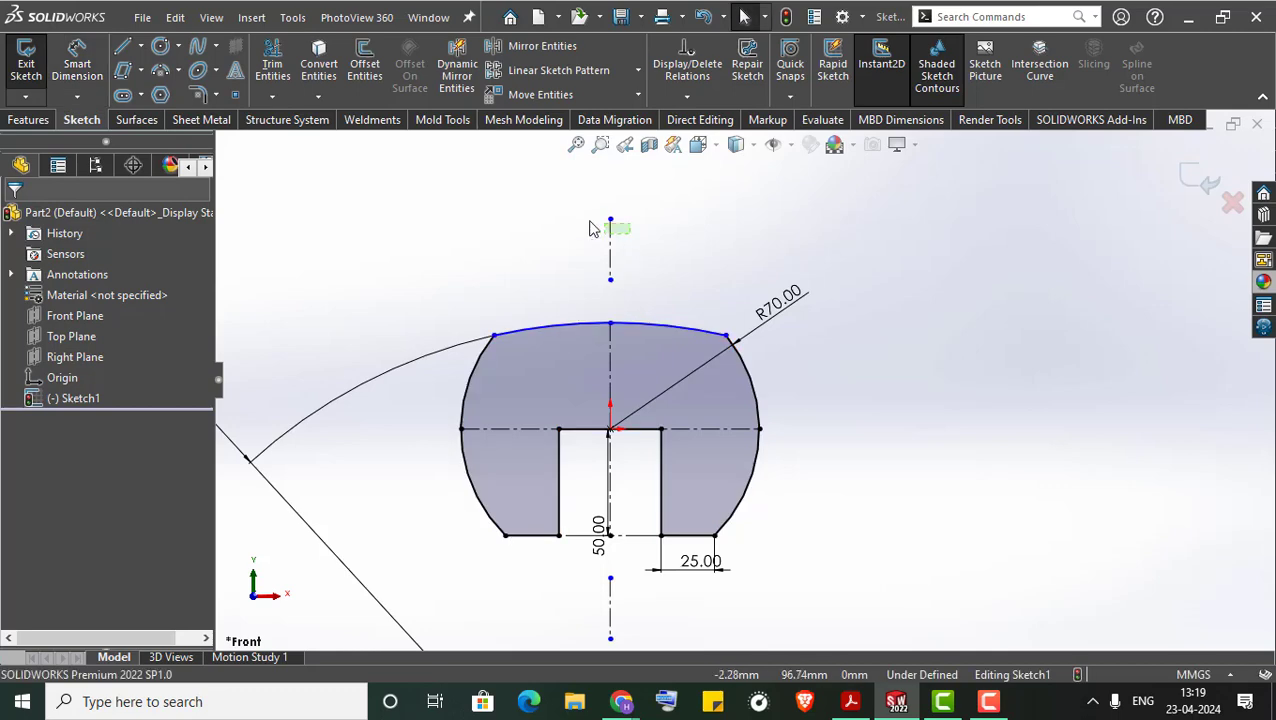
Delete the three stray centerline segments around the profile.
{"action": "left_click", "coordinate": [610, 245]}
{"action": "key", "text": "Delete"}
{"action": "left_click", "coordinate": [610, 612]}
{"action": "key", "text": "Delete"}
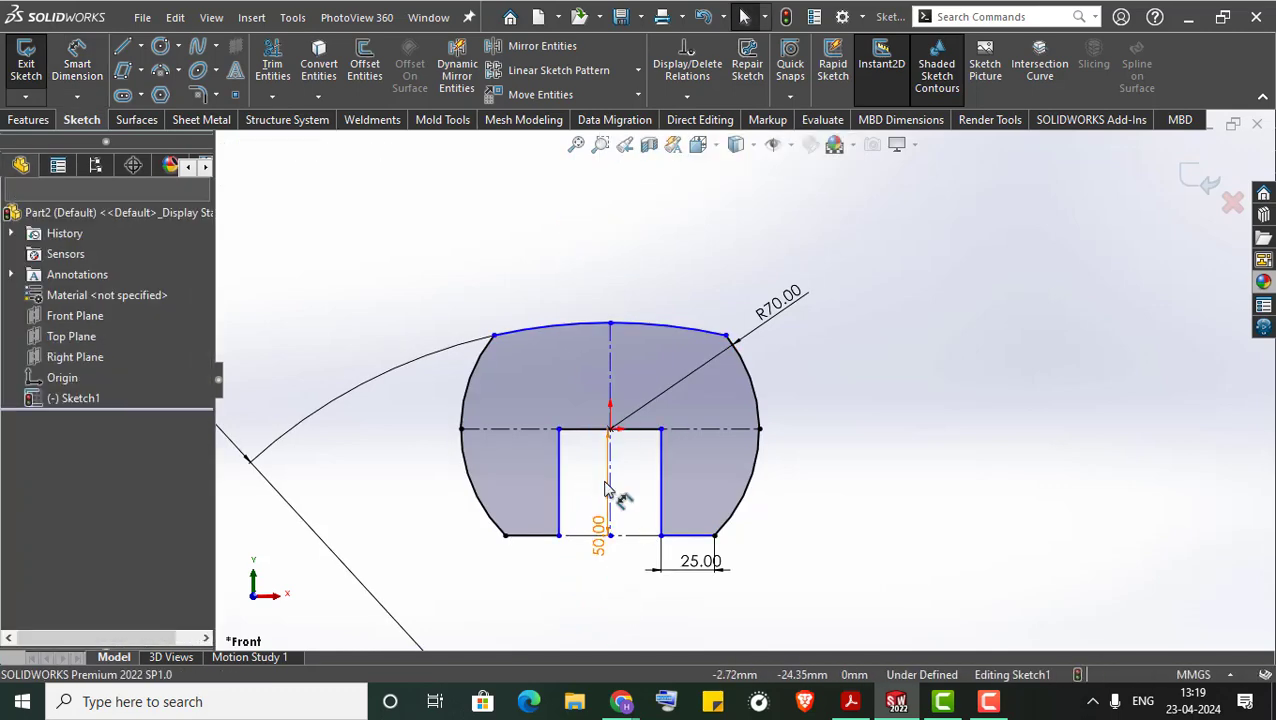
{"action": "left_click", "coordinate": [605, 490]}
{"action": "key", "text": "Delete"}
{"action": "scroll", "coordinate": [655, 460], "scroll_direction": "down", "scroll_amount": 3}
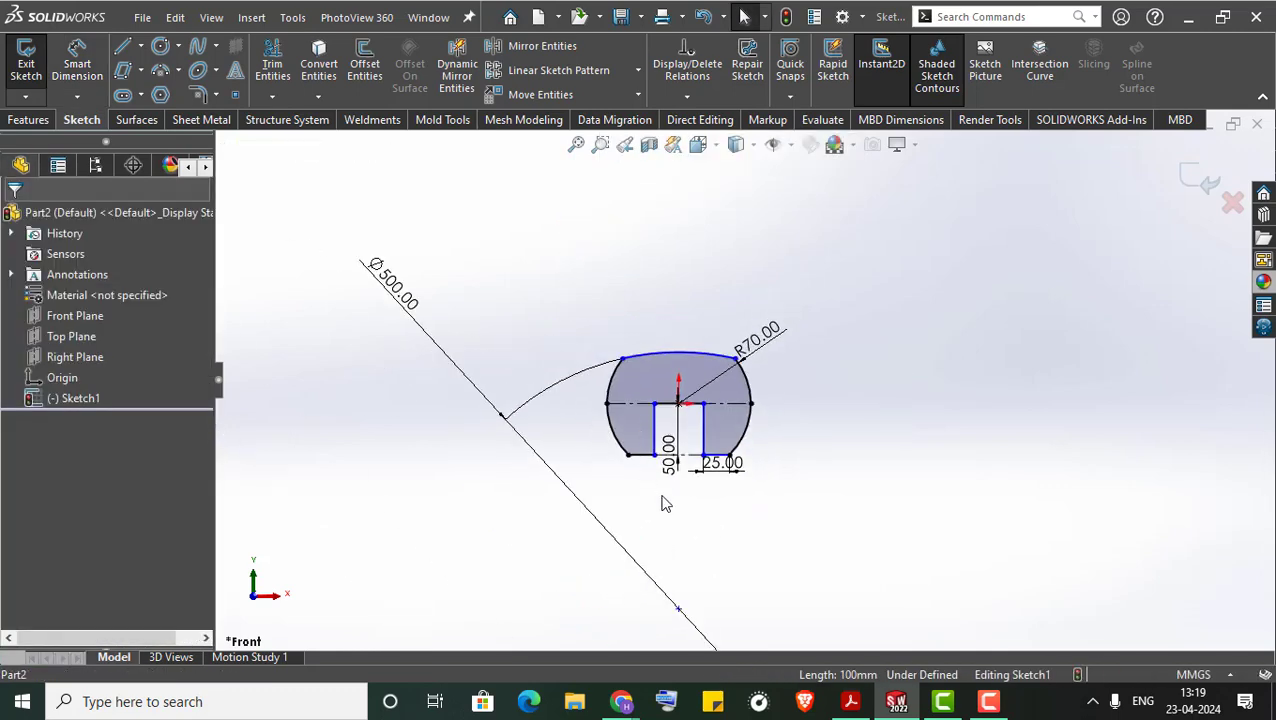
{"action": "scroll", "coordinate": [664, 520], "scroll_direction": "up", "scroll_amount": 2}
{"action": "scroll", "coordinate": [763, 456], "scroll_direction": "down", "scroll_amount": 2}
{"action": "scroll", "coordinate": [740, 335], "scroll_direction": "down", "scroll_amount": 2}
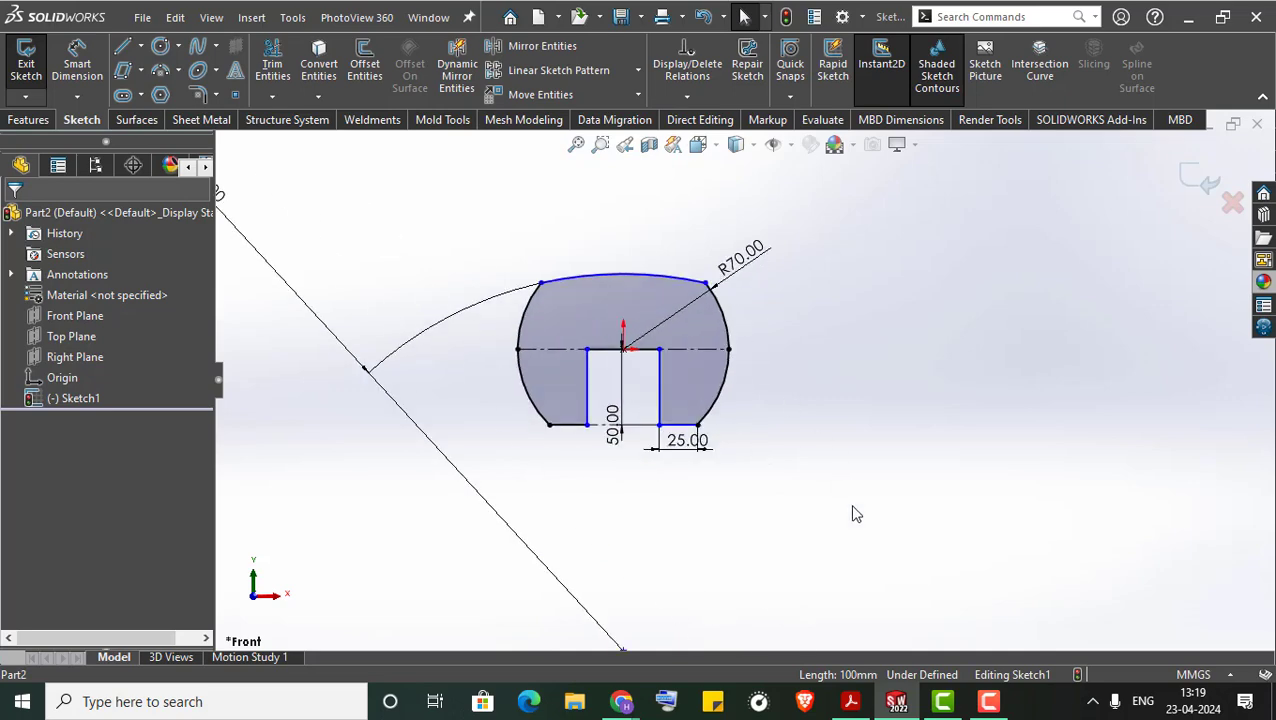
{"action": "left_click", "coordinate": [850, 703]}
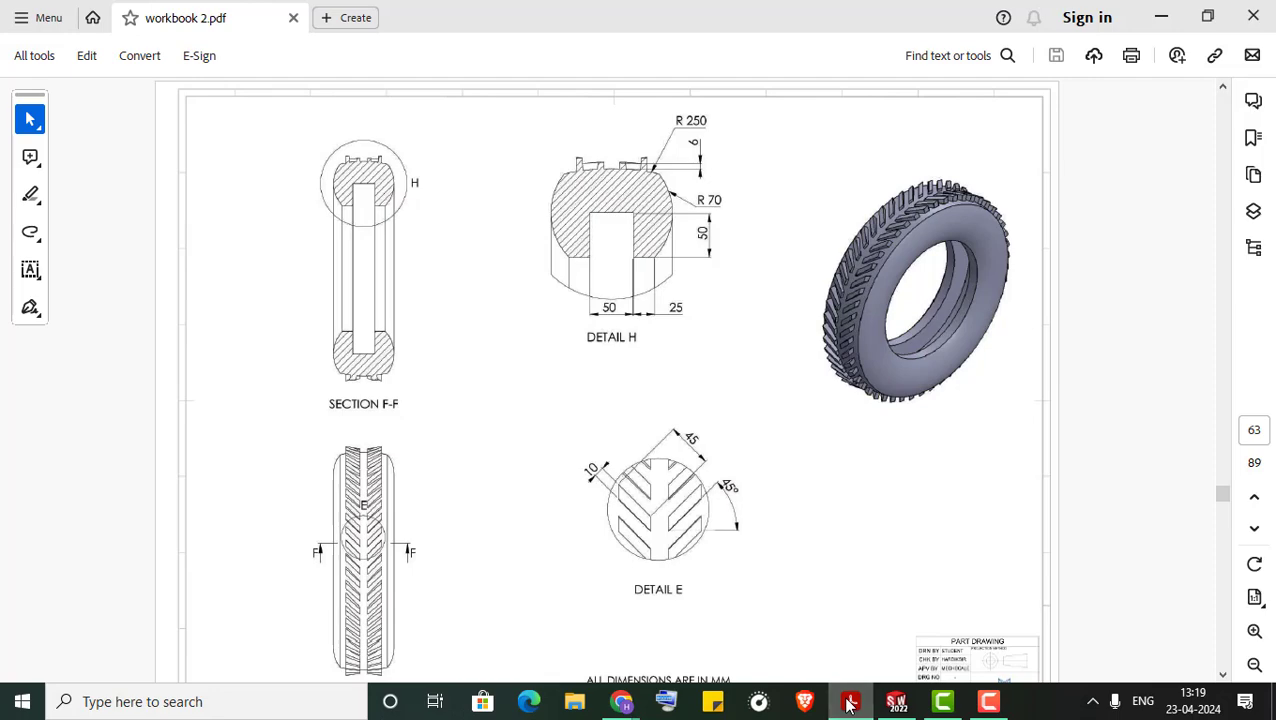
{"action": "left_click", "coordinate": [850, 703]}
{"action": "scroll", "coordinate": [780, 400], "scroll_direction": "down", "scroll_amount": 2}
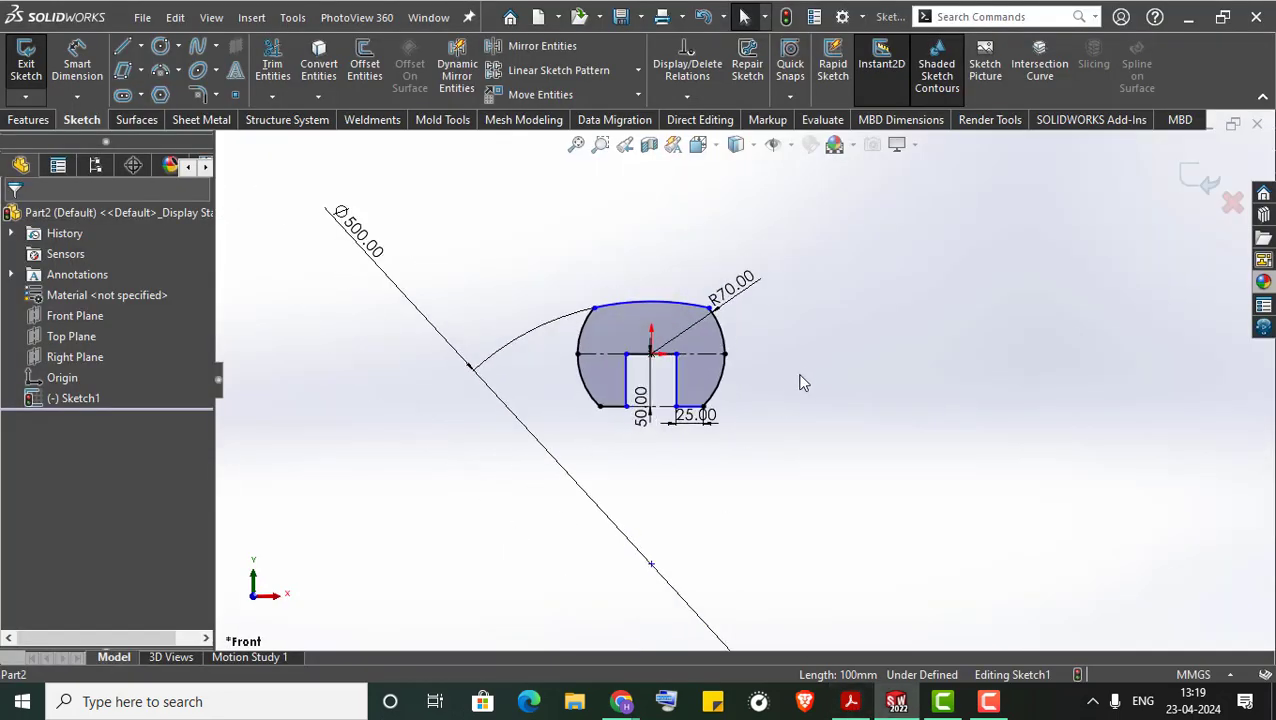
{"action": "scroll", "coordinate": [805, 385], "scroll_direction": "down", "scroll_amount": 2}
{"action": "scroll", "coordinate": [790, 390], "scroll_direction": "up", "scroll_amount": 4}
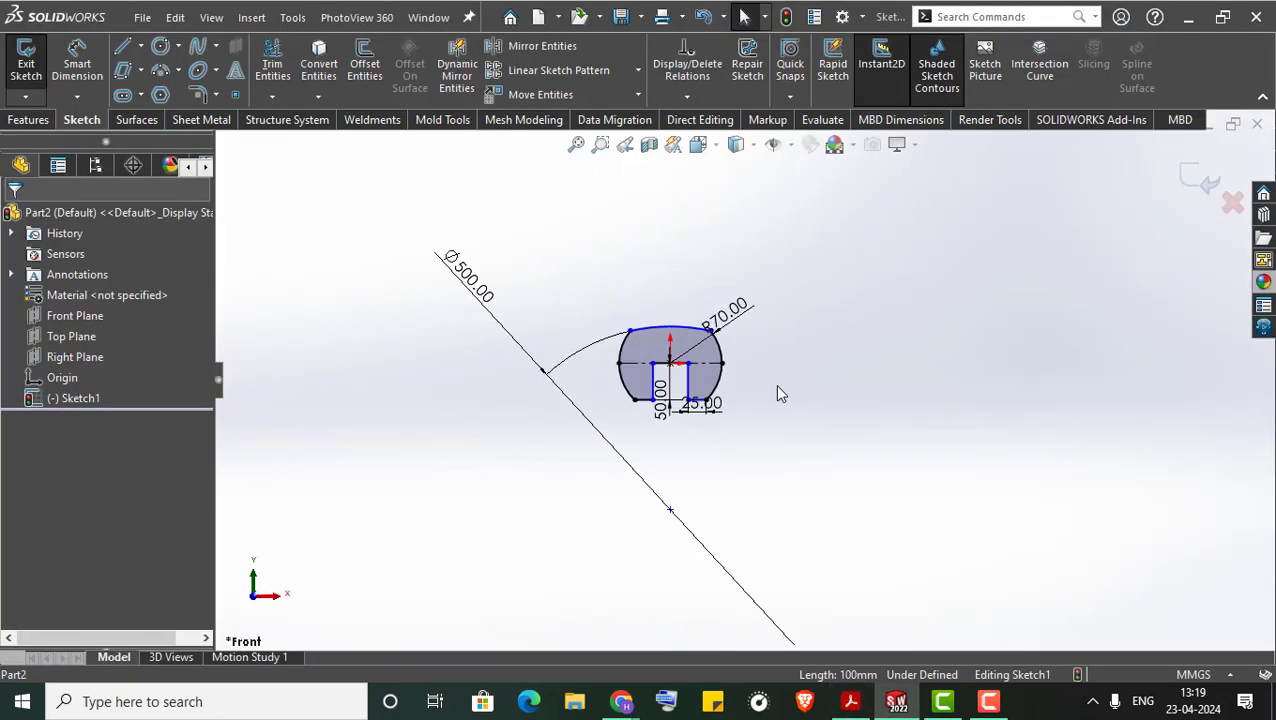
Draw a horizontal centerline below the profile and exit the sketch.
{"action": "left_click", "coordinate": [141, 47]}
{"action": "left_click", "coordinate": [151, 96]}
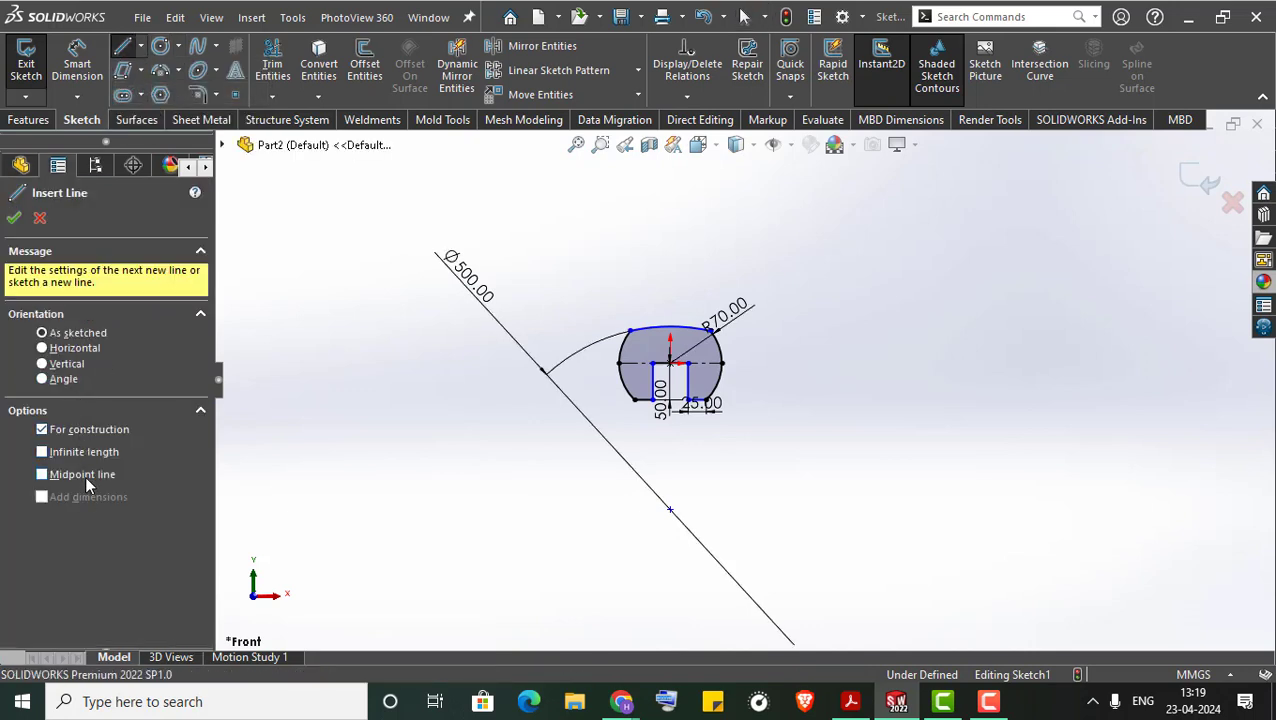
{"action": "left_click", "coordinate": [670, 510]}
{"action": "left_click", "coordinate": [795, 512]}
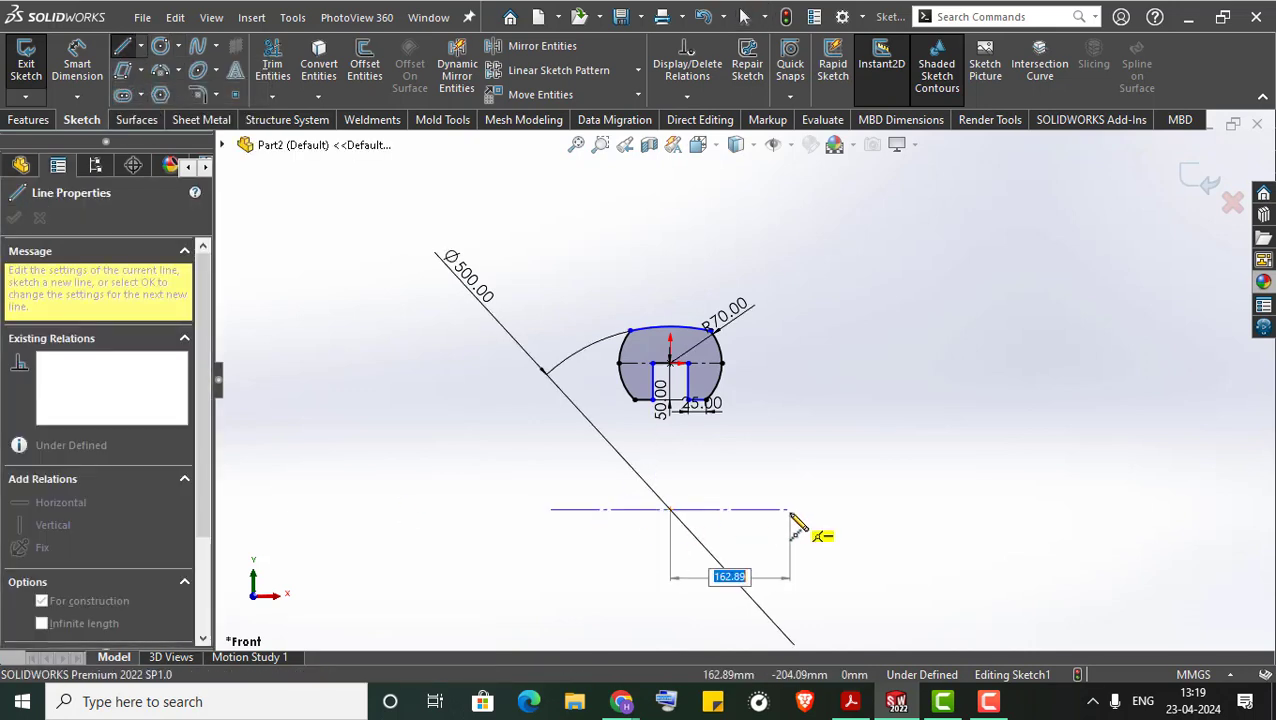
{"action": "key", "text": "Escape"}
{"action": "left_click", "coordinate": [727, 510]}
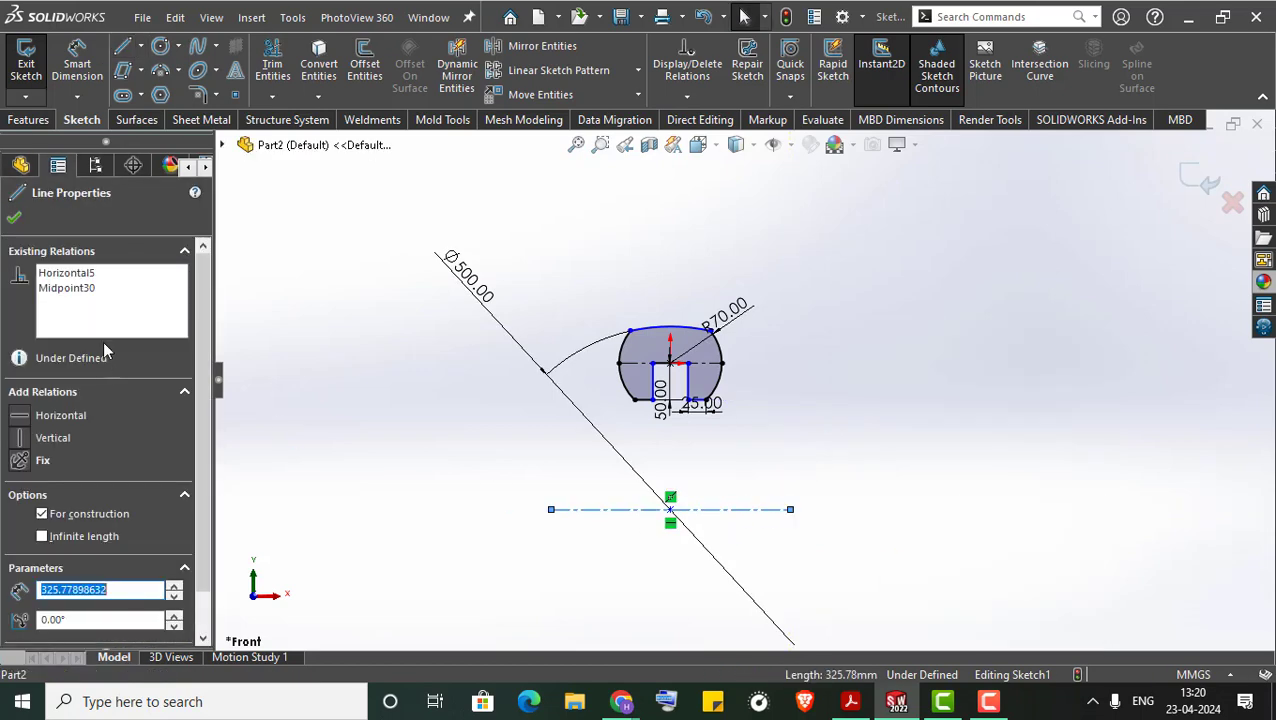
{"action": "left_click", "coordinate": [775, 314]}
{"action": "left_click", "coordinate": [1200, 180]}
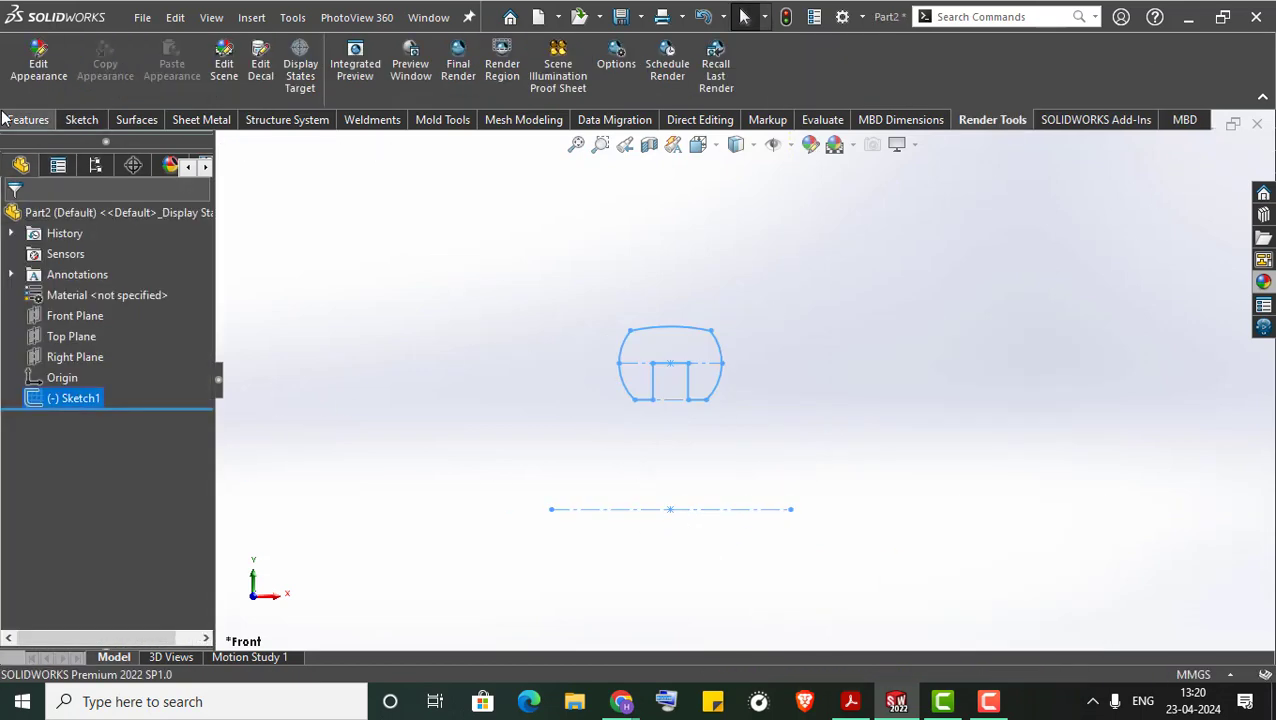
Revolve the profile 360° around the horizontal centerline to form the tire body.
{"action": "left_click", "coordinate": [20, 119]}
{"action": "left_click", "coordinate": [105, 66]}
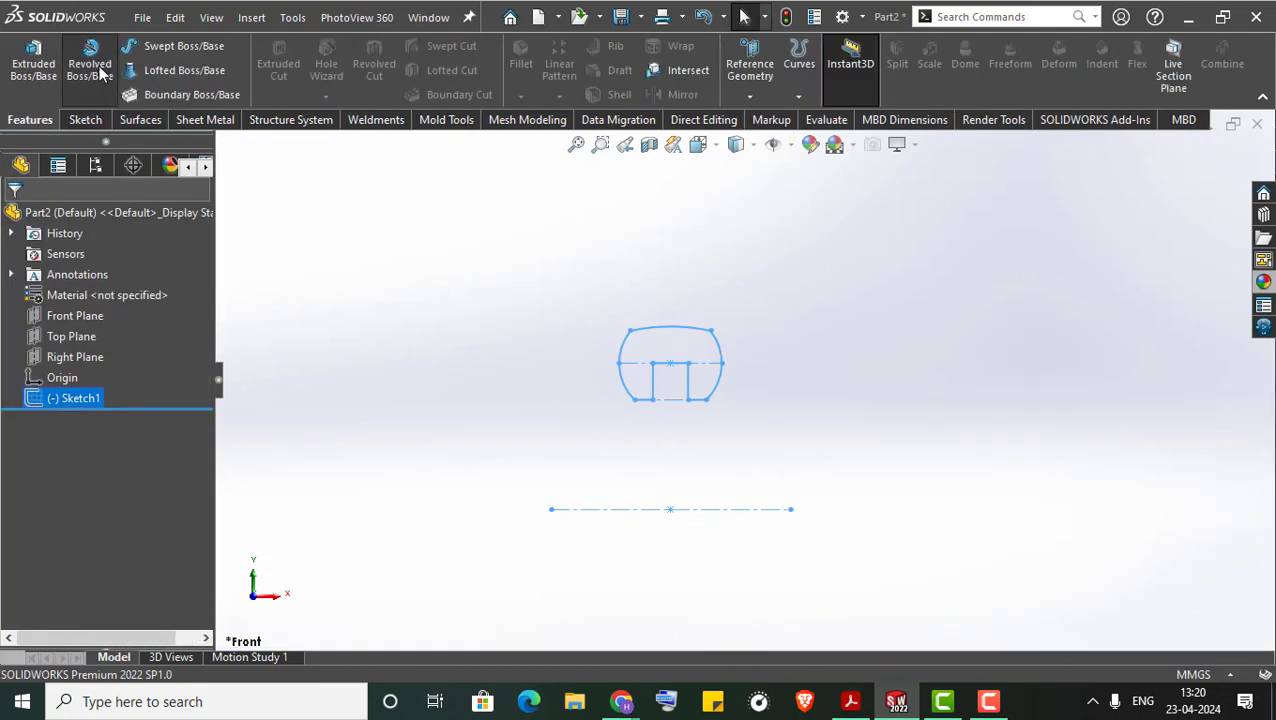
{"action": "left_click", "coordinate": [605, 512]}
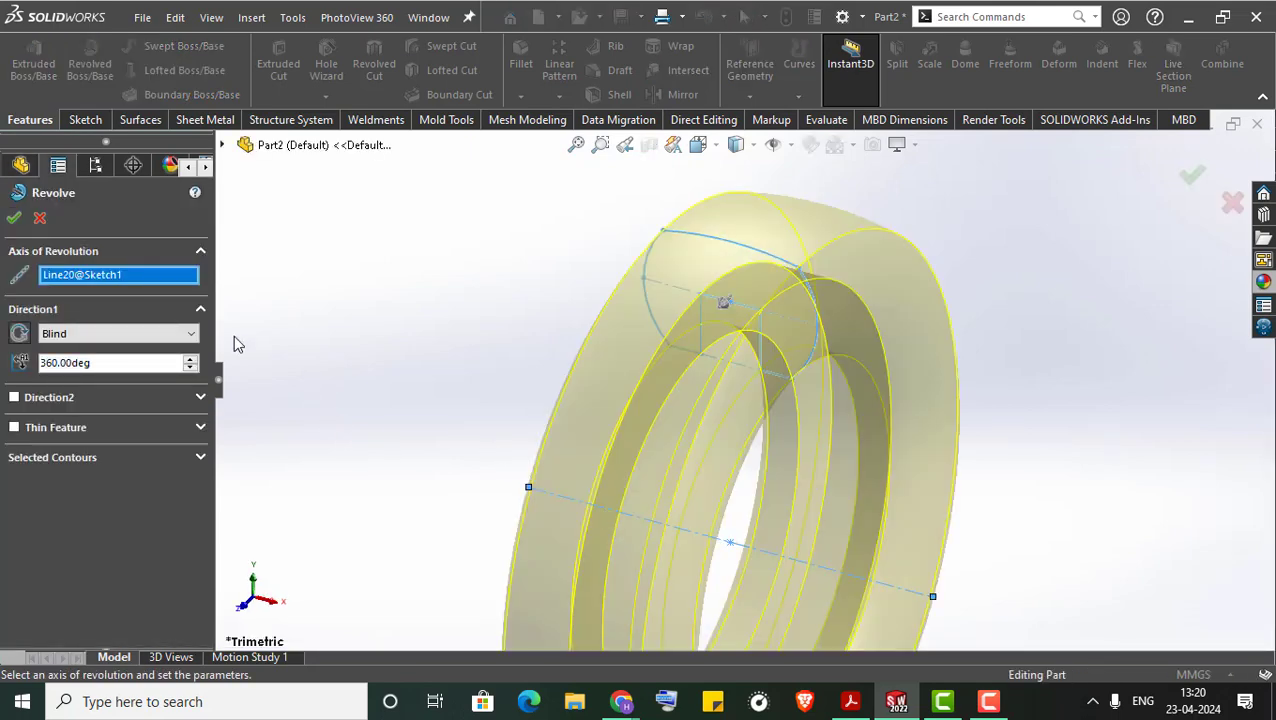
{"action": "left_click", "coordinate": [14, 217]}
{"action": "scroll", "coordinate": [433, 419], "scroll_direction": "down", "scroll_amount": 2}
{"action": "scroll", "coordinate": [521, 342], "scroll_direction": "down", "scroll_amount": 2}
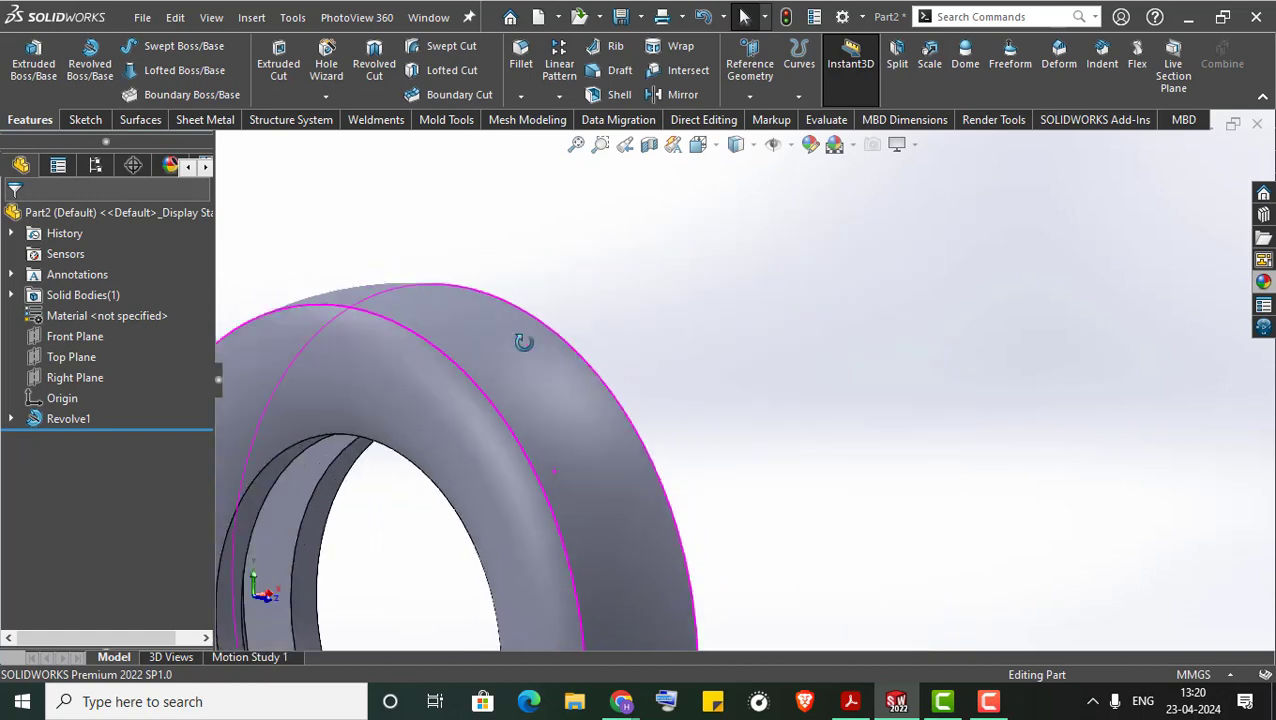
{"action": "scroll", "coordinate": [588, 368], "scroll_direction": "up", "scroll_amount": 6}
{"action": "middle_click_drag", "start_coordinate": [588, 368], "coordinate": [607, 447]}
{"action": "scroll", "coordinate": [607, 447], "scroll_direction": "up", "scroll_amount": 3}
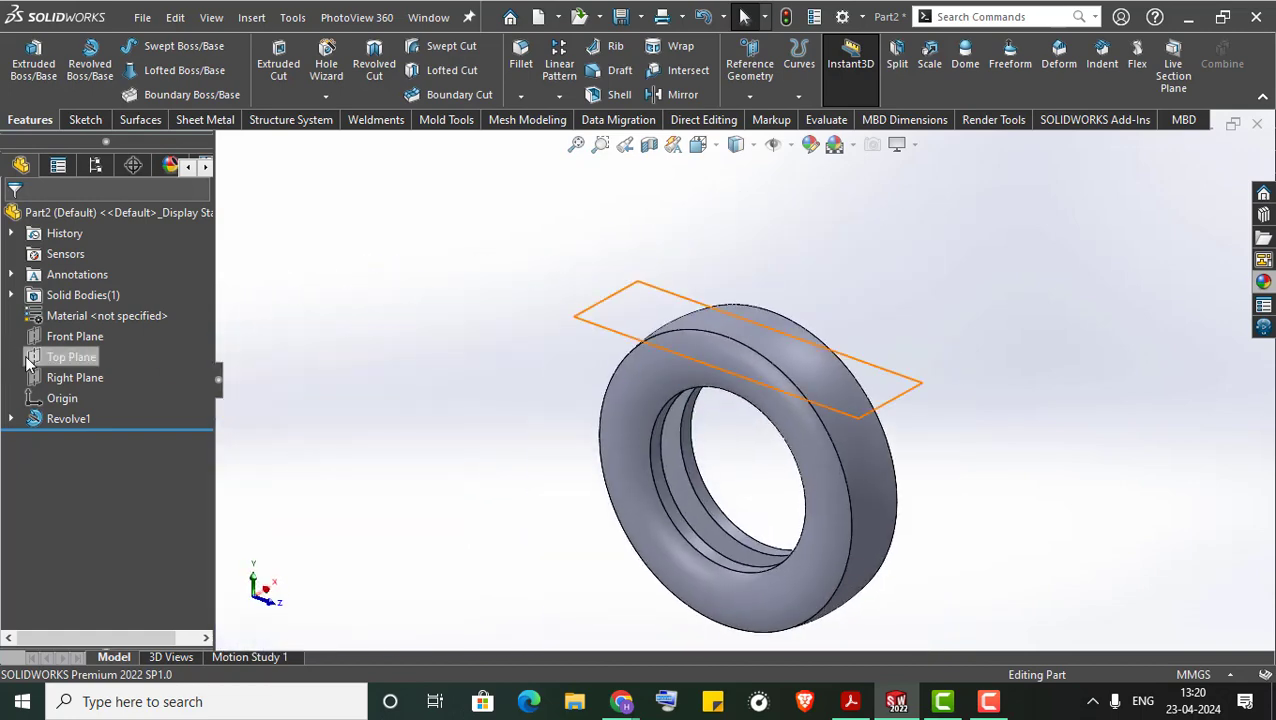
Create Plane1 from the Top Plane, tangent to the tire's tread face.
{"action": "left_click", "coordinate": [60, 357]}
{"action": "middle_click_drag", "start_coordinate": [481, 367], "coordinate": [490, 370]}
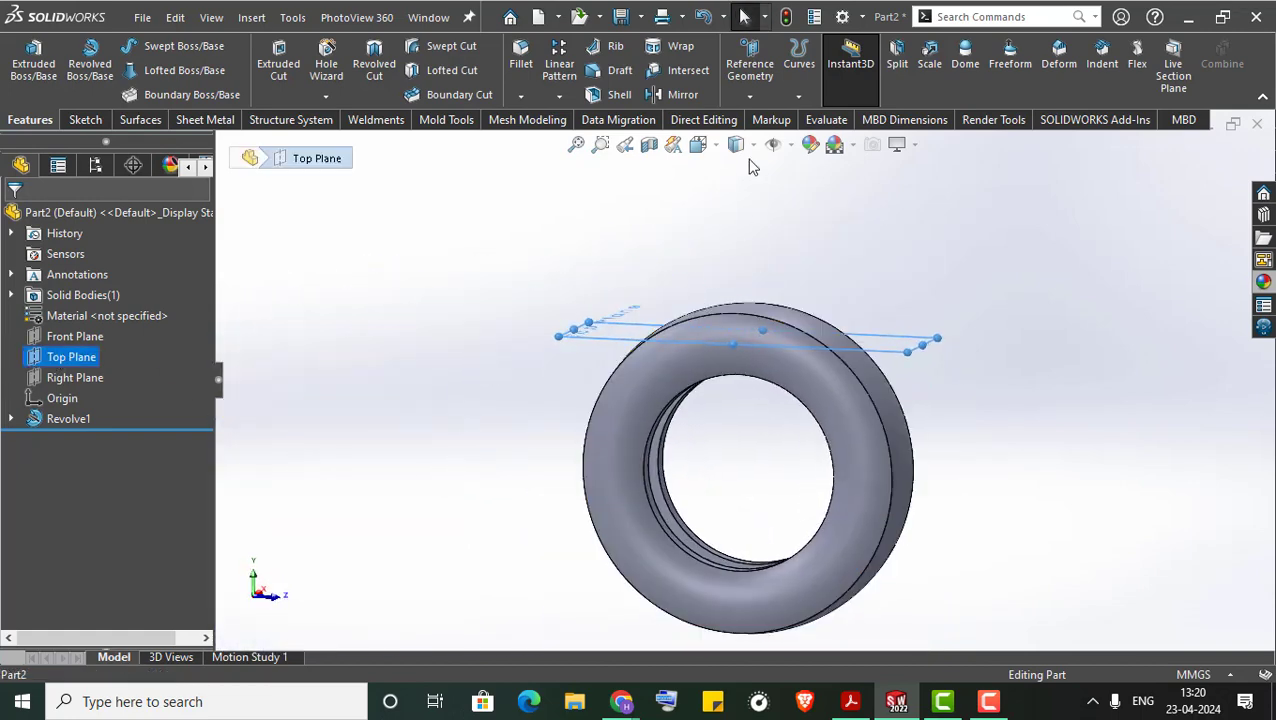
{"action": "left_click", "coordinate": [748, 97]}
{"action": "left_click", "coordinate": [770, 120]}
{"action": "scroll", "coordinate": [601, 270], "scroll_direction": "up", "scroll_amount": 2}
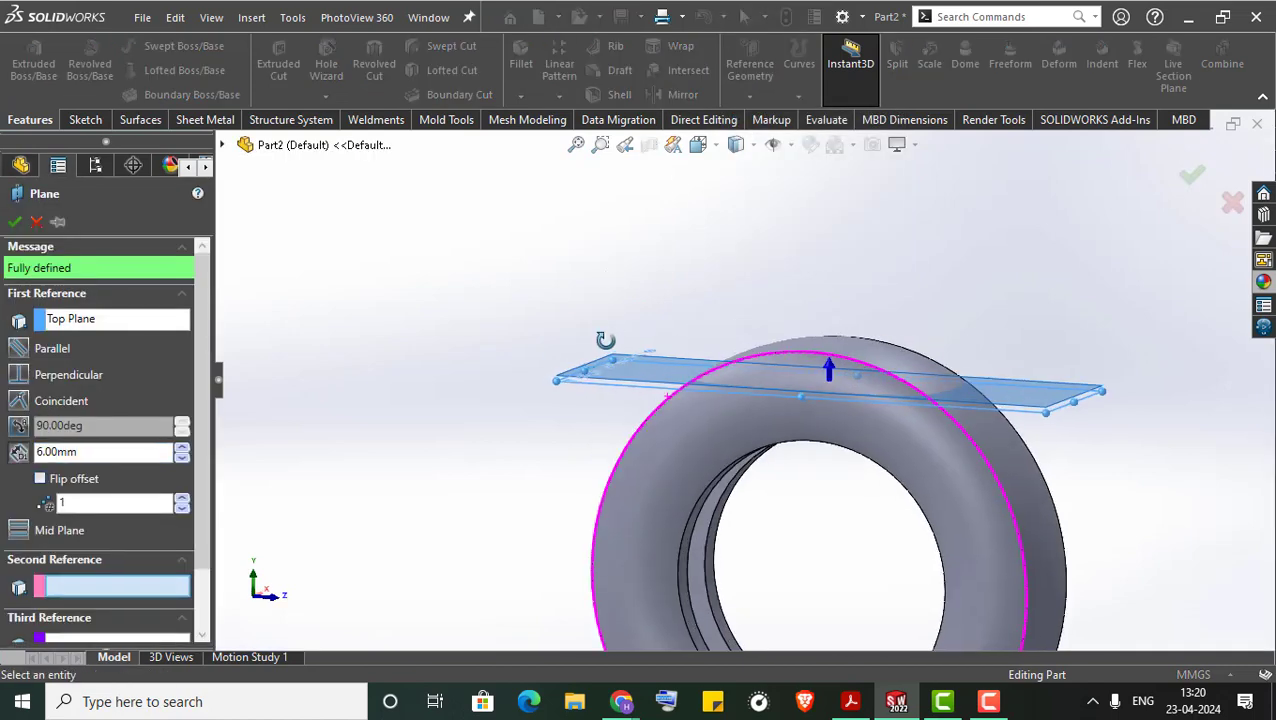
{"action": "middle_click_drag", "start_coordinate": [604, 259], "coordinate": [643, 348]}
{"action": "scroll", "coordinate": [643, 348], "scroll_direction": "down", "scroll_amount": 2}
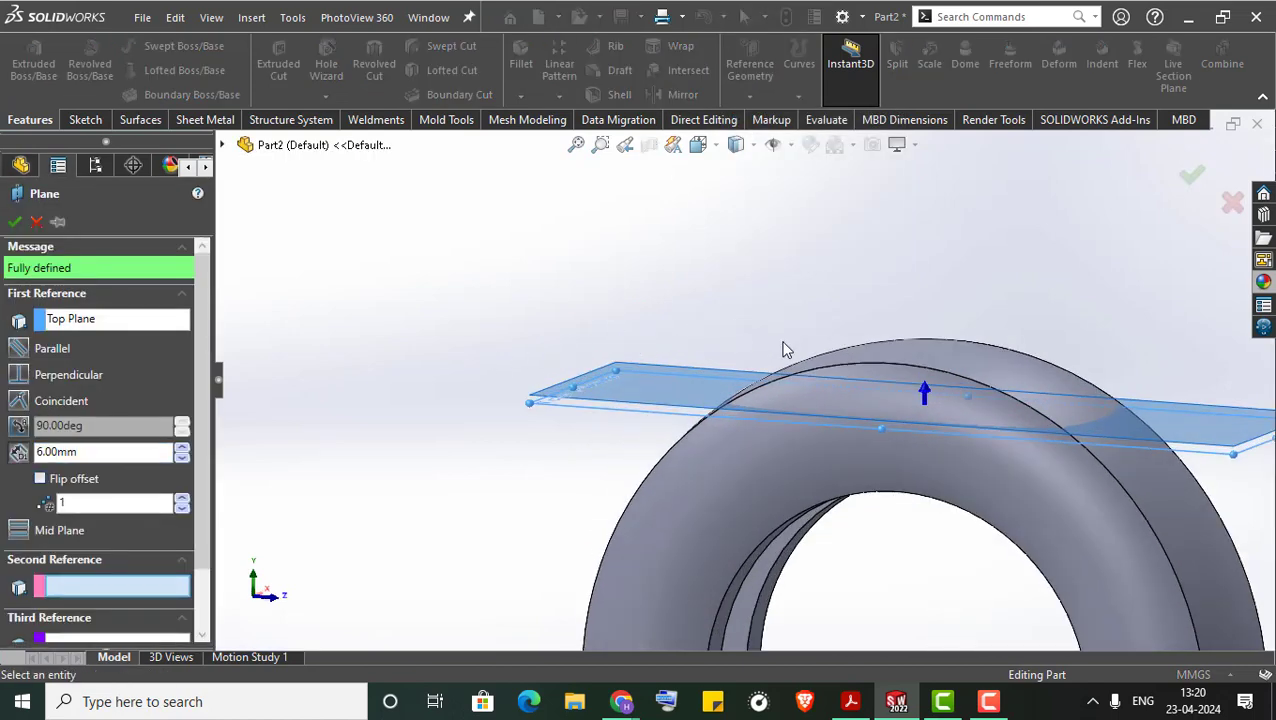
{"action": "left_click", "coordinate": [910, 357]}
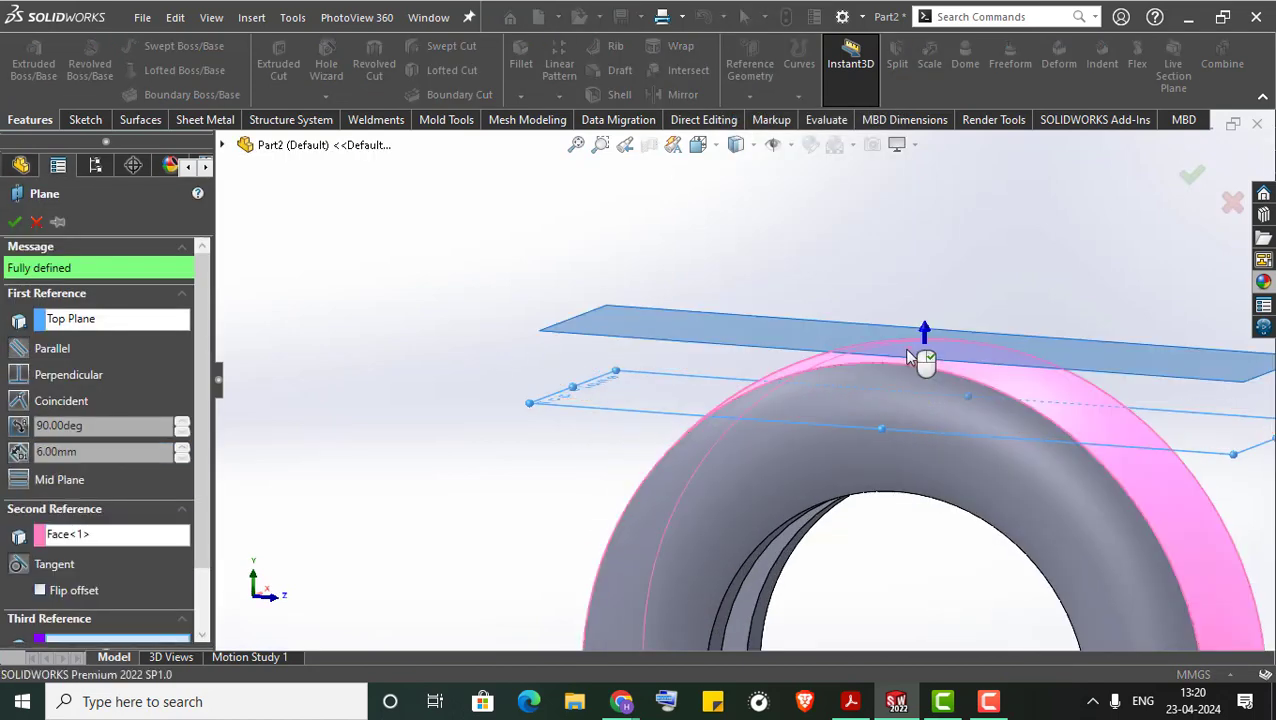
{"action": "left_click", "coordinate": [14, 222]}
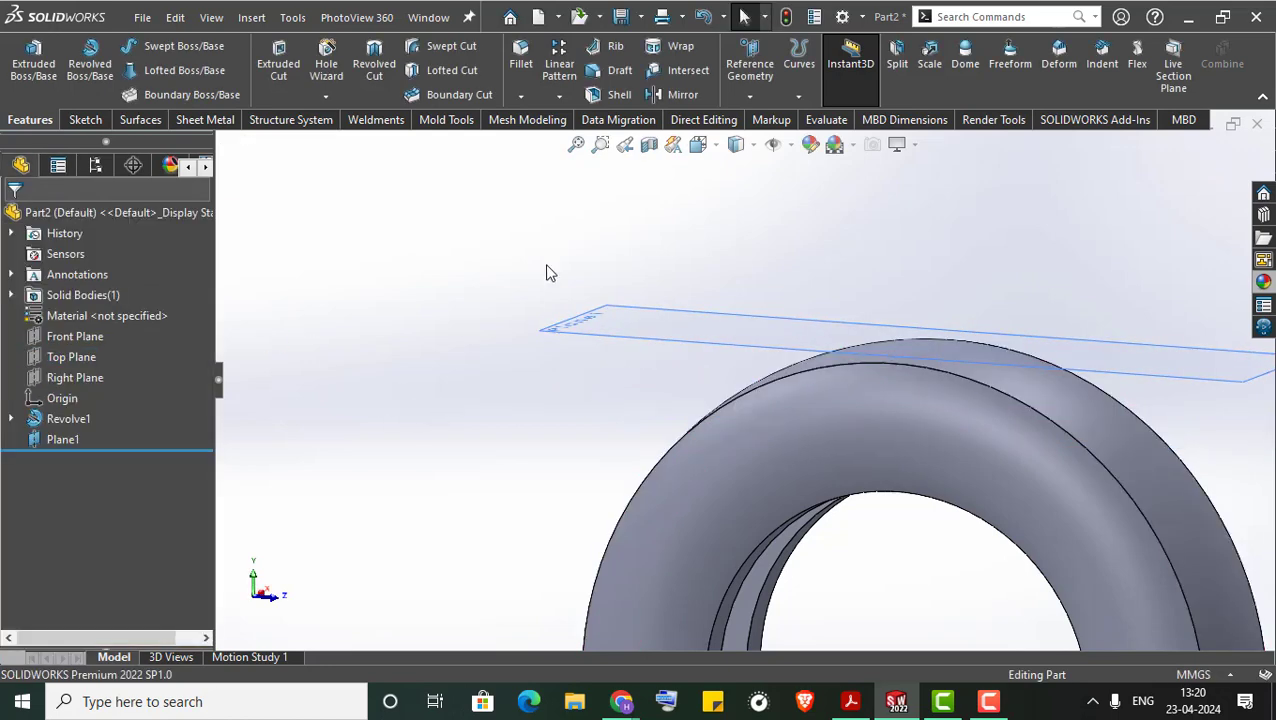
Add Plane2 offset 6 mm from Plane1.
{"action": "left_click", "coordinate": [749, 96]}
{"action": "left_click", "coordinate": [762, 119]}
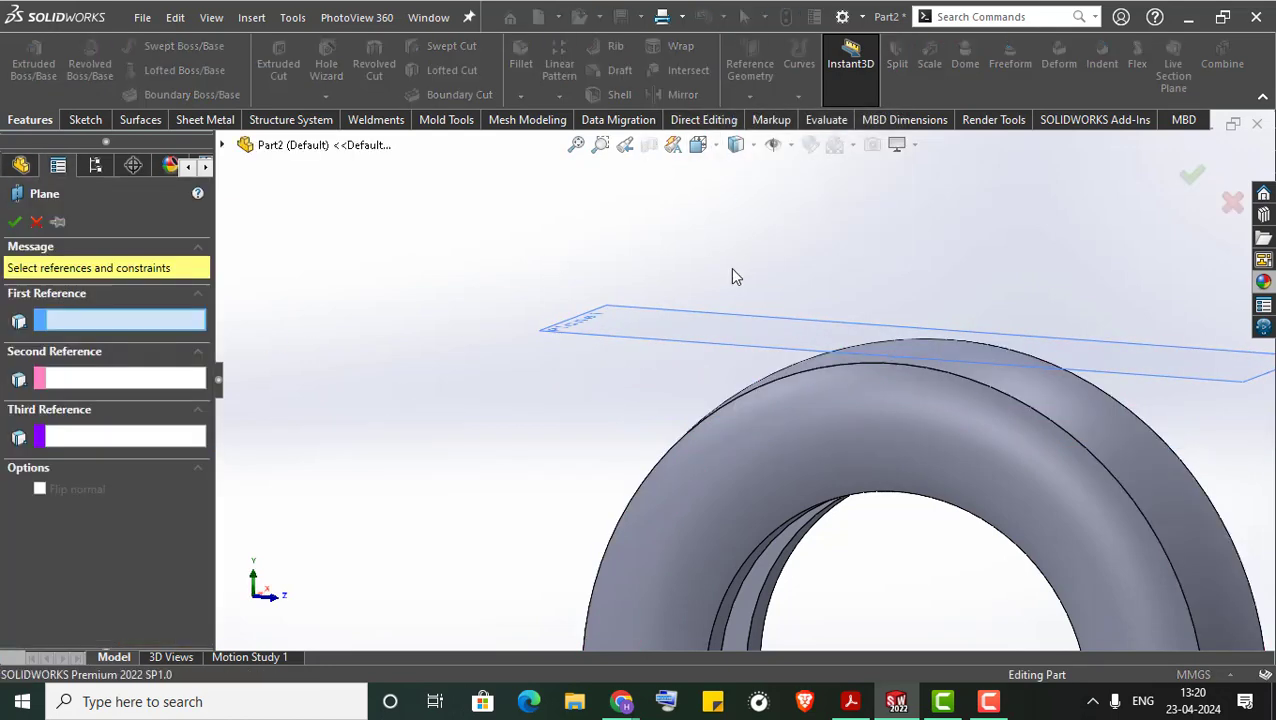
{"action": "scroll", "coordinate": [735, 278], "scroll_direction": "down", "scroll_amount": 2}
{"action": "mouse_move", "coordinate": [735, 280]}
{"action": "middle_mouse_down"}
{"action": "mouse_move", "coordinate": [735, 242]}
{"action": "mouse_move", "coordinate": [676, 324]}
{"action": "middle_mouse_up"}
{"action": "left_click", "coordinate": [661, 371]}
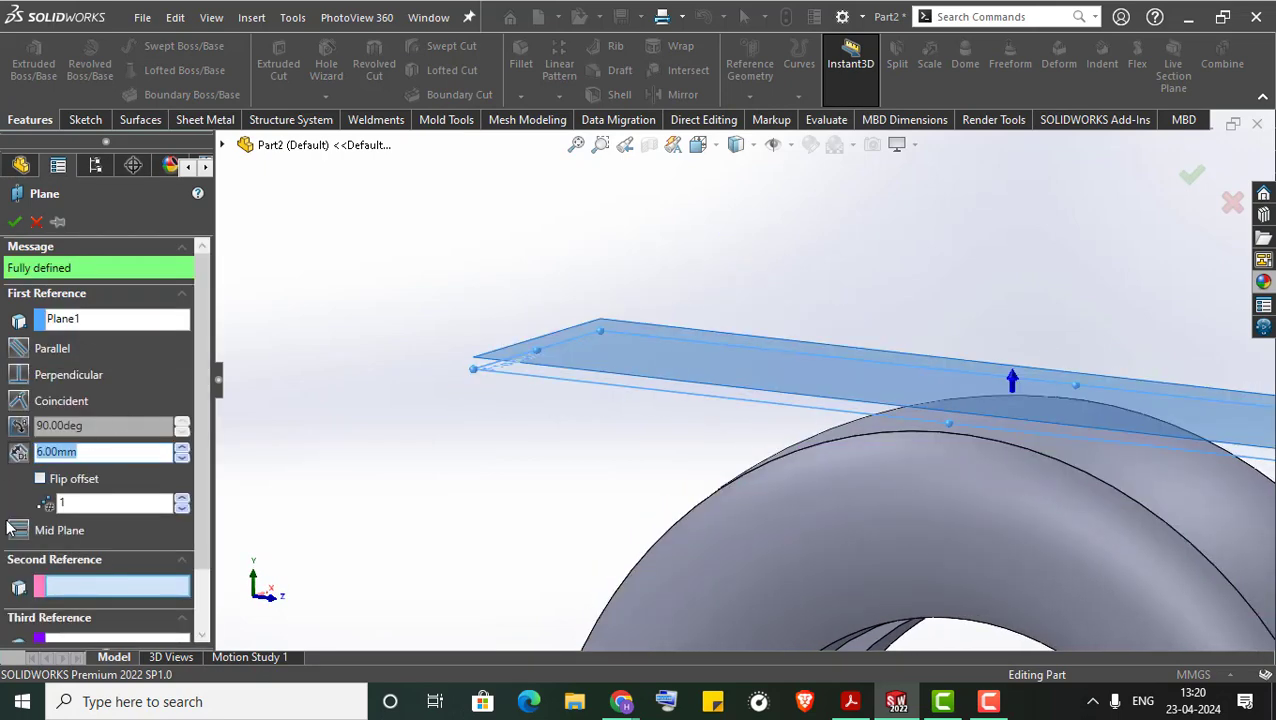
{"action": "left_click", "coordinate": [14, 221]}
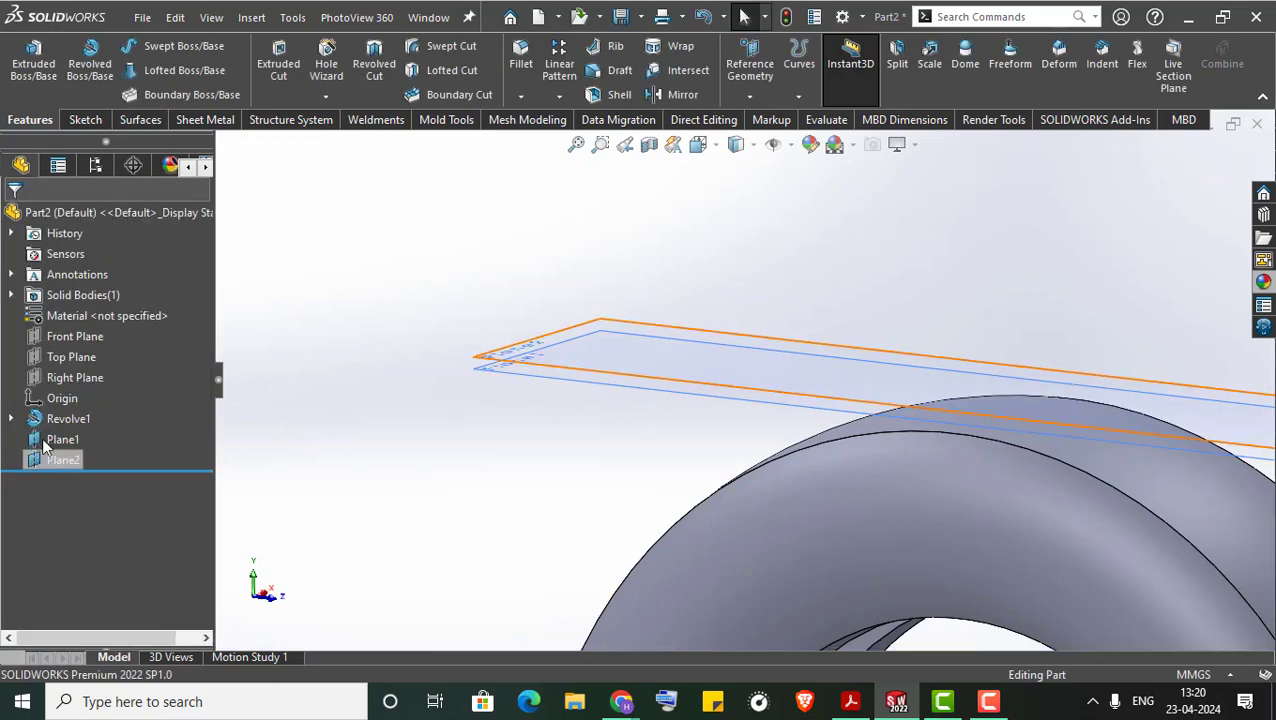
Hide Plane1 and Plane2 in the view.
{"action": "right_click", "coordinate": [47, 444]}
{"action": "left_click", "coordinate": [88, 272]}
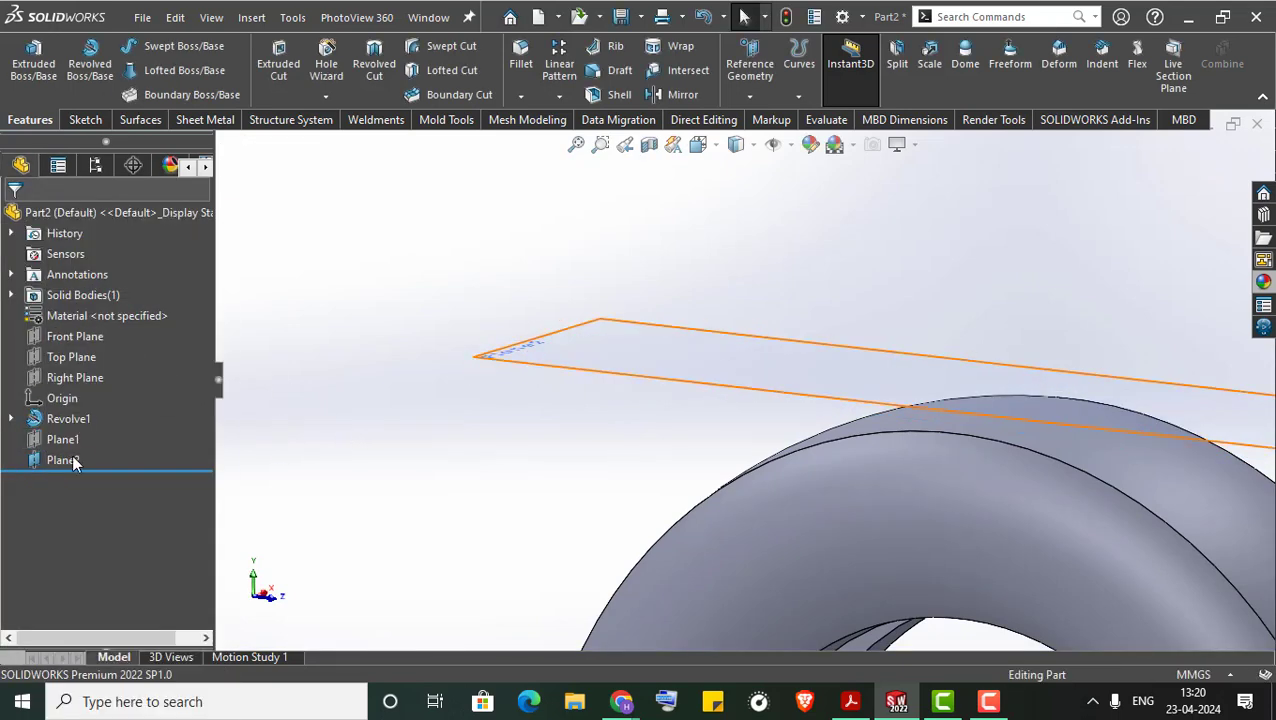
{"action": "left_click", "coordinate": [62, 460]}
{"action": "right_click", "coordinate": [62, 460]}
{"action": "left_click", "coordinate": [88, 270]}
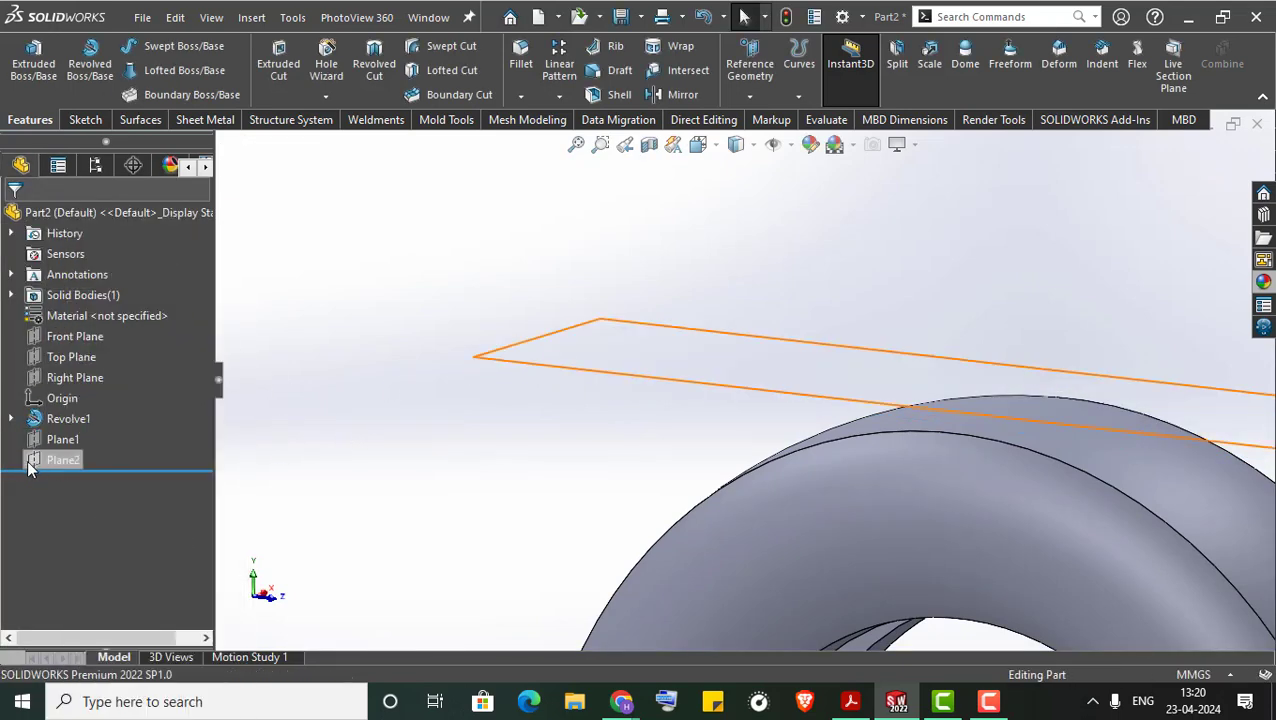
Start a Wrap feature and choose Plane2 as its sketch plane.
{"action": "left_click", "coordinate": [672, 46]}
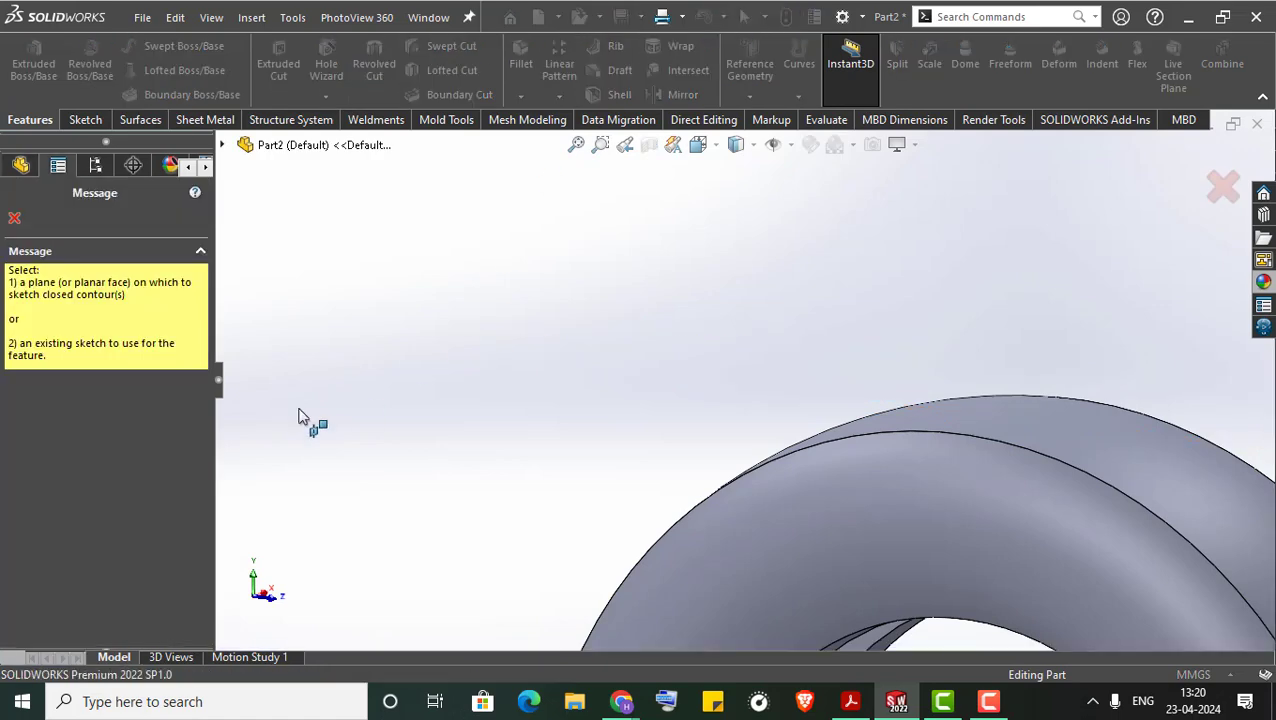
{"action": "left_click", "coordinate": [226, 148]}
{"action": "left_click", "coordinate": [299, 393]}
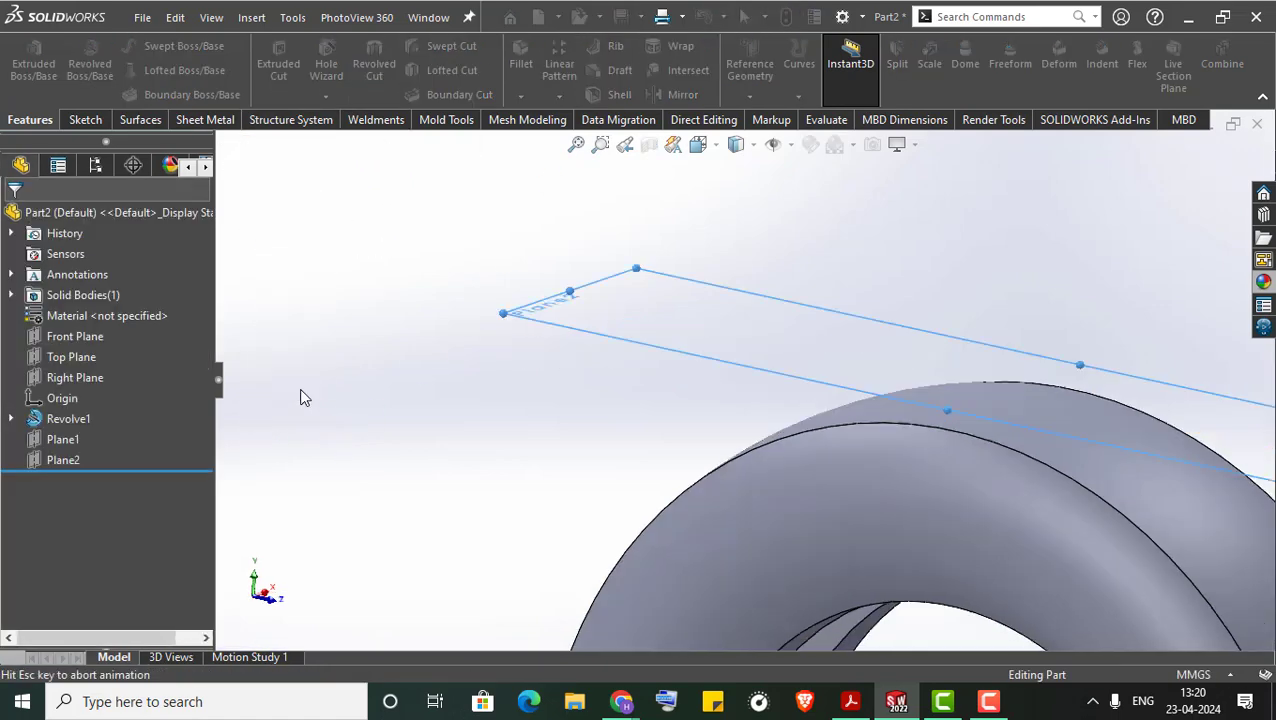
{"action": "scroll", "coordinate": [820, 325], "scroll_direction": "down", "scroll_amount": 5}
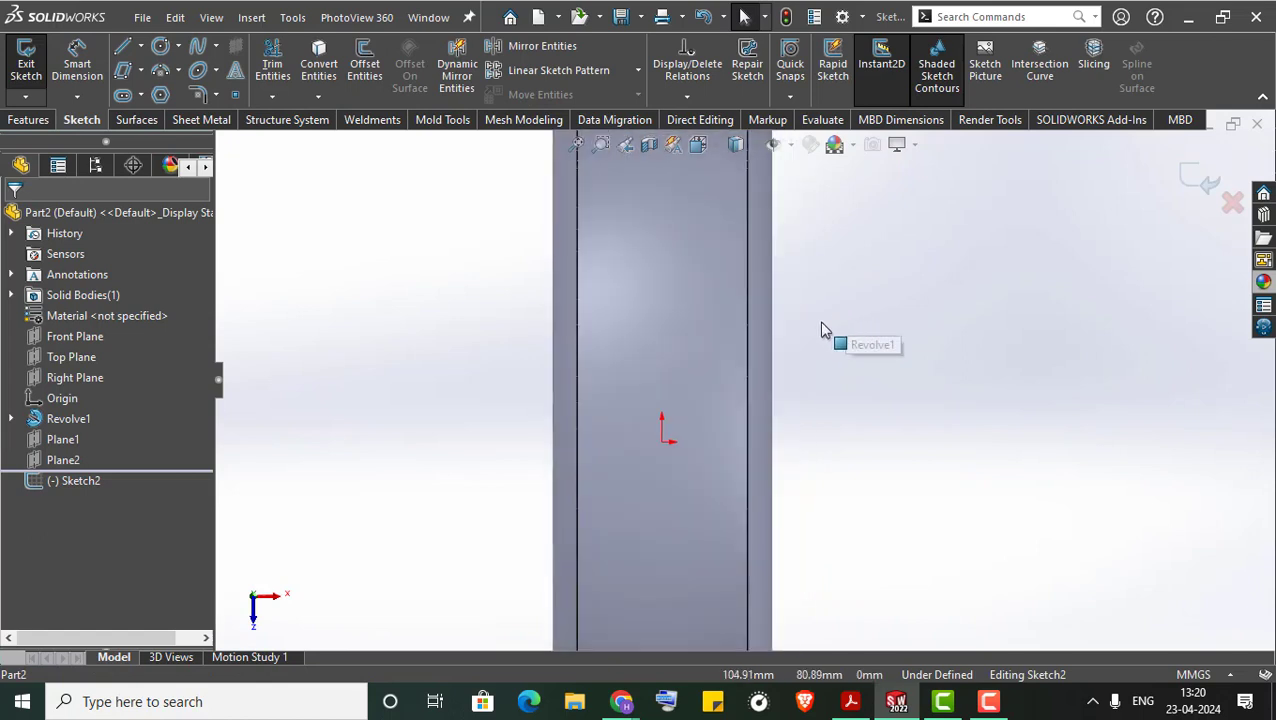
Sketch a narrow slanted parallelogram as the tread block on Plane2.
{"action": "left_click", "coordinate": [125, 72]}
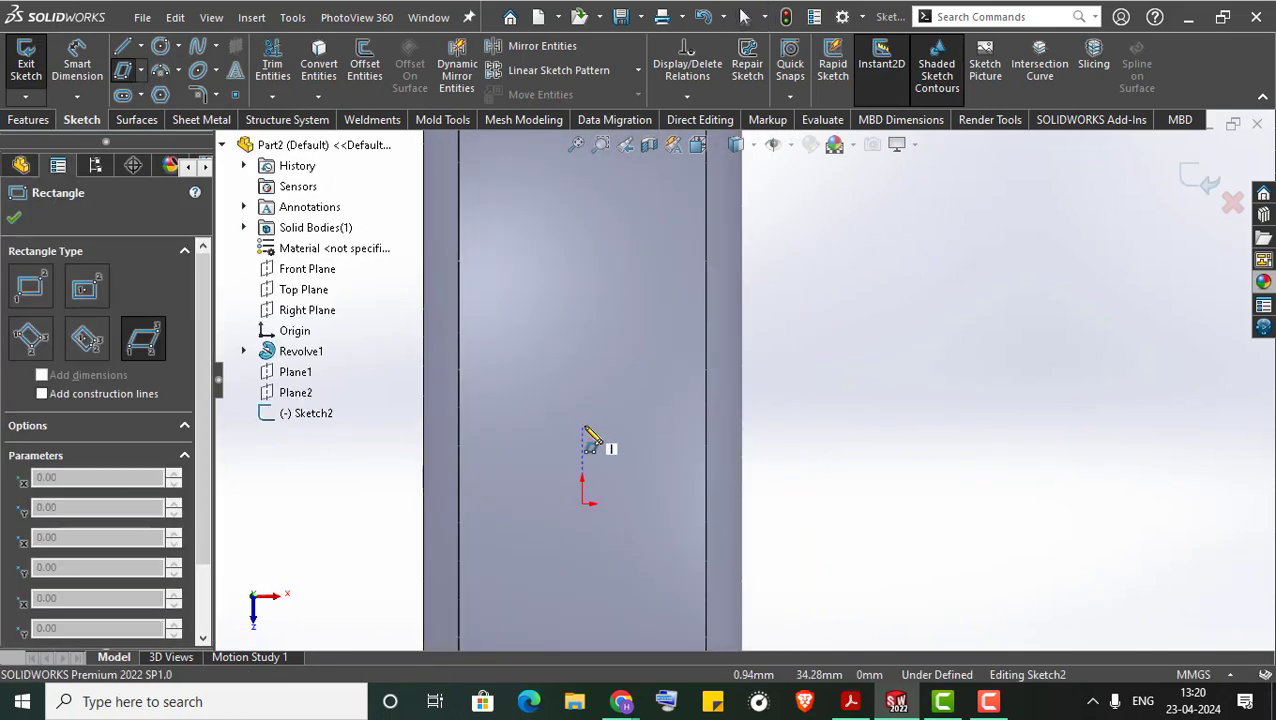
{"action": "left_click", "coordinate": [622, 489]}
{"action": "left_click", "coordinate": [688, 410]}
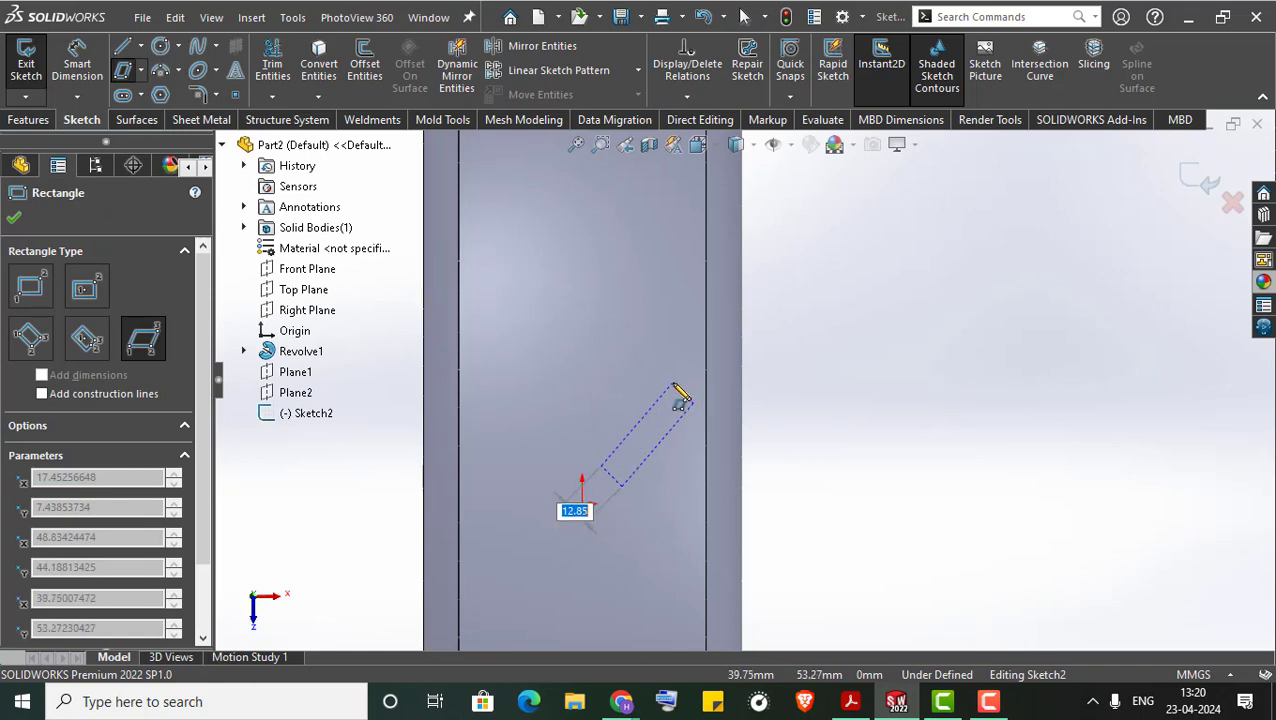
{"action": "left_click", "coordinate": [674, 386]}
{"action": "right_click", "coordinate": [345, 515]}
{"action": "left_click", "coordinate": [366, 521]}
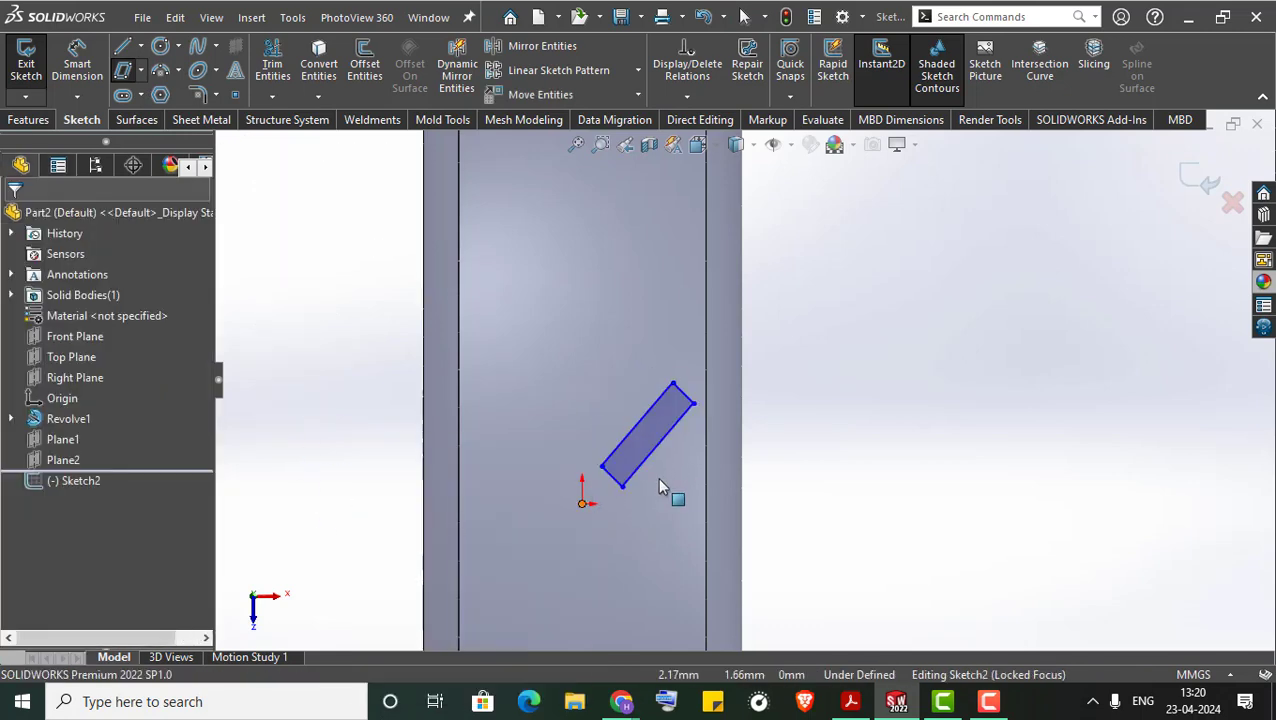
{"action": "scroll", "coordinate": [657, 477], "scroll_direction": "down", "scroll_amount": 3}
Dimension the block's lower long edge at 45° from horizontal.
{"action": "left_click", "coordinate": [80, 80]}
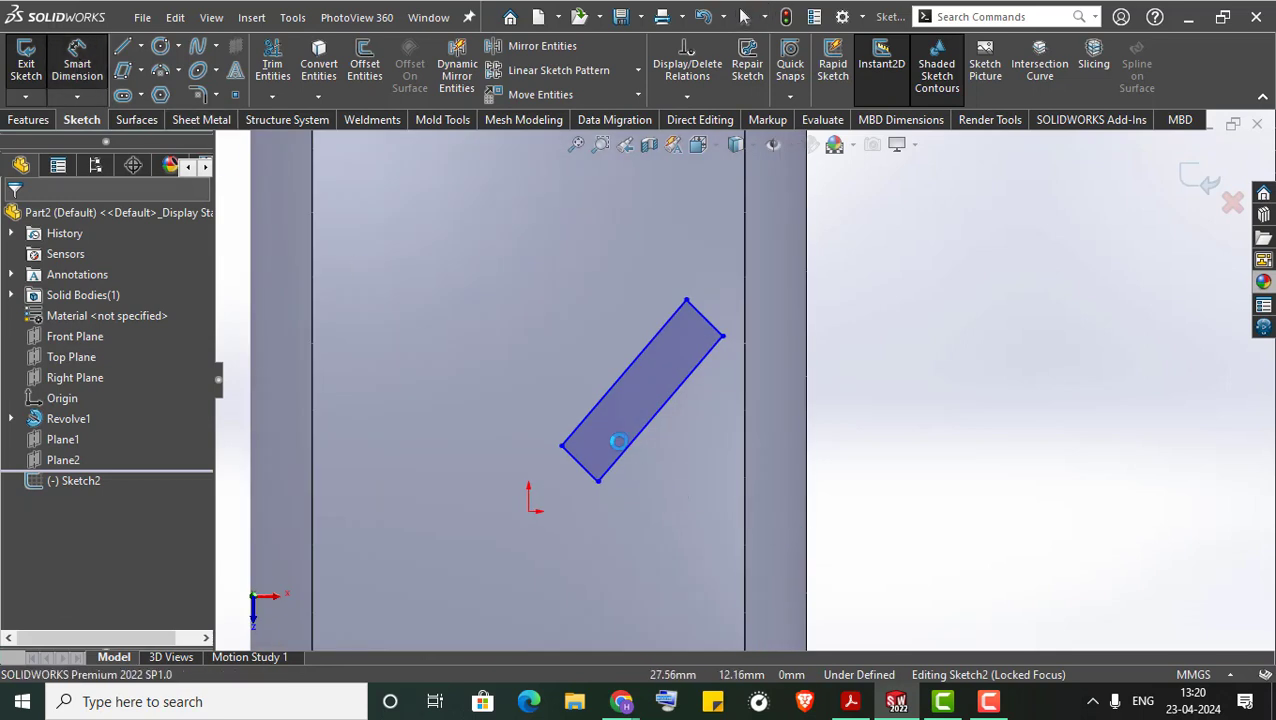
{"action": "left_click", "coordinate": [634, 453]}
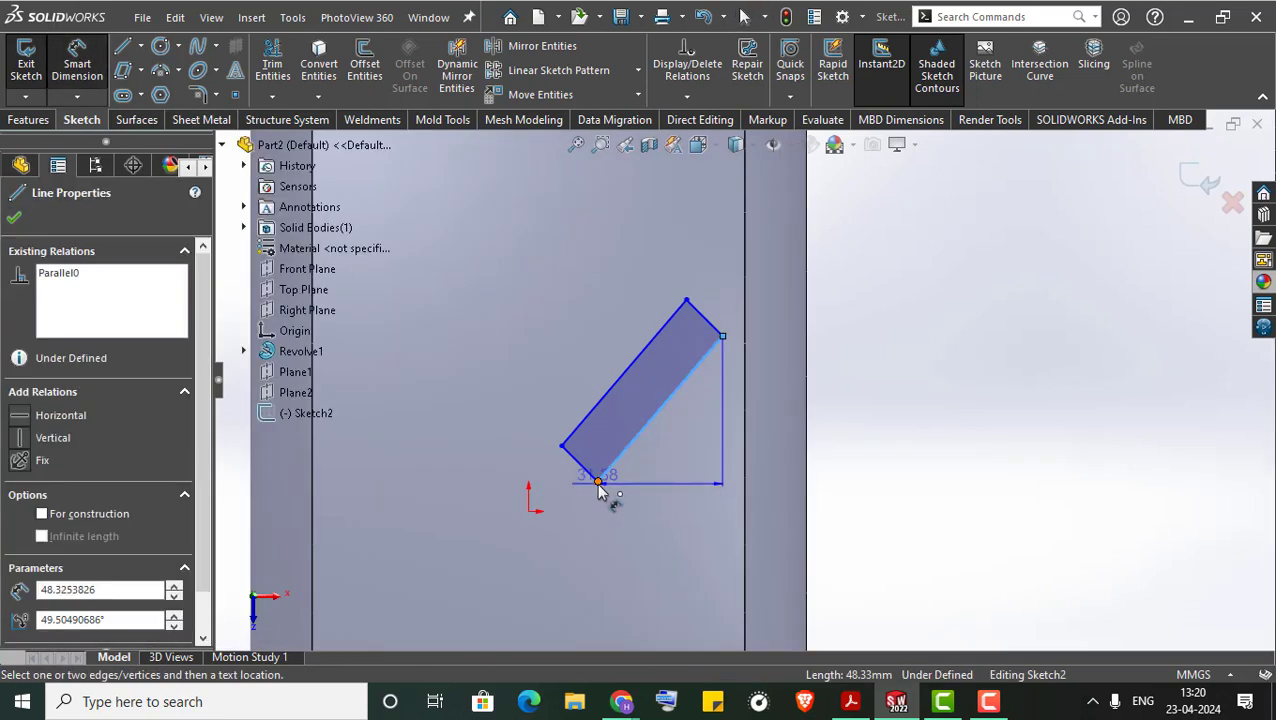
{"action": "left_click", "coordinate": [598, 485]}
{"action": "left_click", "coordinate": [638, 488]}
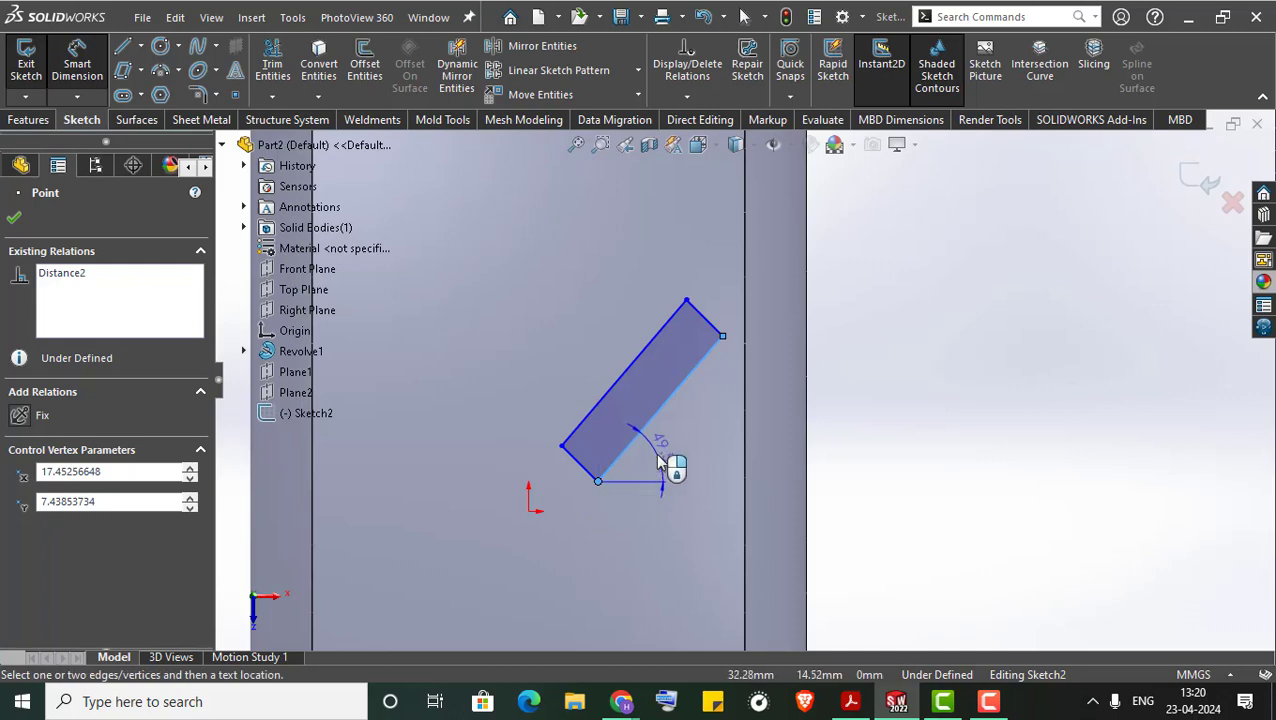
{"action": "left_click", "coordinate": [661, 456]}
{"action": "type", "text": "45"}
{"action": "key", "text": "Return"}
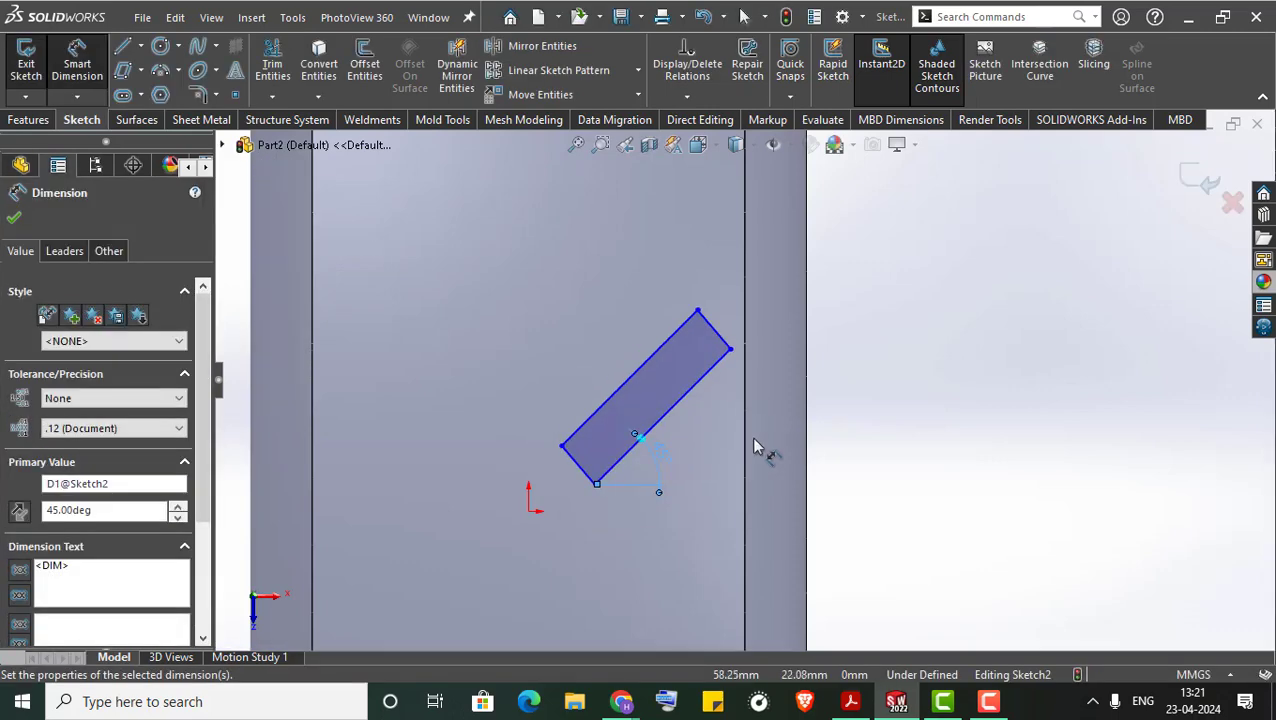
Set the block width to 10 mm and check it against workbook 2.pdf.
{"action": "left_click", "coordinate": [680, 347]}
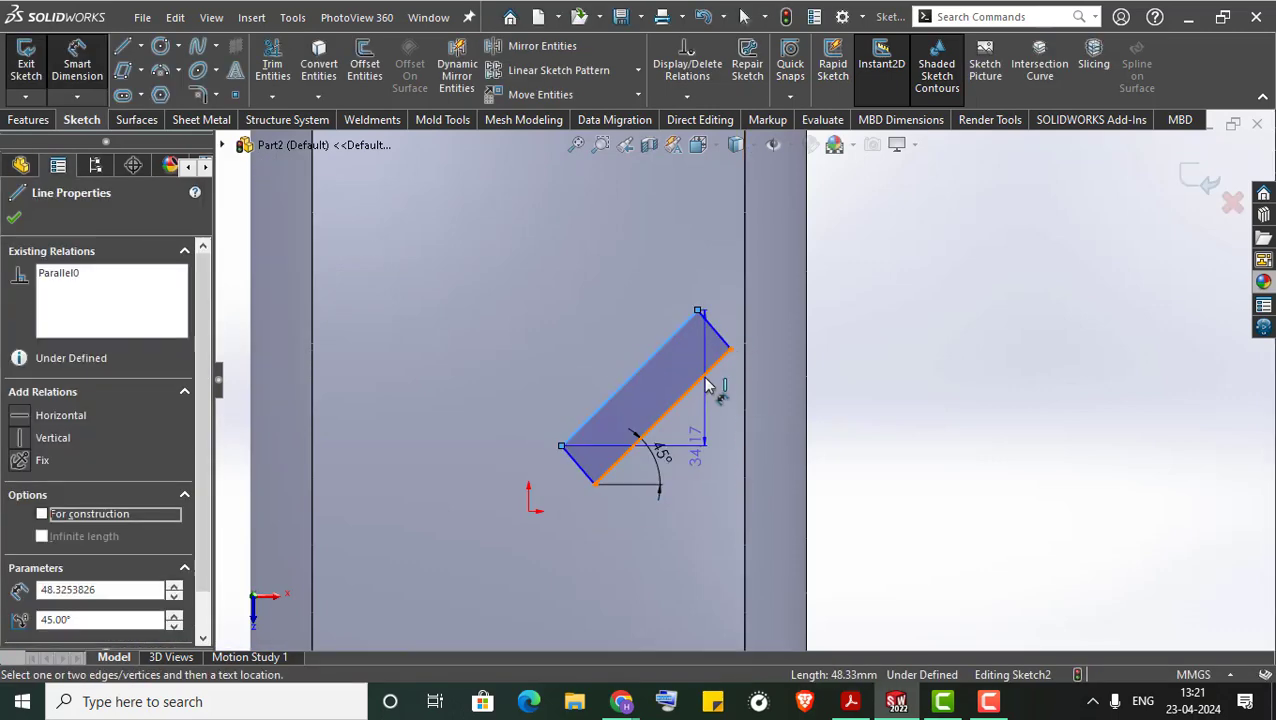
{"action": "left_click", "coordinate": [704, 376]}
{"action": "left_click", "coordinate": [755, 313]}
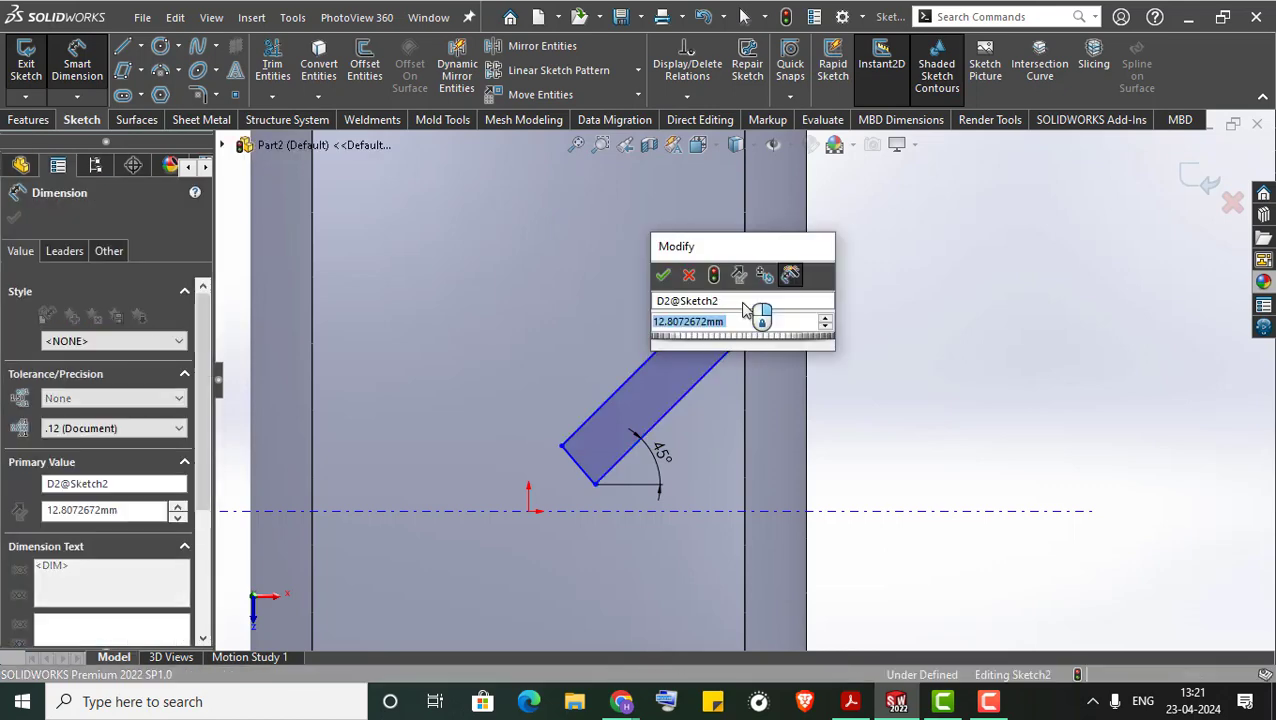
{"action": "type", "text": "10"}
{"action": "key", "text": "Return"}
{"action": "scroll", "coordinate": [718, 427], "scroll_direction": "down", "scroll_amount": 1}
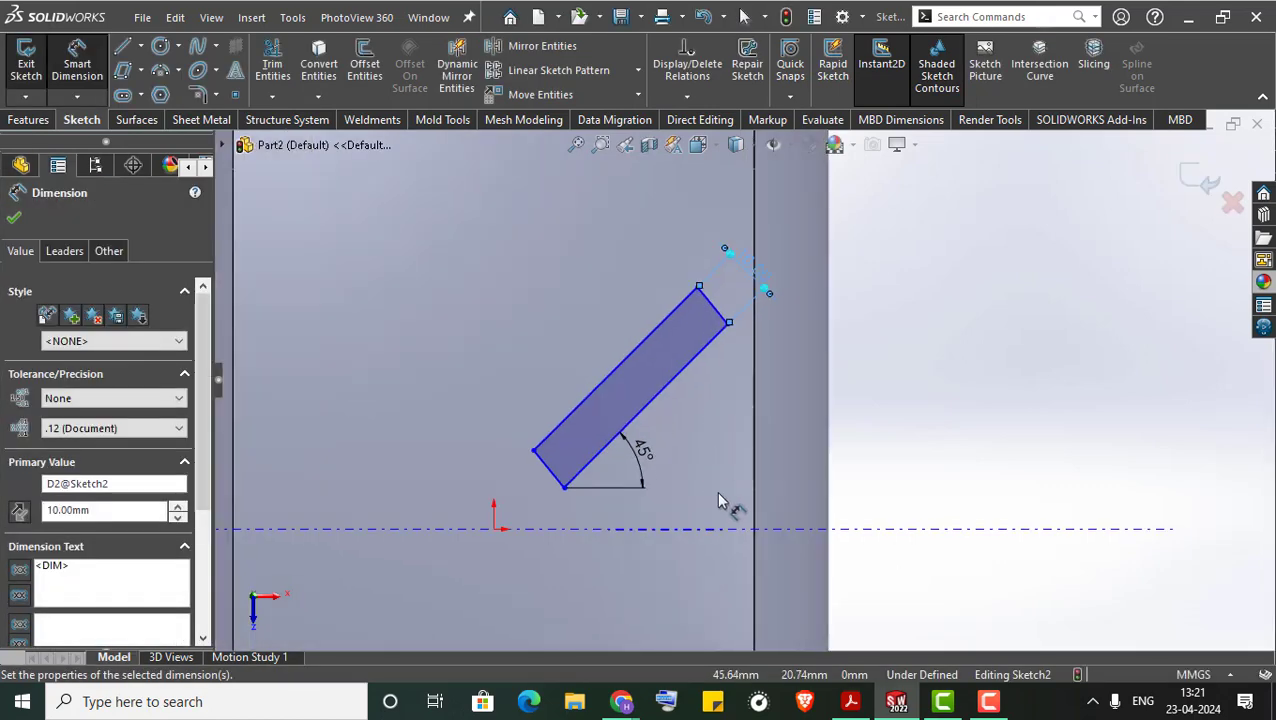
{"action": "left_click", "coordinate": [851, 702]}
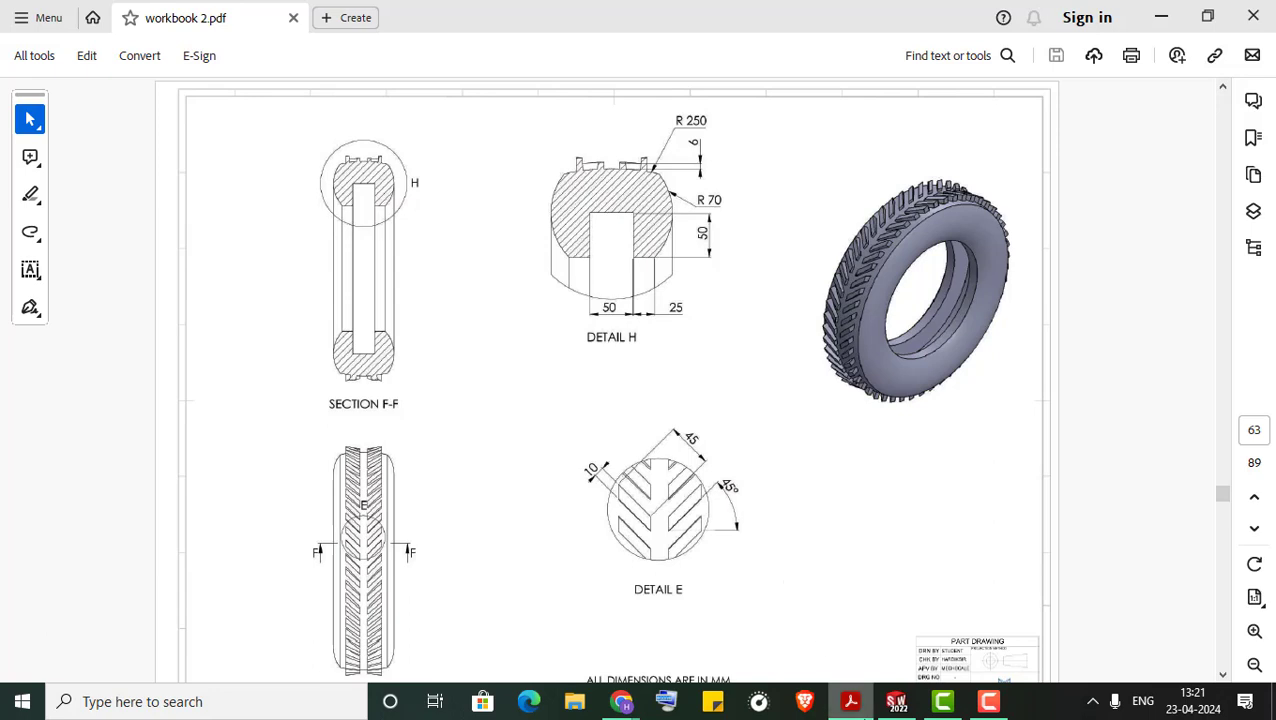
{"action": "left_click", "coordinate": [897, 703]}
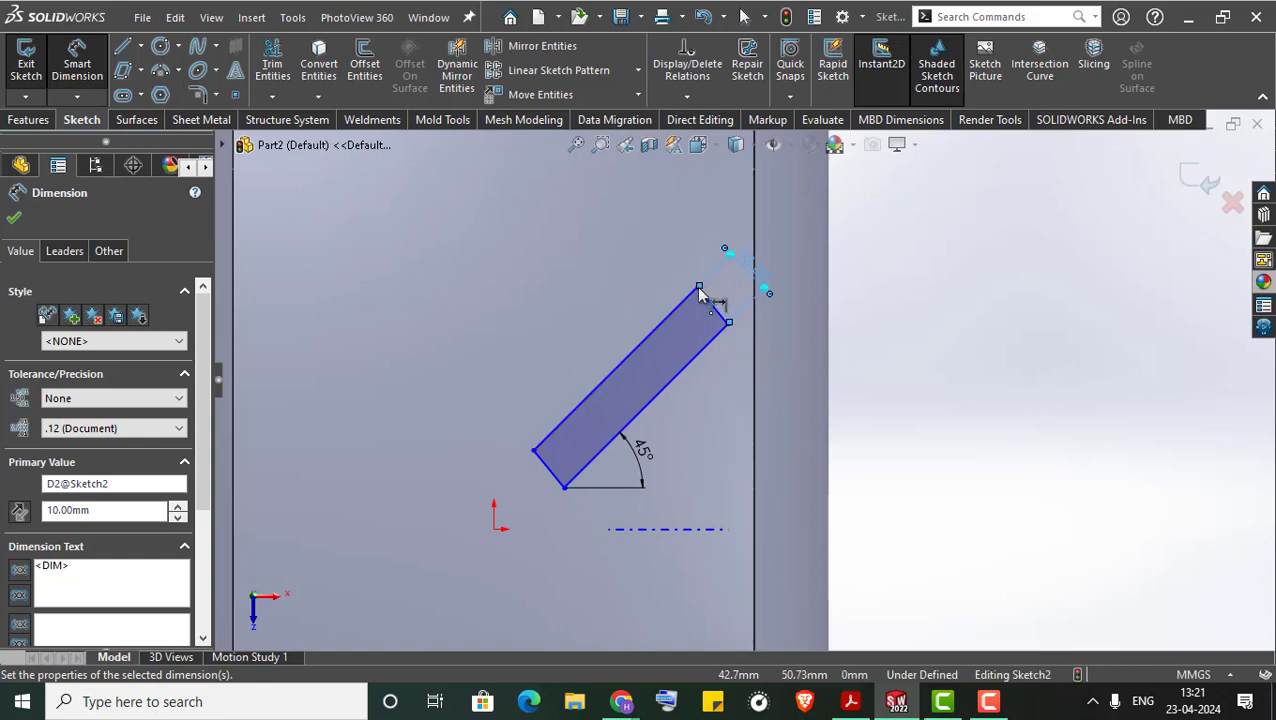
Set the tread block's length to 45 mm.
{"action": "key", "text": "Escape"}
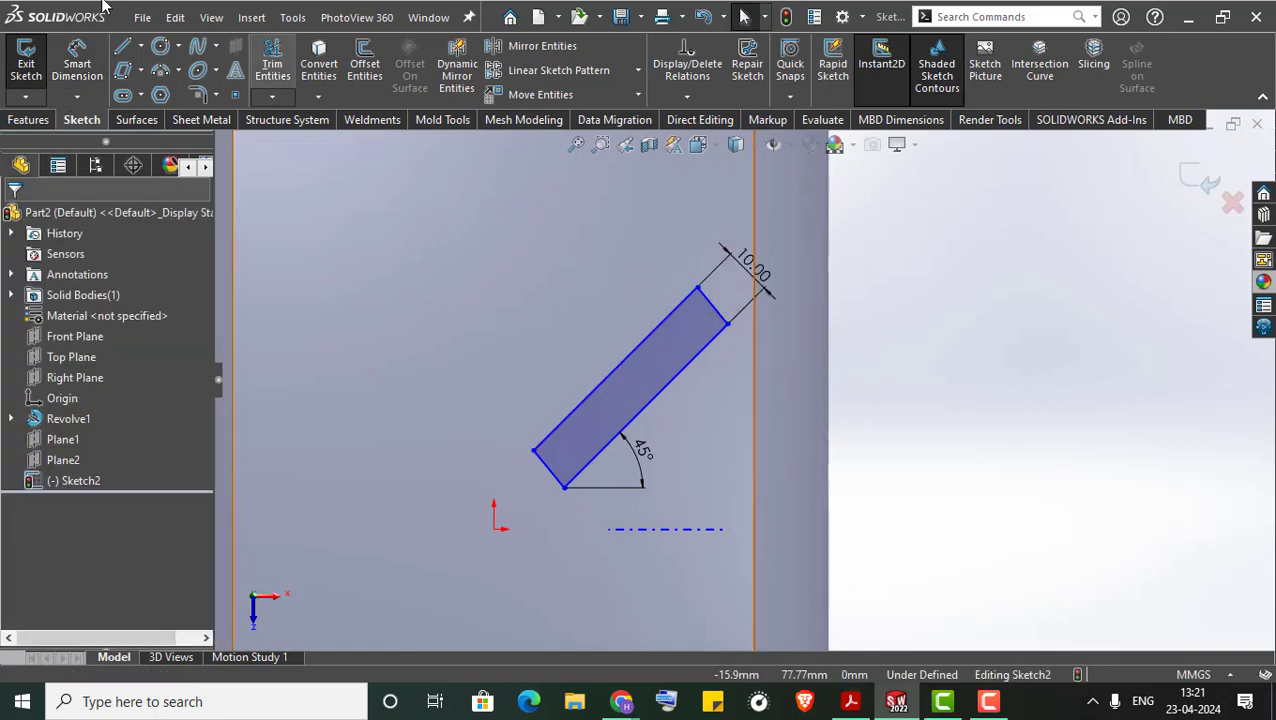
{"action": "left_click", "coordinate": [699, 291]}
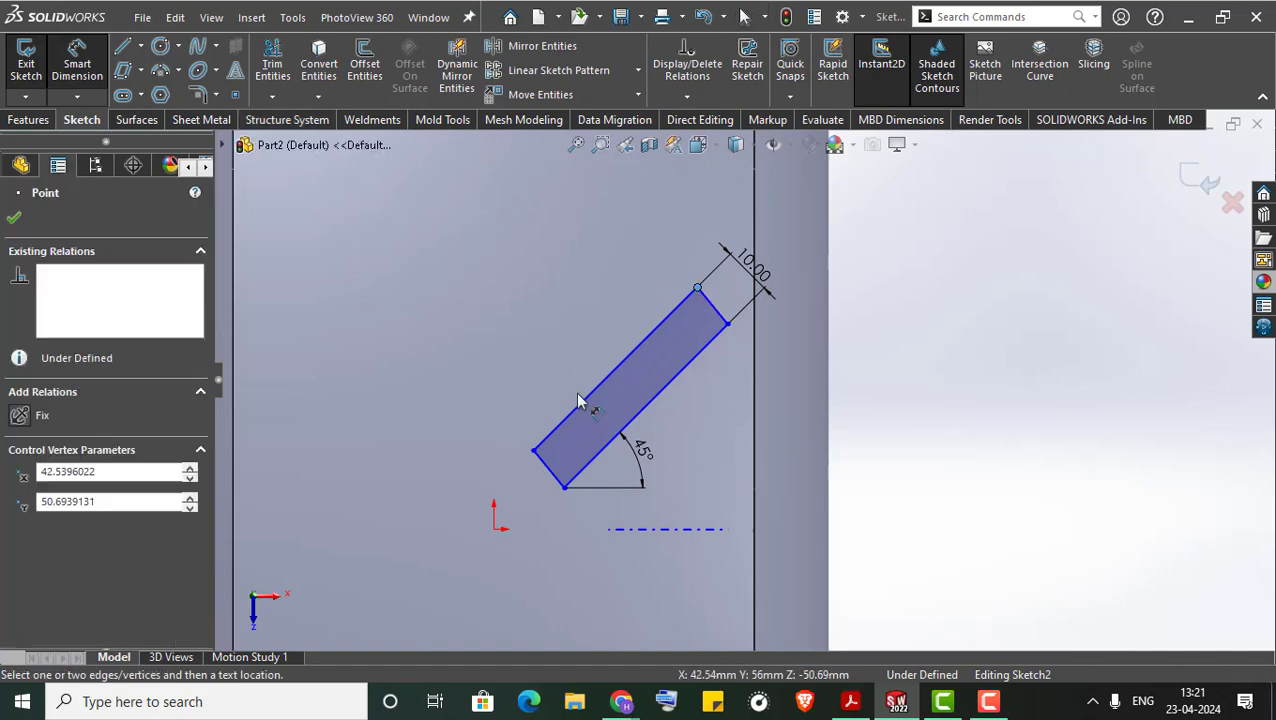
{"action": "left_click", "coordinate": [533, 455]}
{"action": "left_click", "coordinate": [513, 293]}
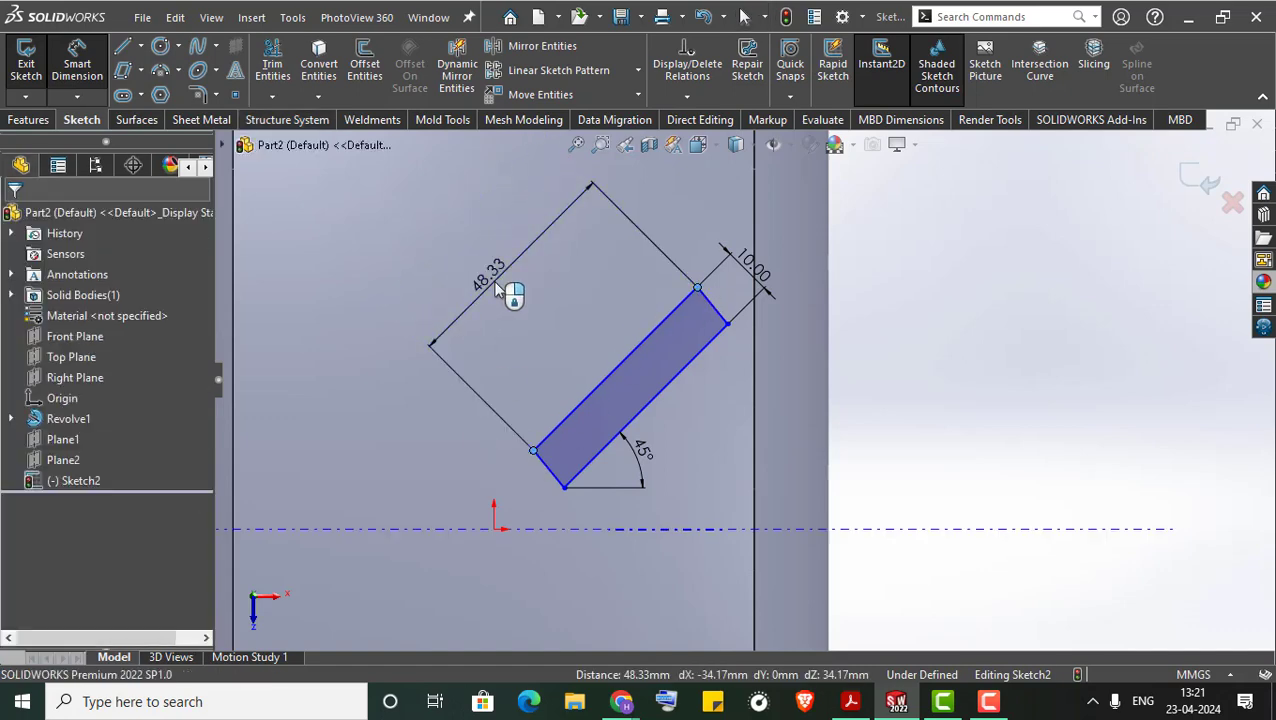
{"action": "type", "text": "45"}
{"action": "key", "text": "Return"}
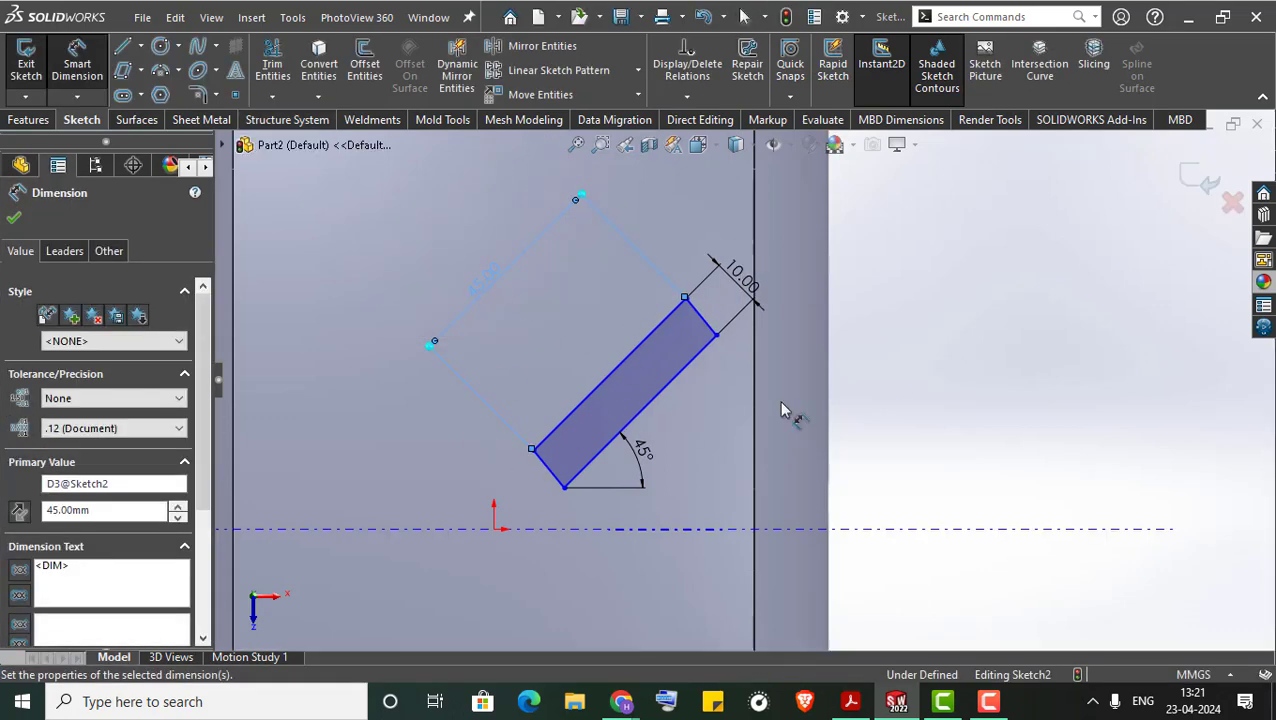
{"action": "left_click", "coordinate": [775, 423]}
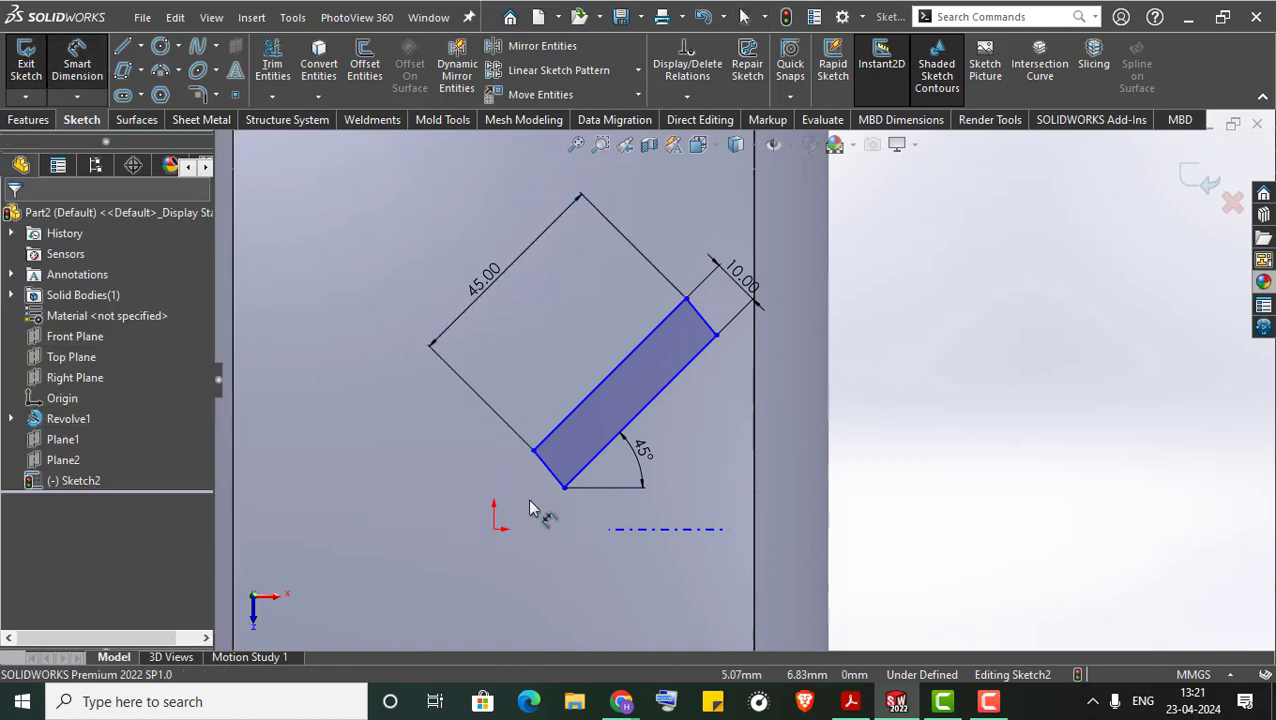
Locate the block 5 mm vertically and 10 mm horizontally from the origin.
{"action": "left_click", "coordinate": [565, 489]}
{"action": "left_click", "coordinate": [495, 531]}
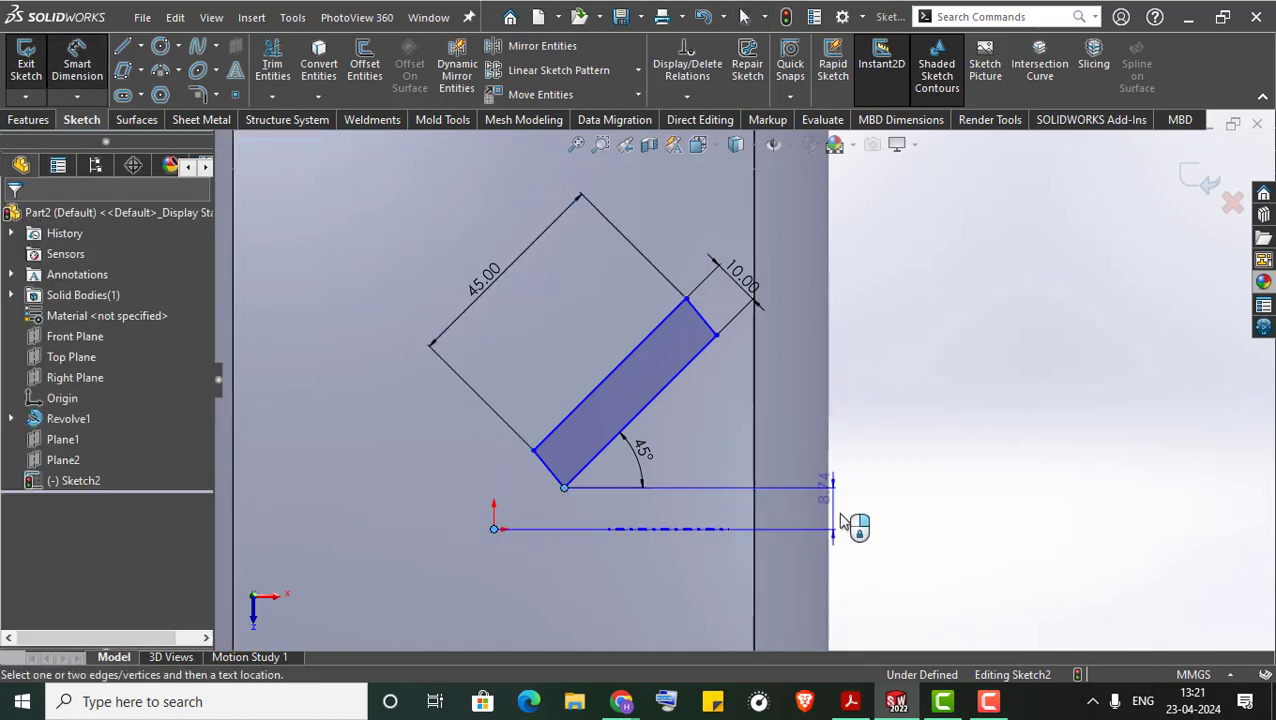
{"action": "left_click", "coordinate": [882, 515]}
{"action": "key", "text": "Return"}
{"action": "type", "text": "5"}
{"action": "key", "text": "Return"}
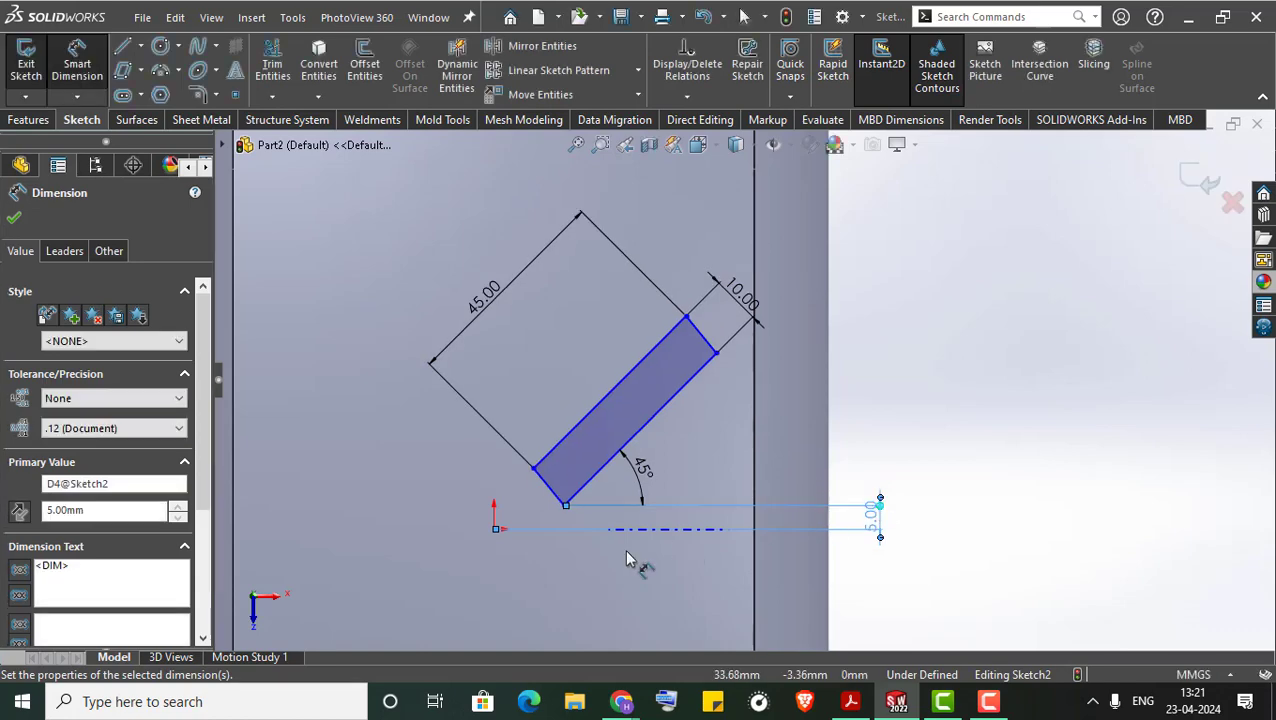
{"action": "left_click", "coordinate": [534, 469]}
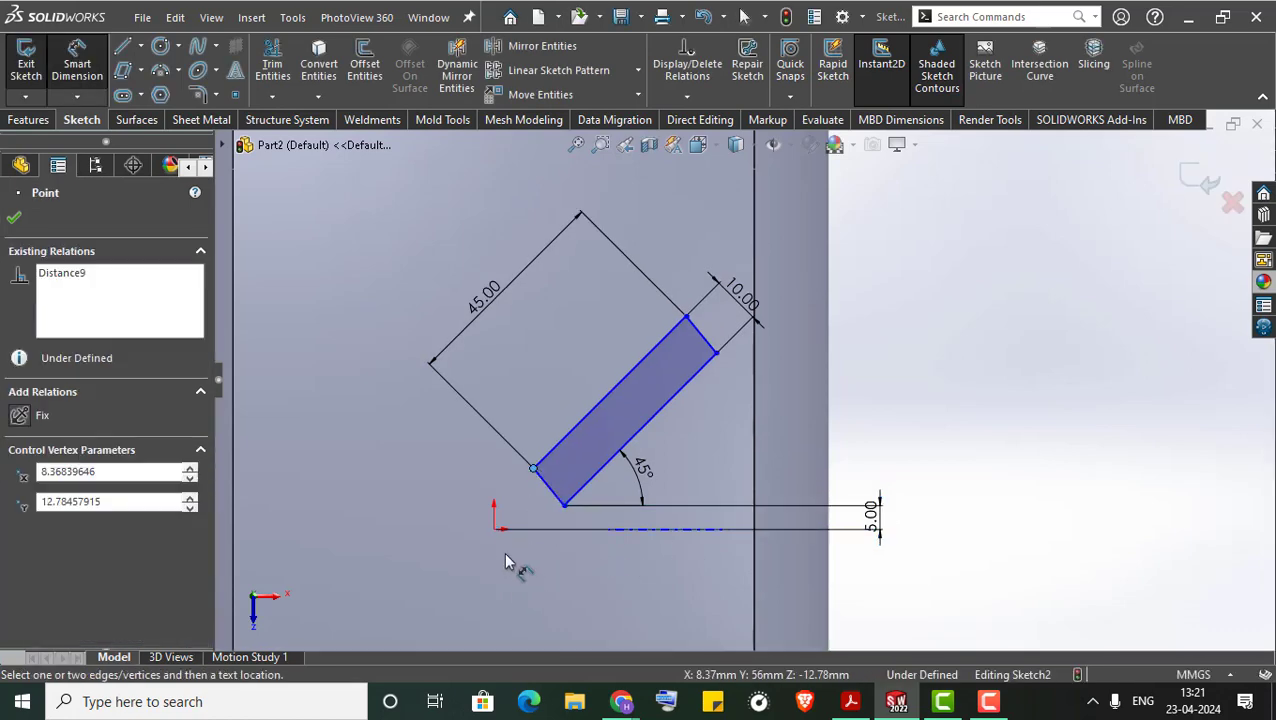
{"action": "left_click", "coordinate": [494, 530]}
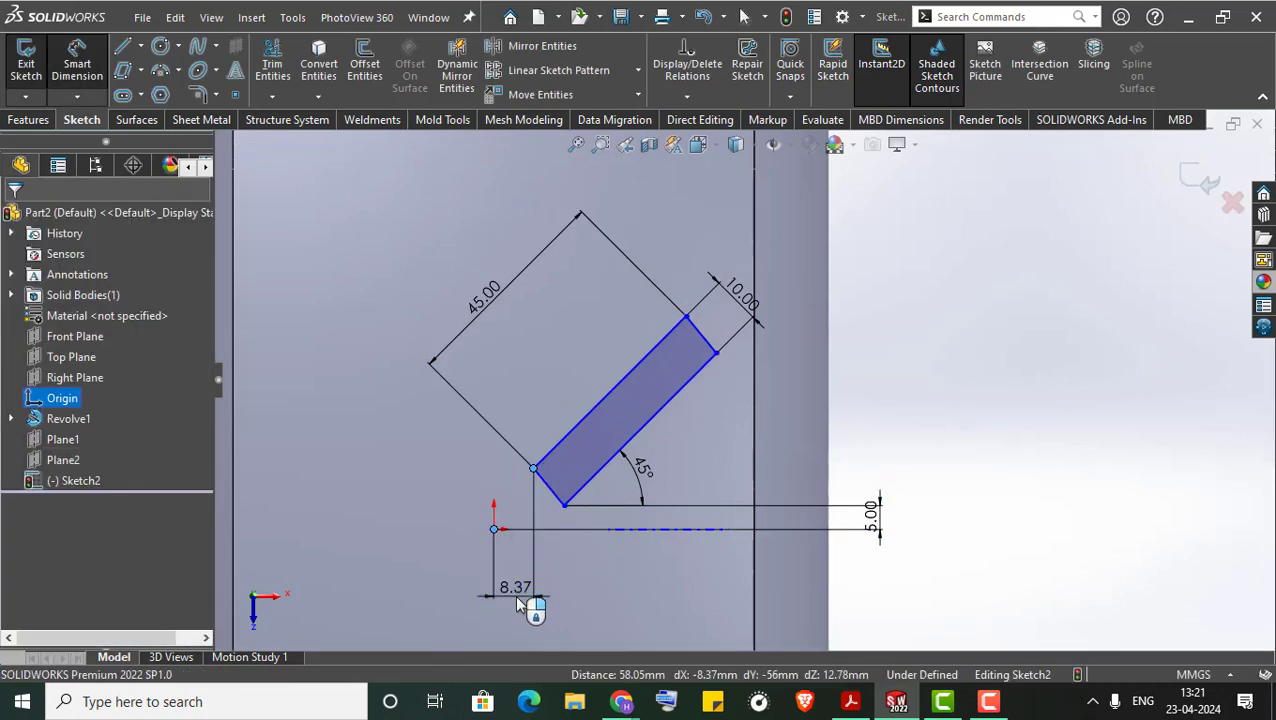
{"action": "left_click", "coordinate": [517, 604]}
{"action": "type", "text": "10"}
{"action": "key", "text": "Return"}
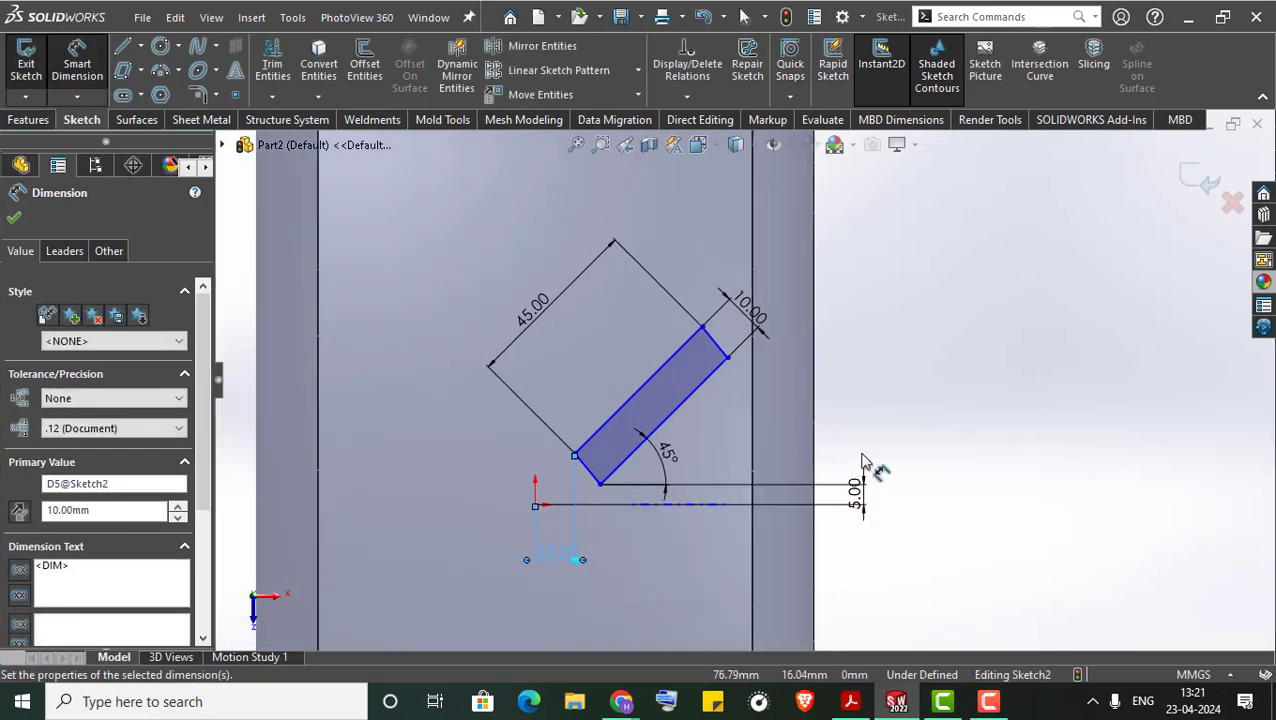
{"action": "key", "text": "Escape"}
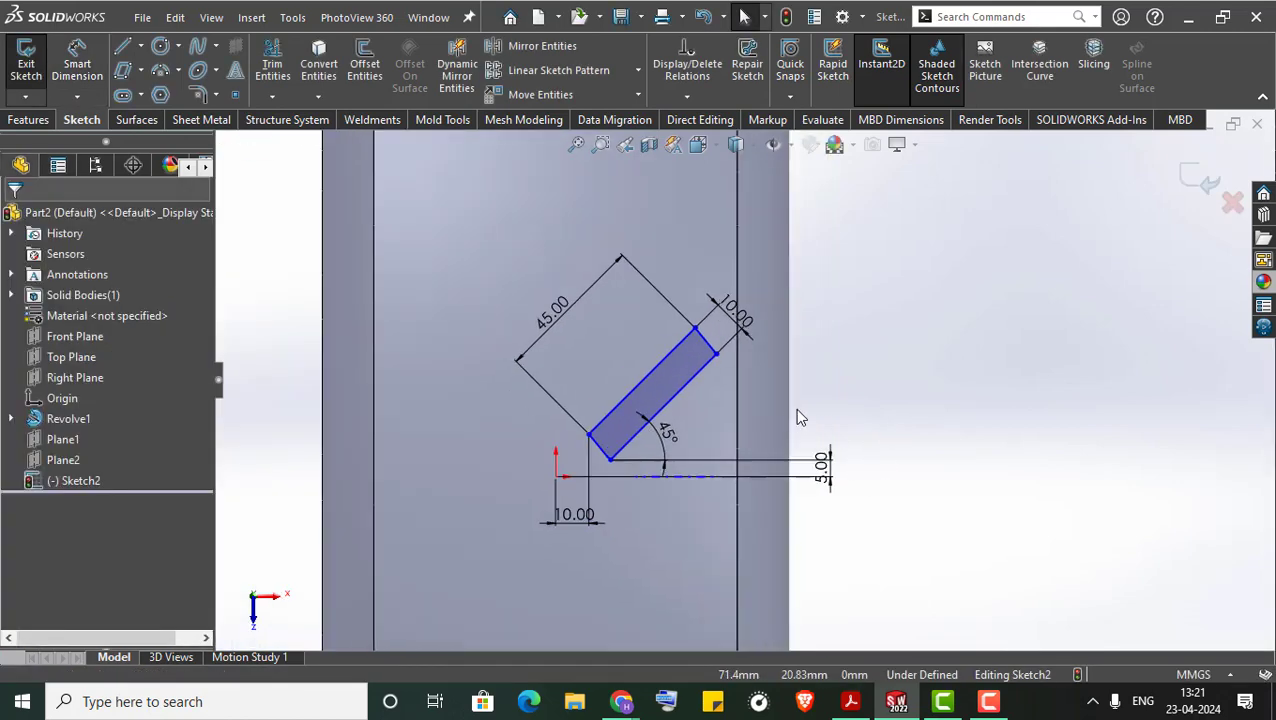
Add a 45° angle between the block's short edge and lower corner to fully define it.
{"action": "scroll", "coordinate": [795, 410], "scroll_direction": "down", "scroll_amount": 2}
{"action": "scroll", "coordinate": [715, 380], "scroll_direction": "down", "scroll_amount": 1}
{"action": "scroll", "coordinate": [688, 335], "scroll_direction": "down", "scroll_amount": 2}
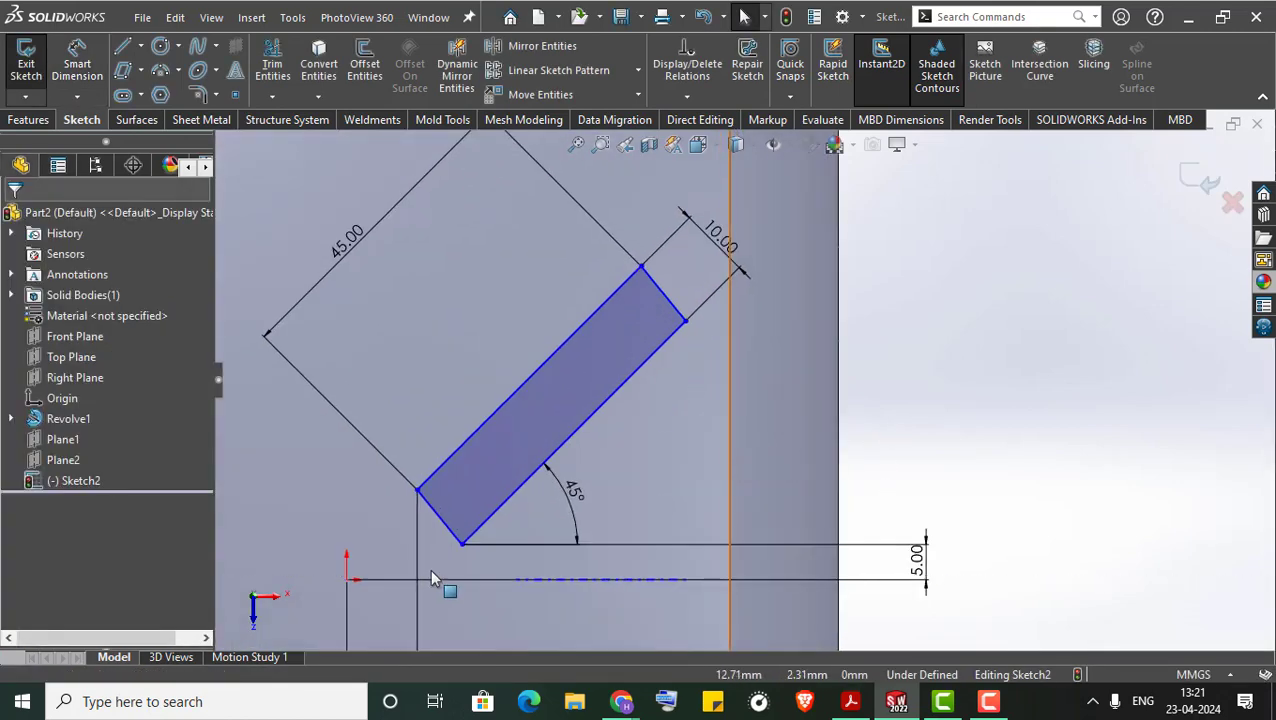
{"action": "scroll", "coordinate": [432, 578], "scroll_direction": "down", "scroll_amount": 2}
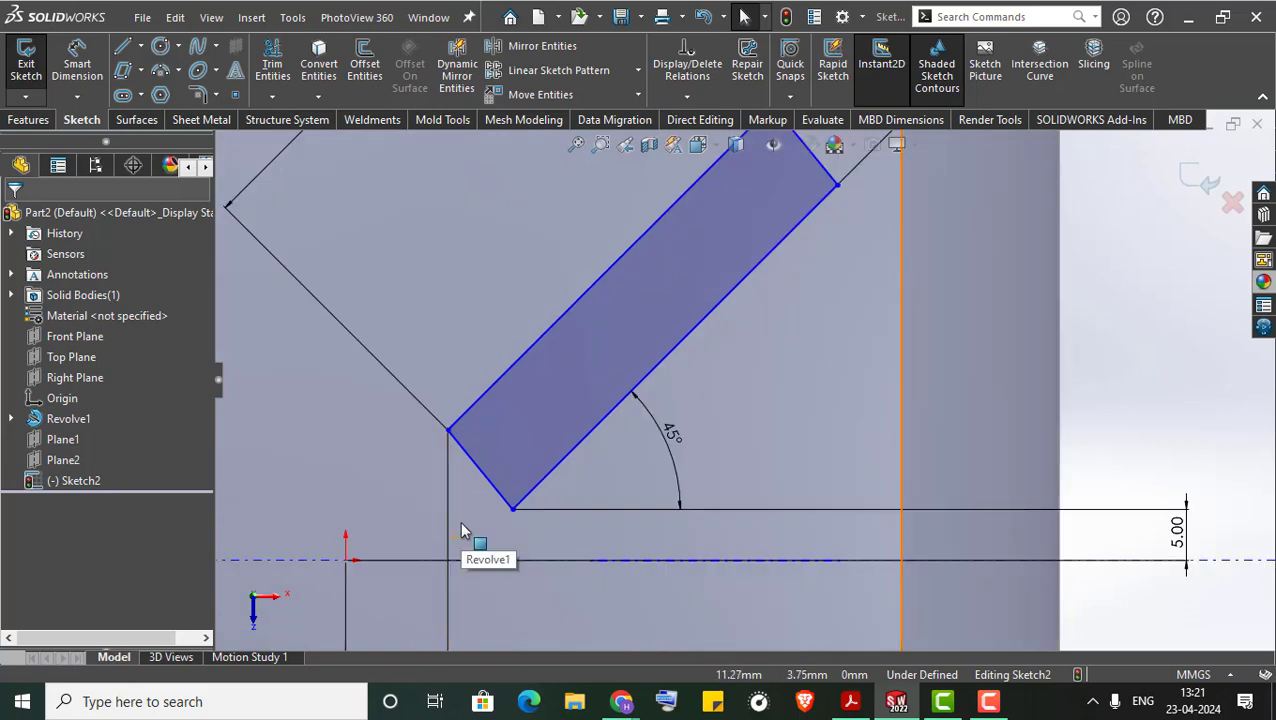
{"action": "left_click", "coordinate": [77, 65]}
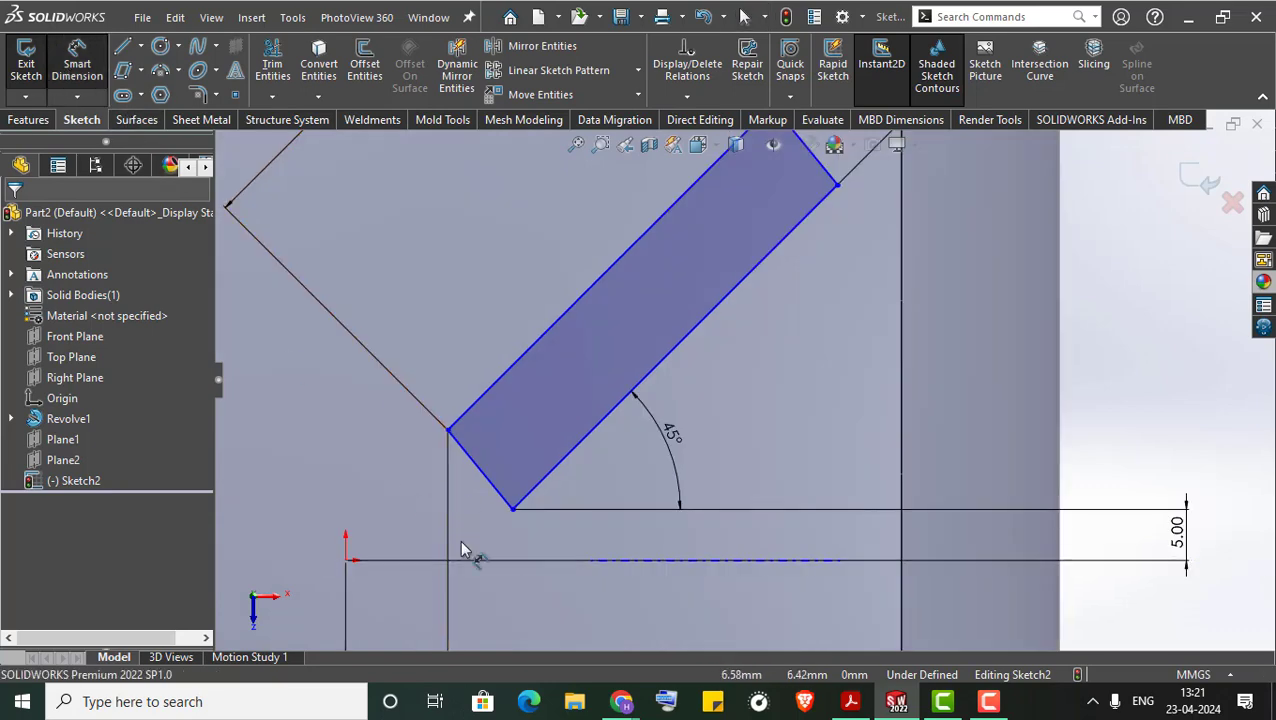
{"action": "left_click", "coordinate": [499, 497]}
{"action": "left_click", "coordinate": [512, 509]}
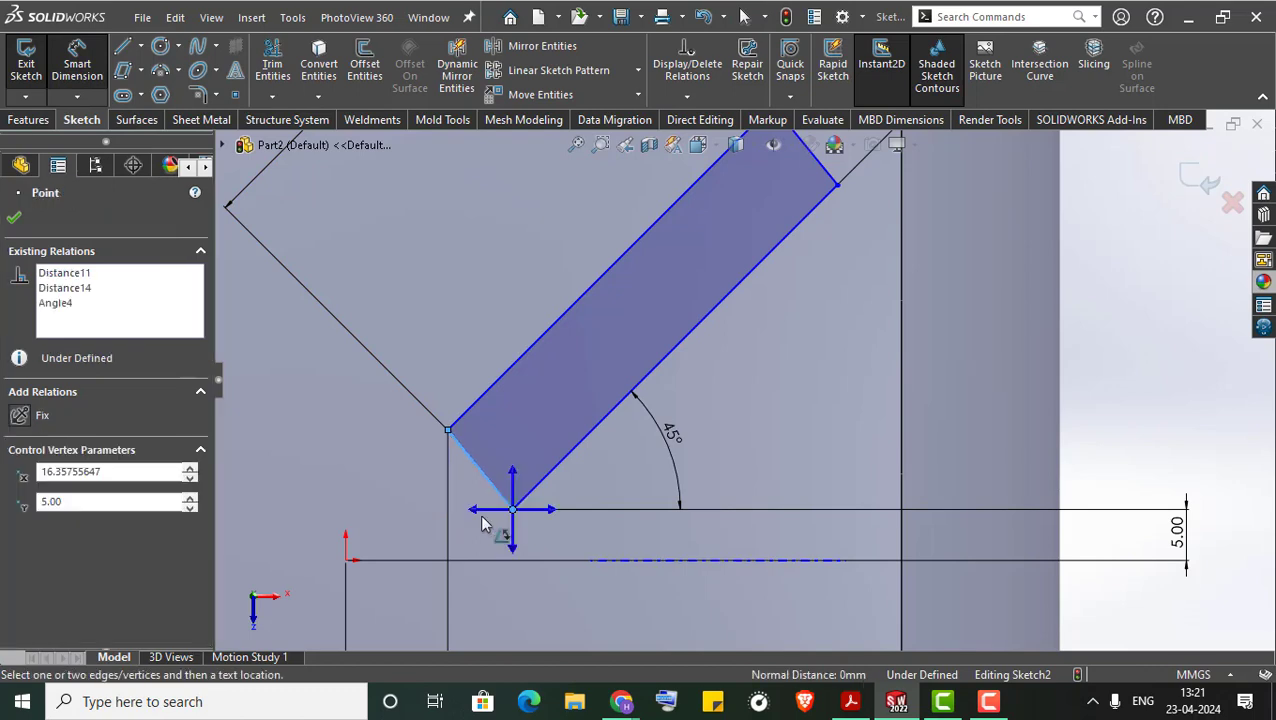
{"action": "left_click", "coordinate": [481, 500]}
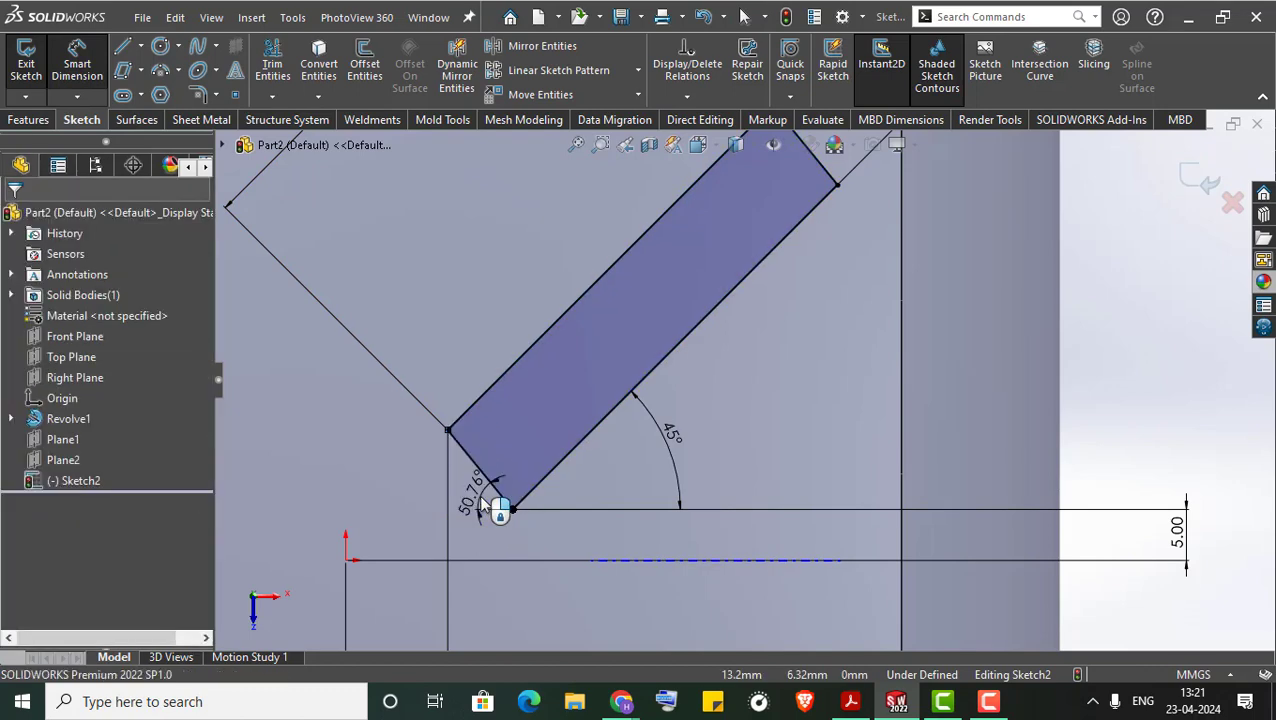
{"action": "type", "text": "45"}
{"action": "key", "text": "Return"}
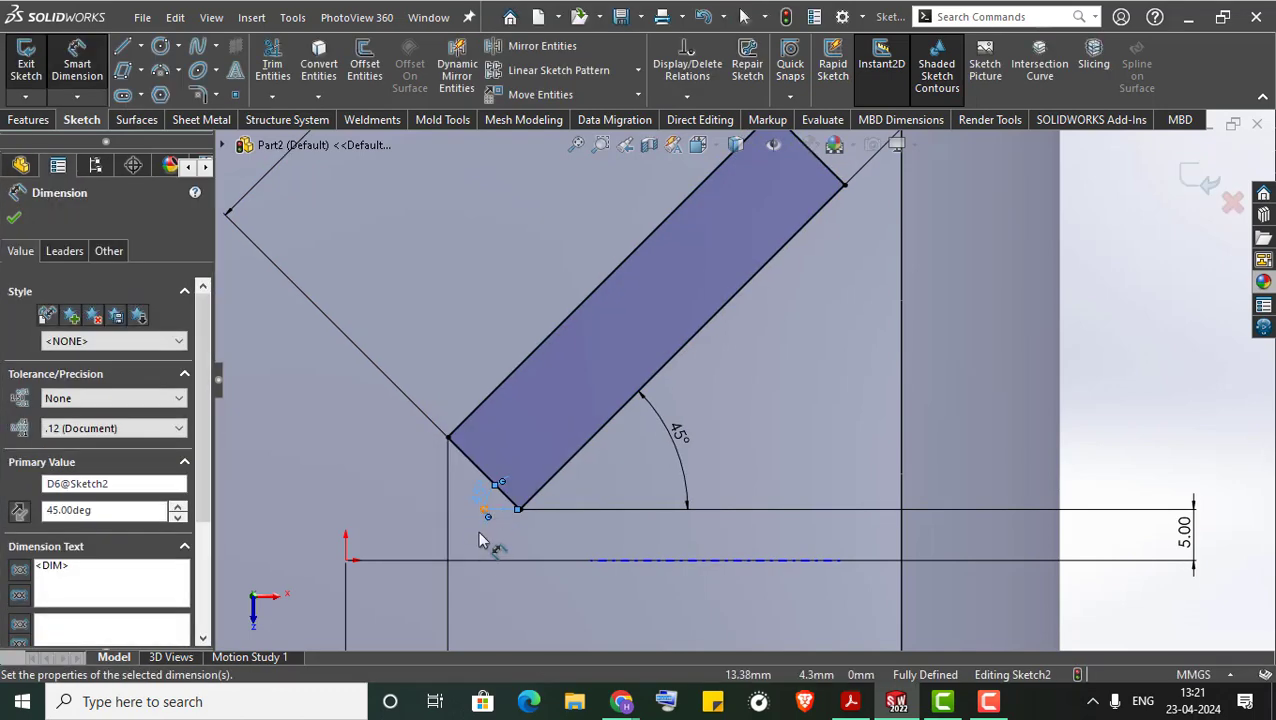
{"action": "scroll", "coordinate": [725, 483], "scroll_direction": "down", "scroll_amount": 5}
{"action": "key", "text": "Escape"}
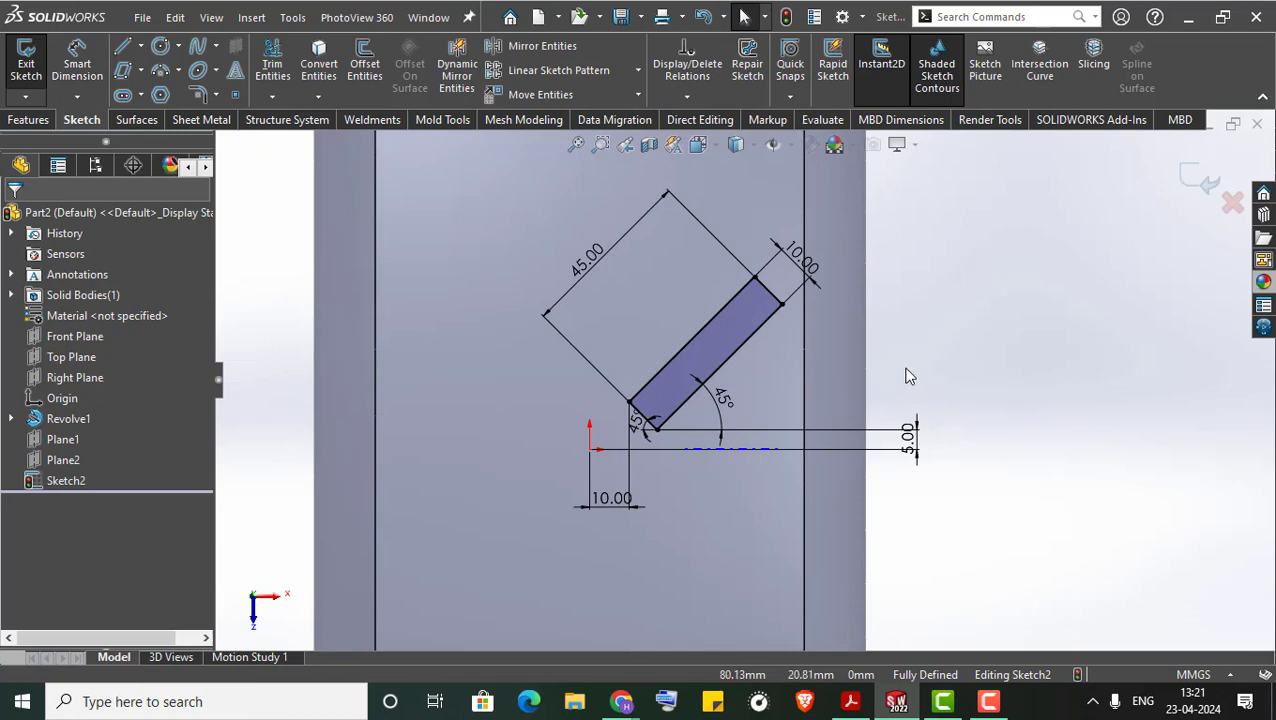
{"action": "scroll", "coordinate": [900, 400], "scroll_direction": "up", "scroll_amount": 1}
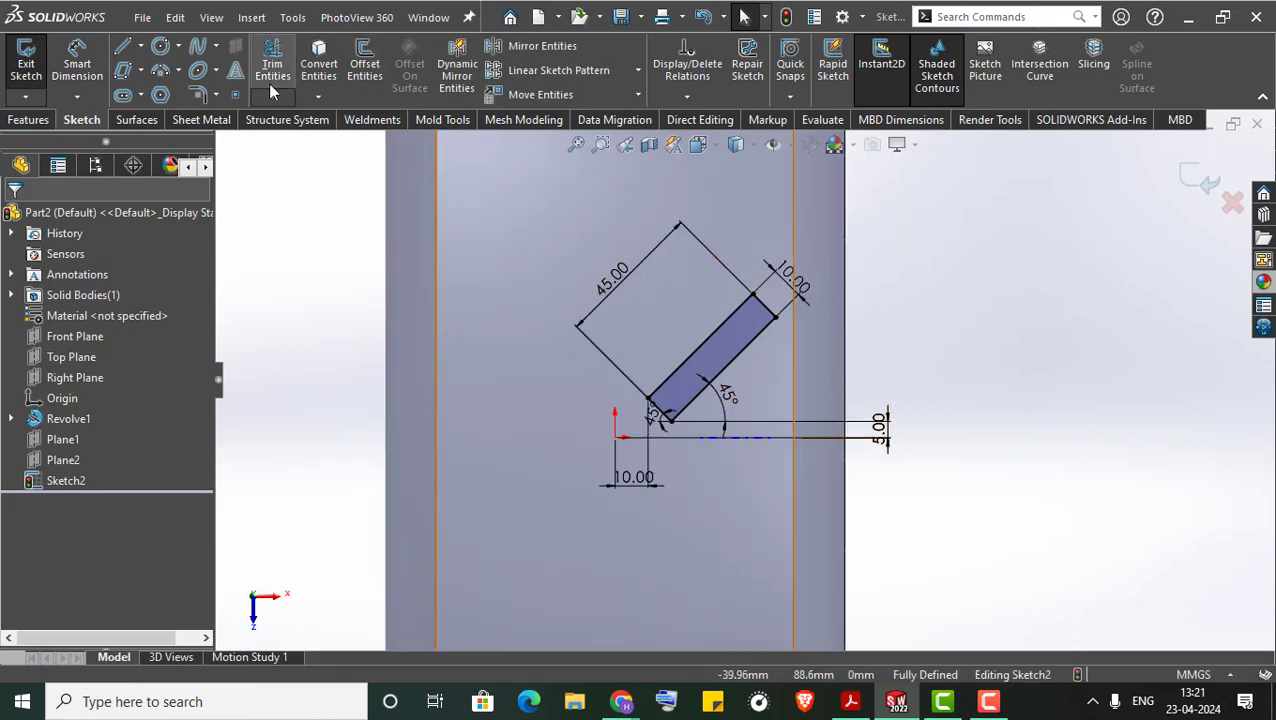
Draw a vertical centerline straight up from the sketch origin.
{"action": "left_click", "coordinate": [140, 46]}
{"action": "left_click", "coordinate": [165, 91]}
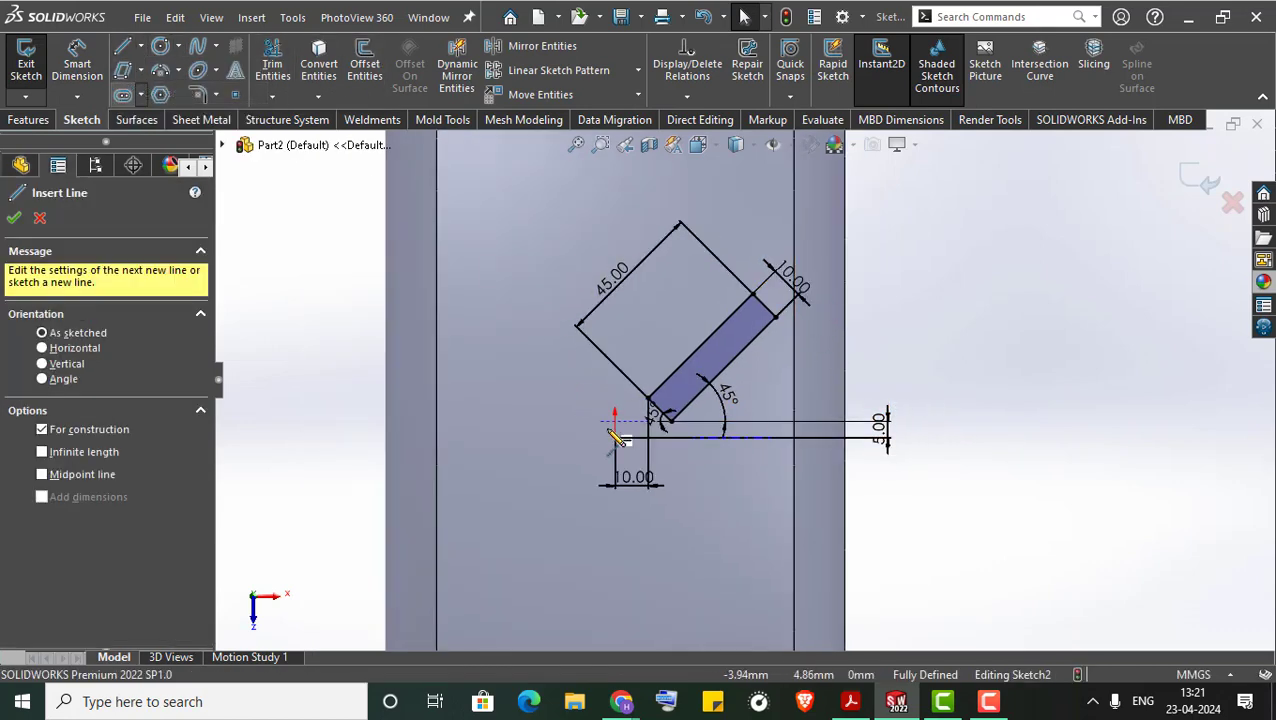
{"action": "left_click", "coordinate": [615, 437]}
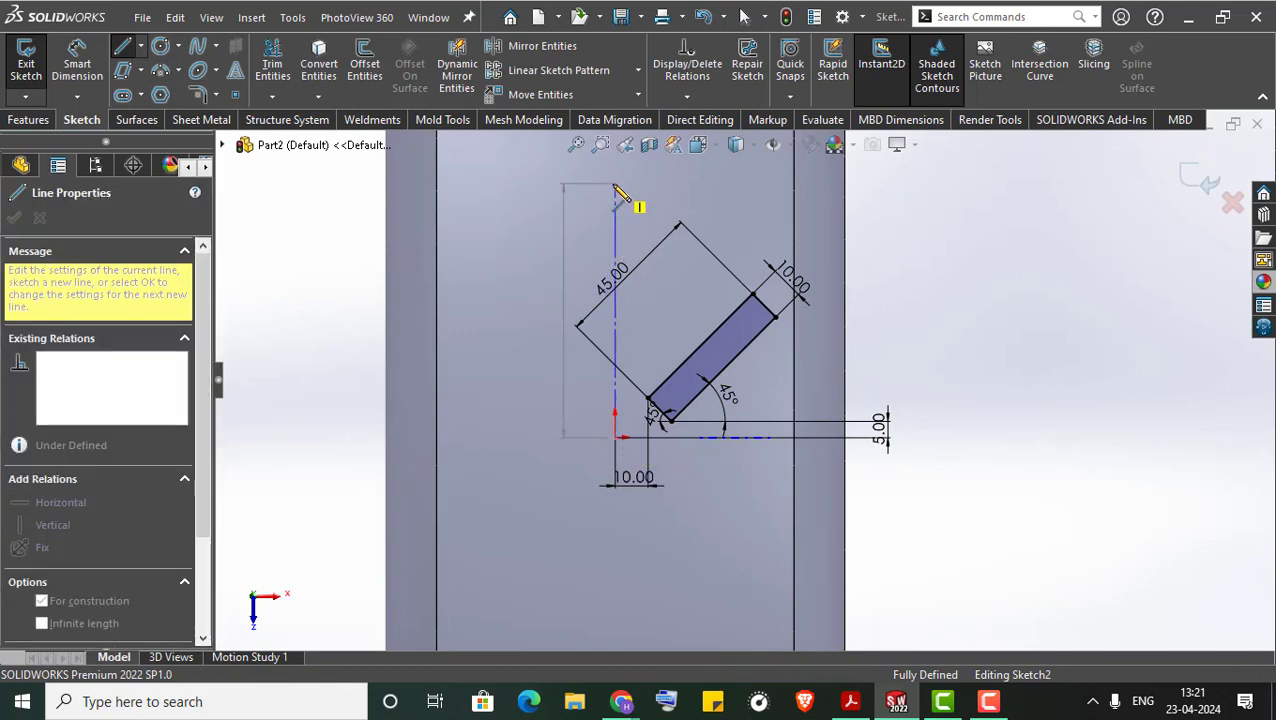
{"action": "left_click", "coordinate": [615, 185]}
{"action": "key", "text": "Escape"}
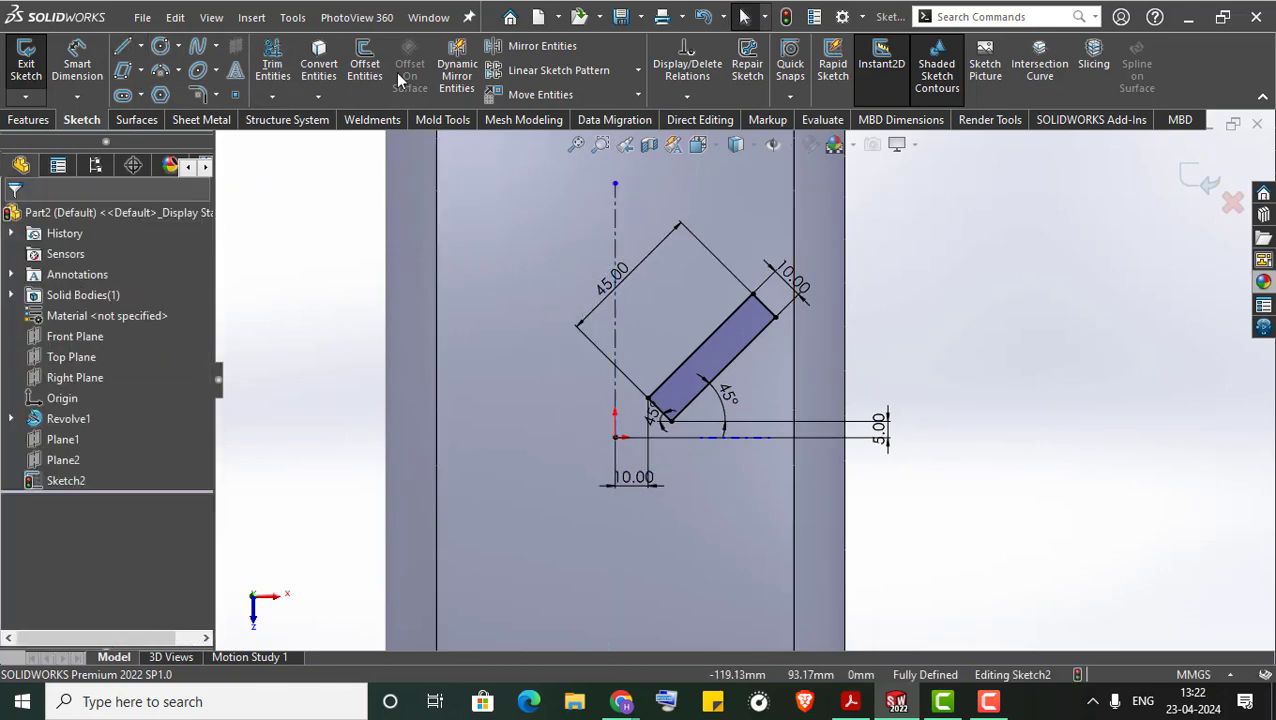
Mirror the tread block across the vertical centerline and exit the sketch.
{"action": "left_click", "coordinate": [525, 47]}
{"action": "left_click", "coordinate": [741, 347]}
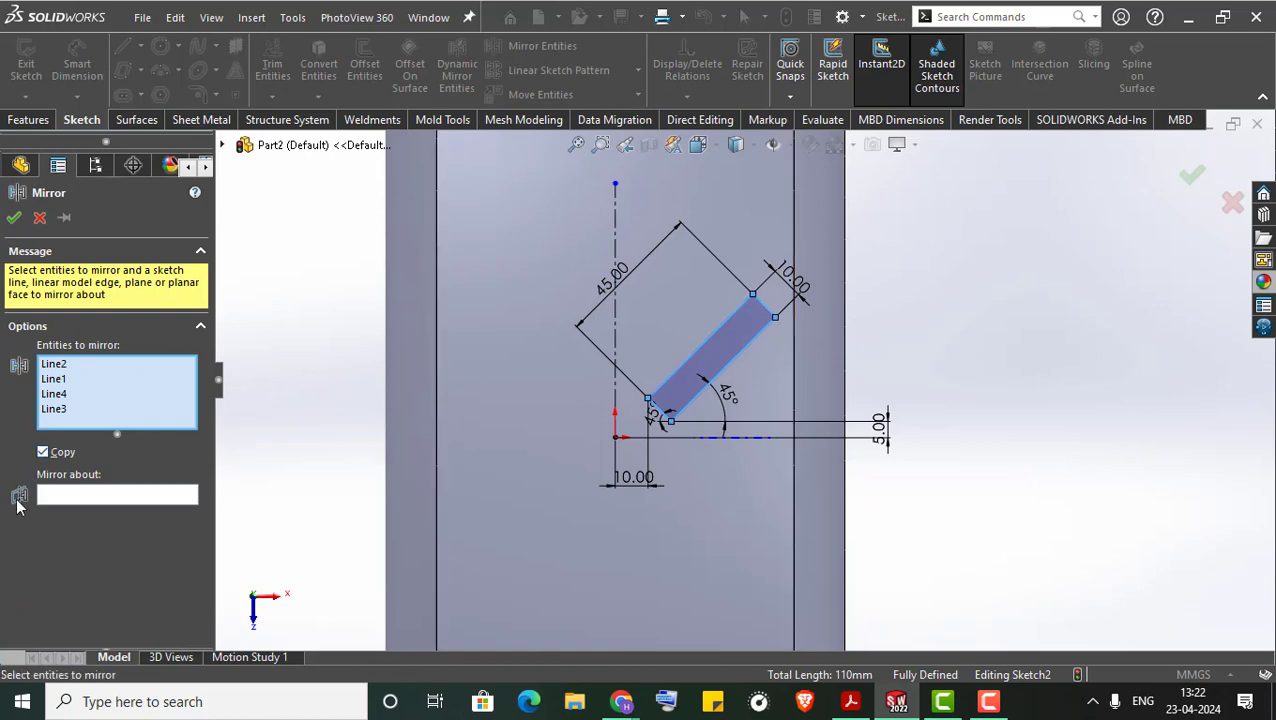
{"action": "left_click", "coordinate": [52, 494]}
{"action": "left_click", "coordinate": [615, 214]}
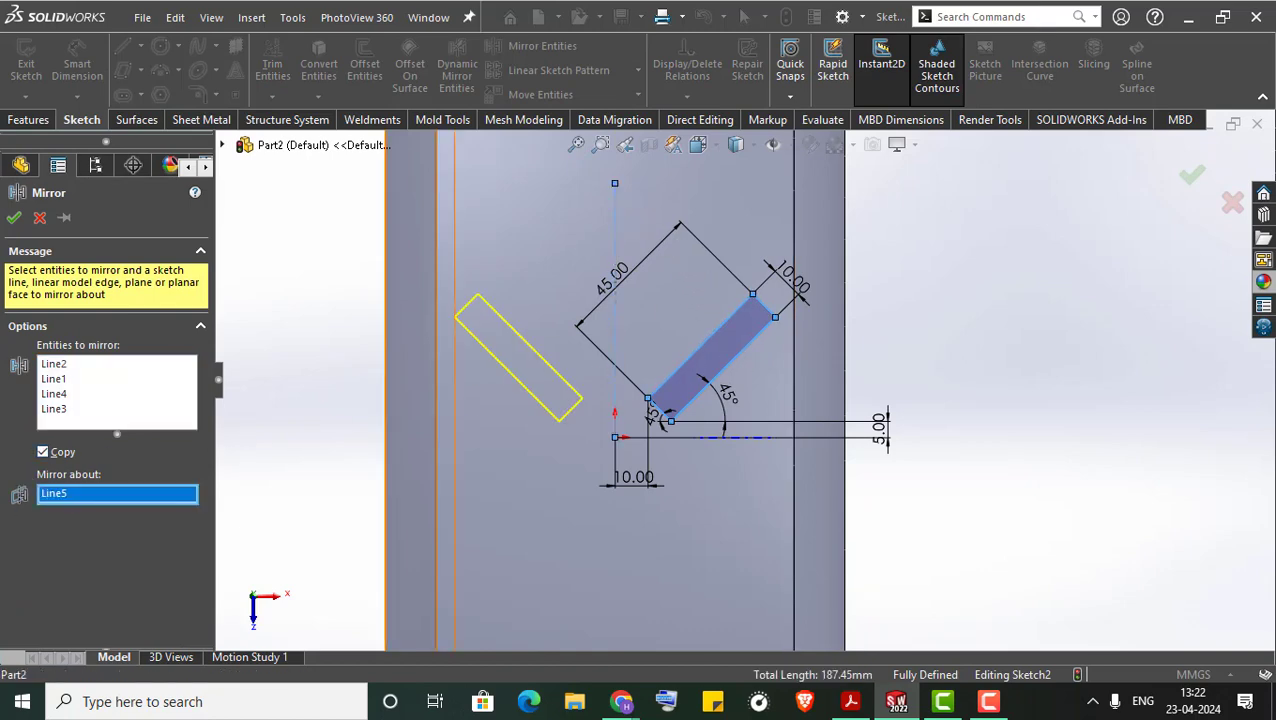
{"action": "left_click", "coordinate": [14, 217]}
{"action": "left_click", "coordinate": [1190, 177]}
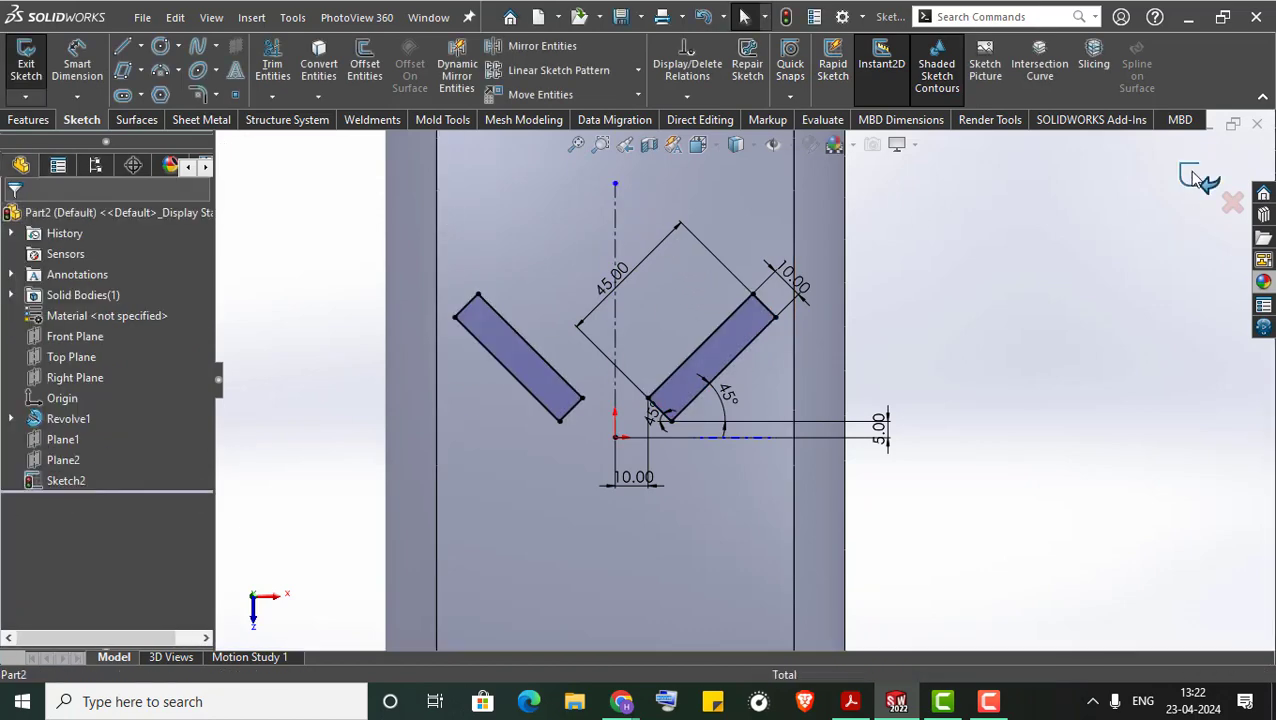
Emboss the two Sketch2 tread blocks 6 mm onto the tire's outer face with Wrap.
{"action": "middle_click_drag", "start_coordinate": [771, 385], "coordinate": [788, 278]}
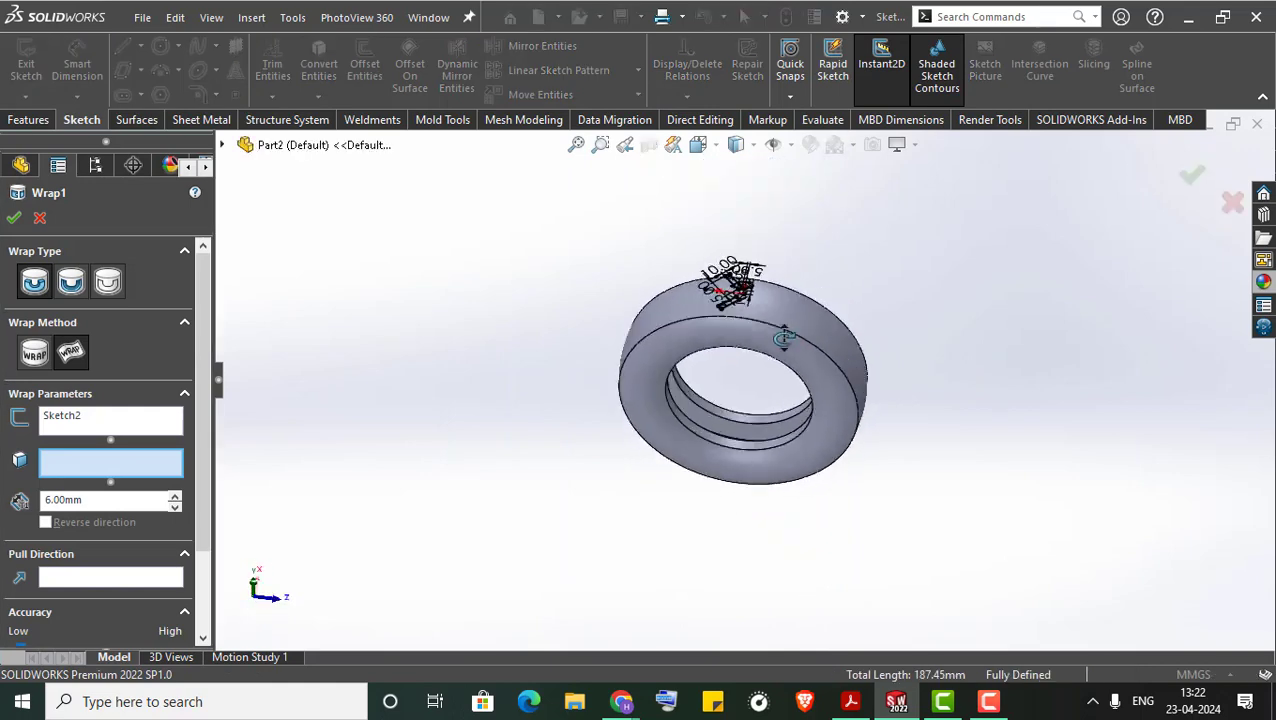
{"action": "scroll", "coordinate": [788, 278], "scroll_direction": "down", "scroll_amount": 3}
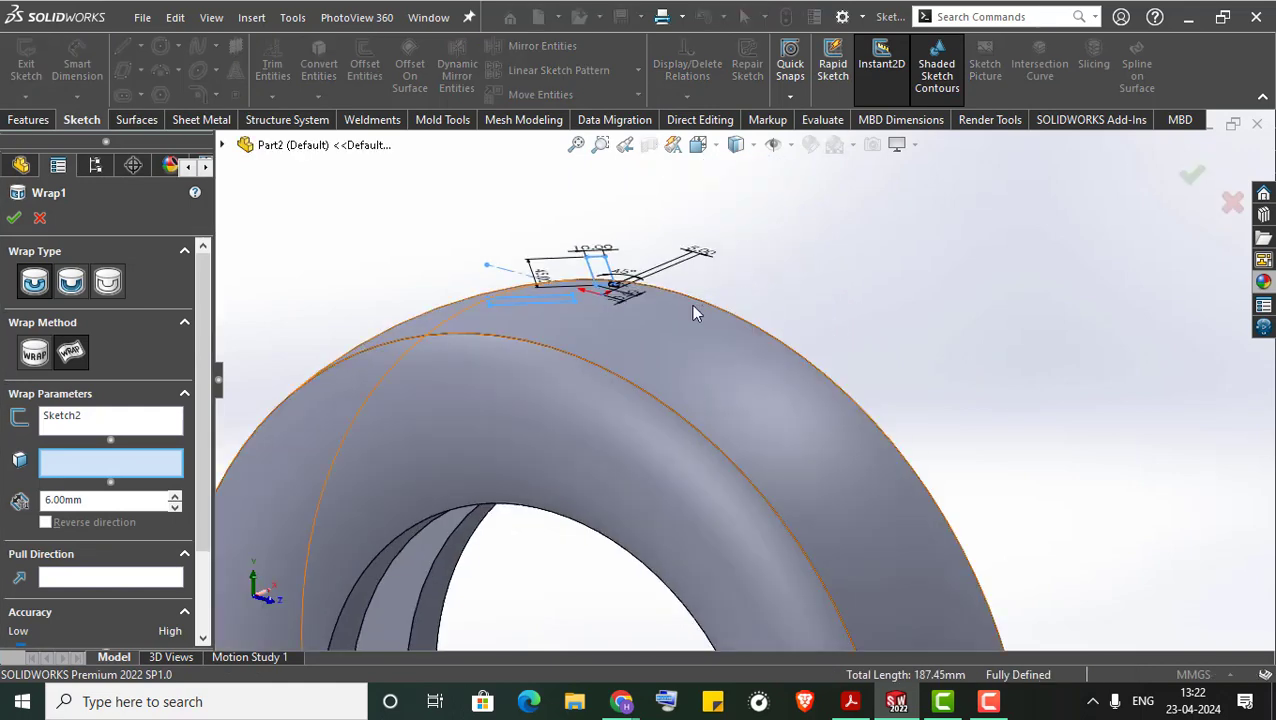
{"action": "scroll", "coordinate": [691, 304], "scroll_direction": "down", "scroll_amount": 3}
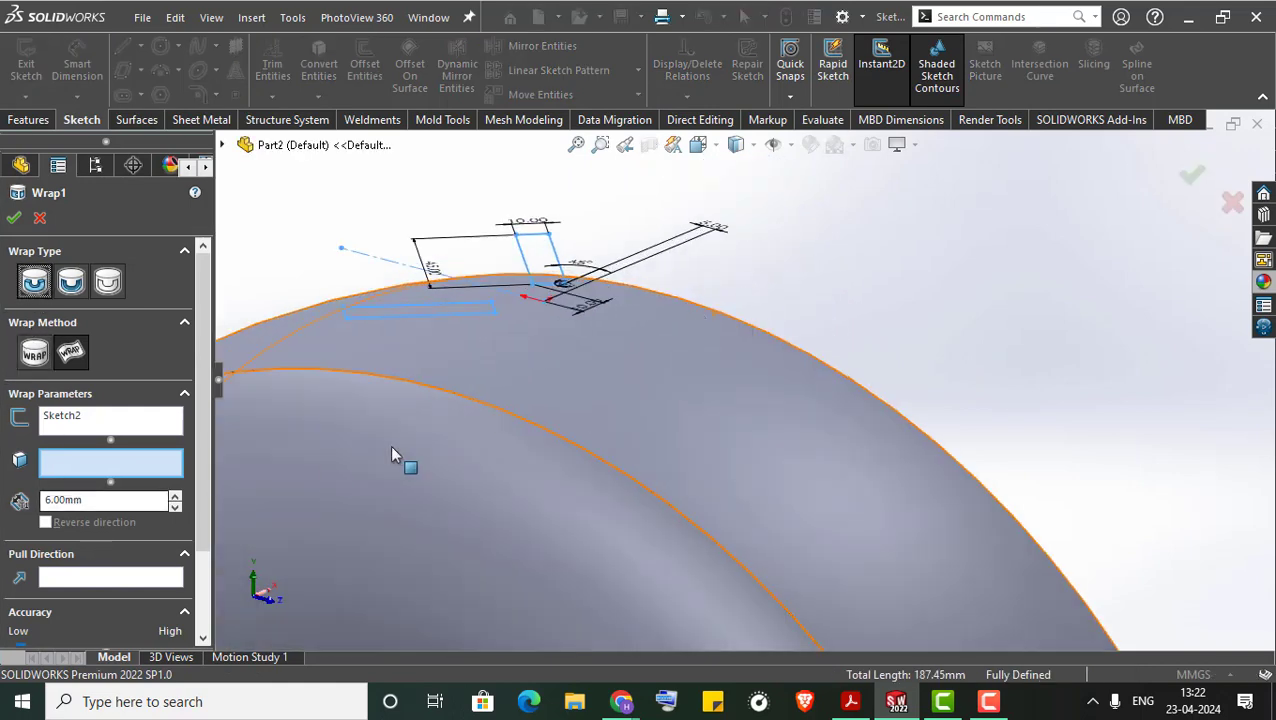
{"action": "left_click", "coordinate": [520, 398]}
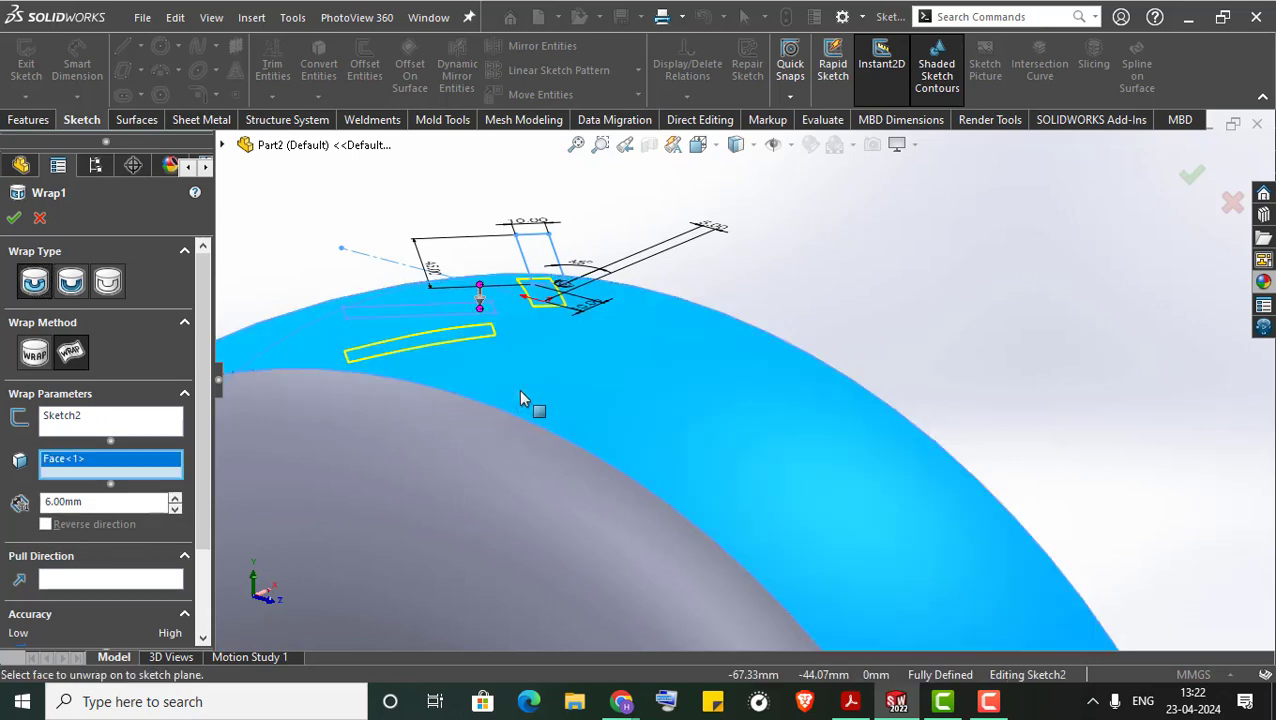
{"action": "left_click", "coordinate": [14, 219]}
{"action": "scroll", "coordinate": [766, 250], "scroll_direction": "up", "scroll_amount": 4}
{"action": "scroll", "coordinate": [755, 265], "scroll_direction": "up", "scroll_amount": 2}
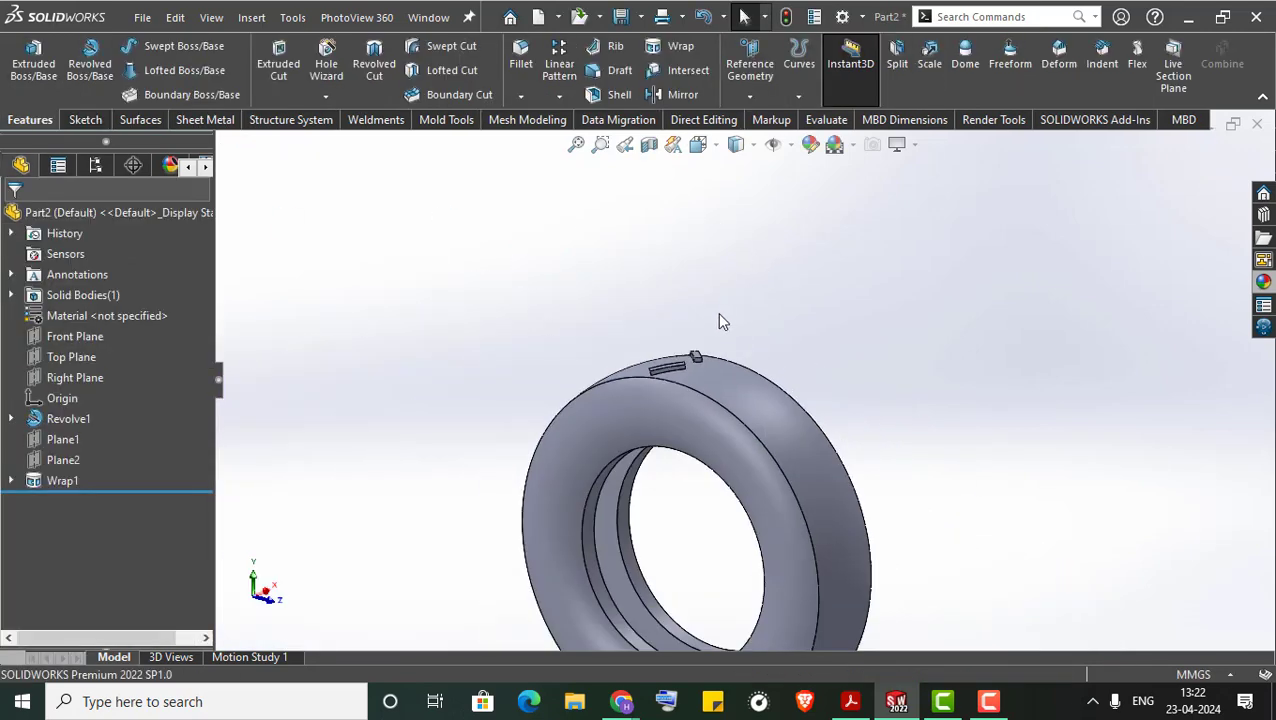
{"action": "middle_click_drag", "start_coordinate": [718, 320], "coordinate": [746, 356]}
{"action": "scroll", "coordinate": [740, 350], "scroll_direction": "down", "scroll_amount": 2}
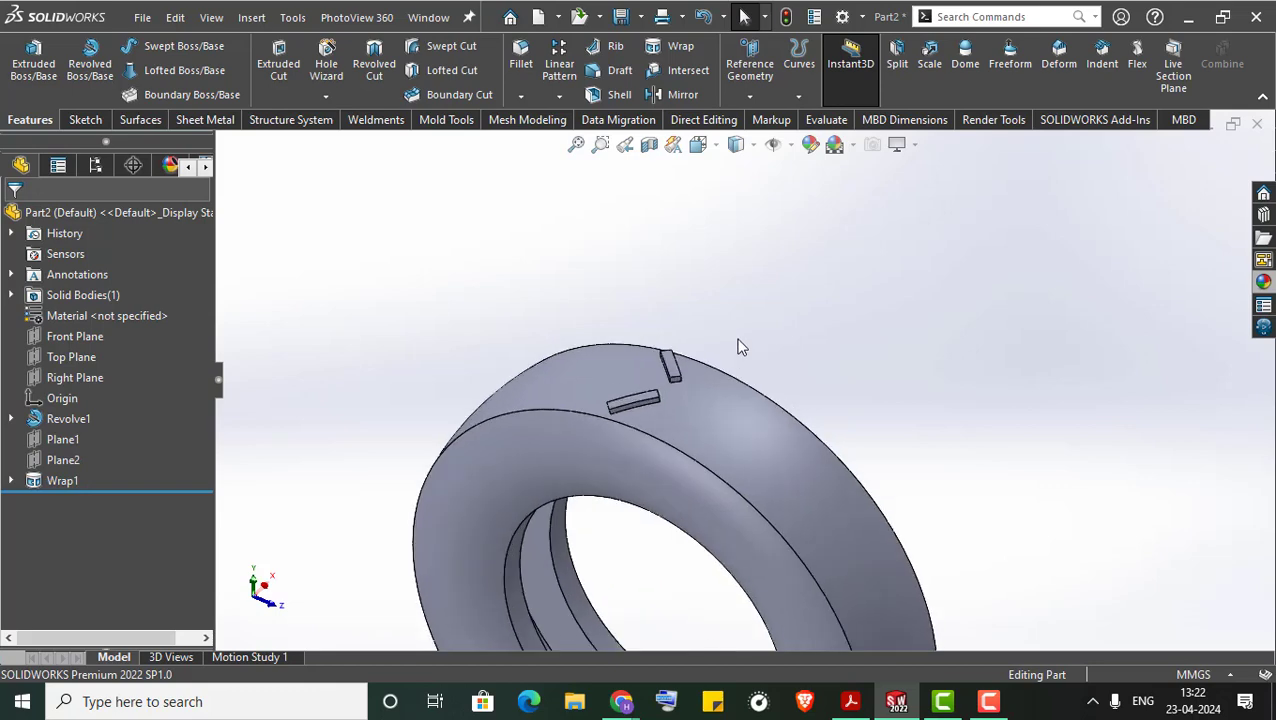
Circular-pattern Wrap1 with 80 instances over 360° around the tire's circular edge.
{"action": "left_click", "coordinate": [559, 95]}
{"action": "left_click", "coordinate": [555, 140]}
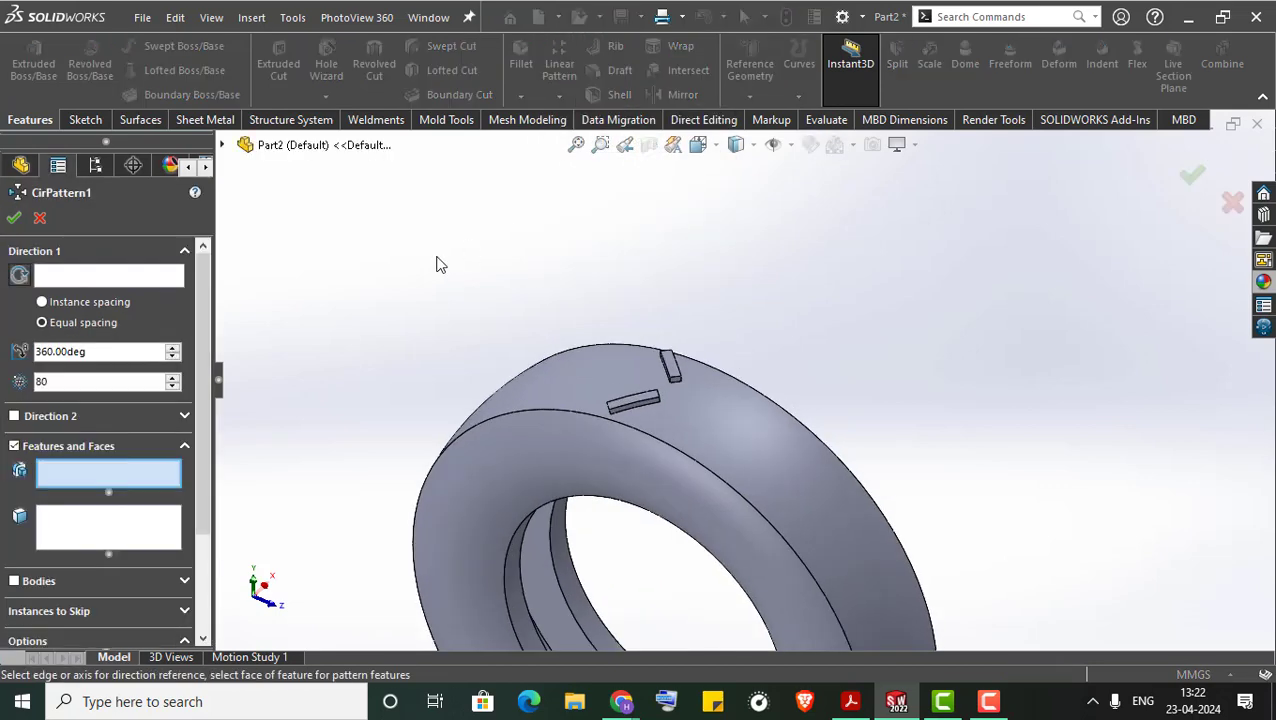
{"action": "scroll", "coordinate": [745, 380], "scroll_direction": "up", "scroll_amount": 2}
{"action": "left_click", "coordinate": [62, 275]}
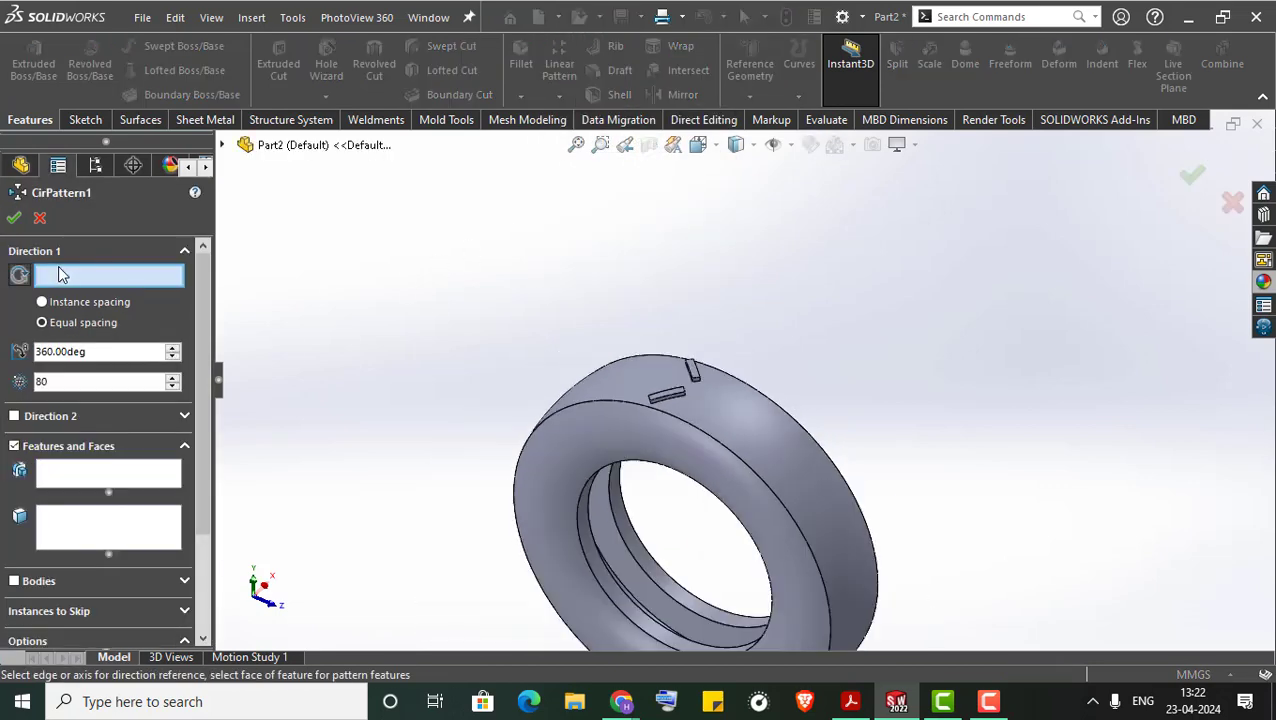
{"action": "left_click", "coordinate": [613, 405]}
{"action": "left_click", "coordinate": [93, 472]}
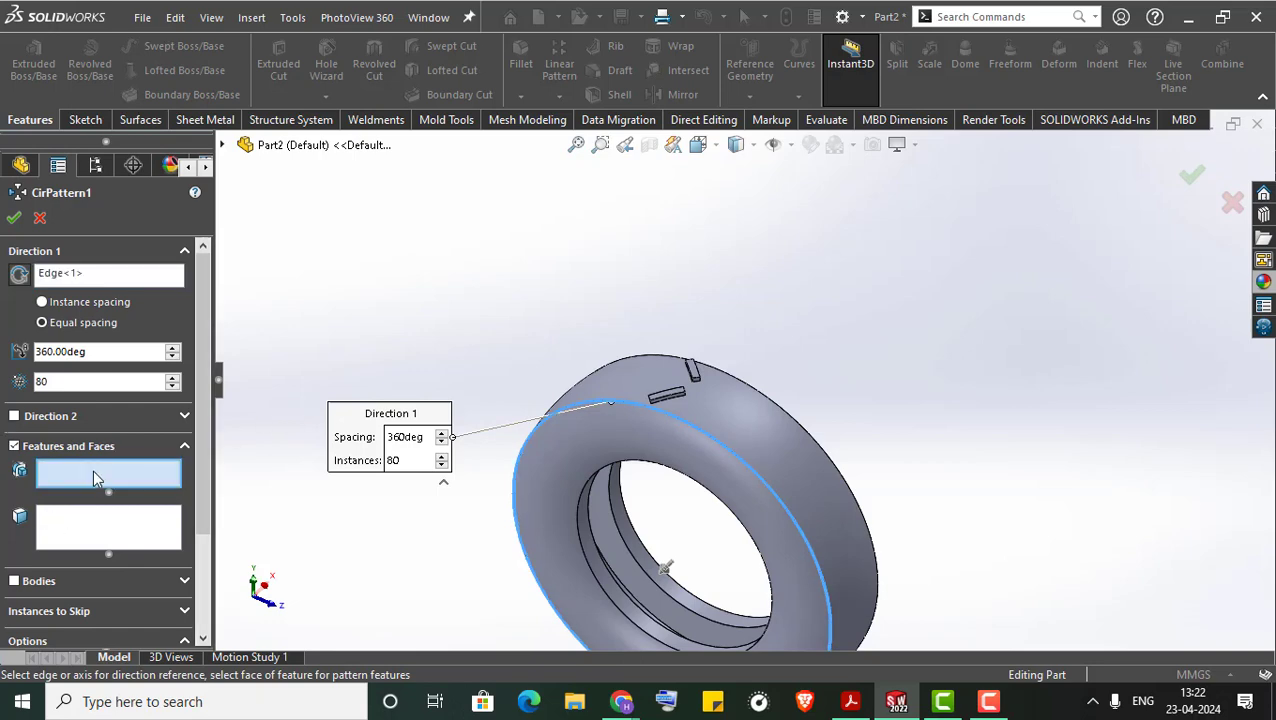
{"action": "left_click", "coordinate": [222, 145]}
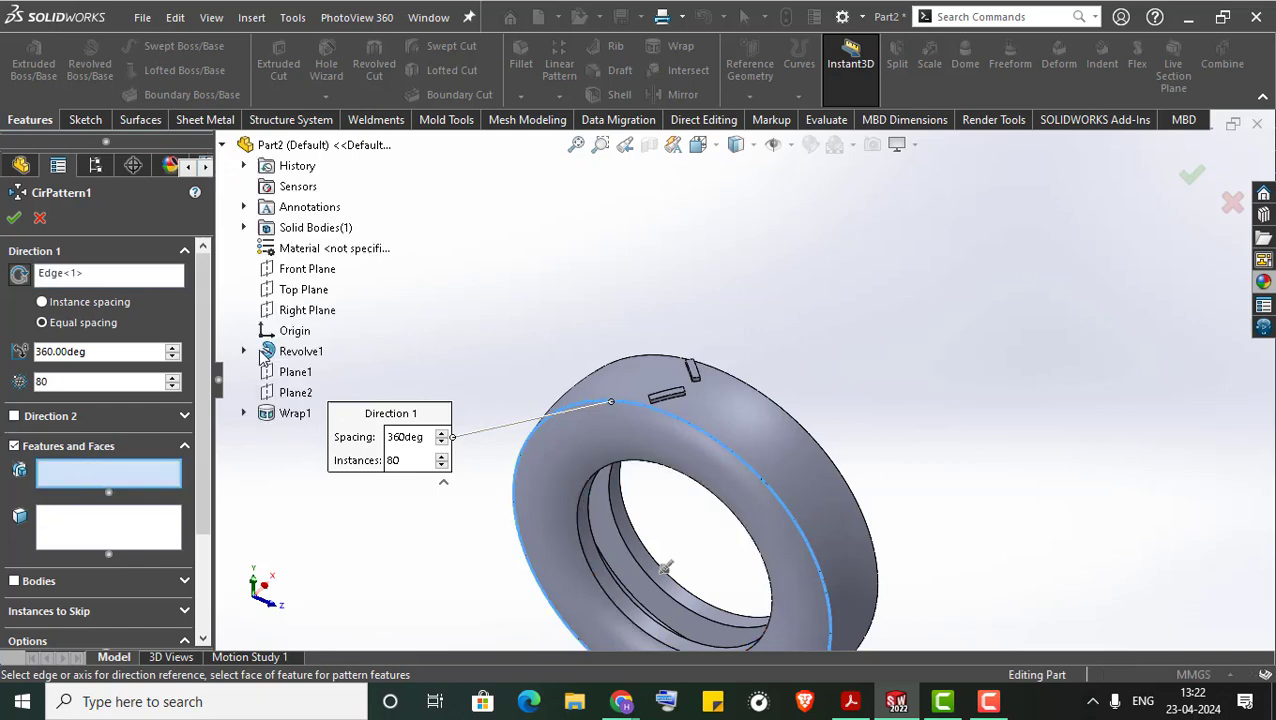
{"action": "left_click", "coordinate": [290, 413]}
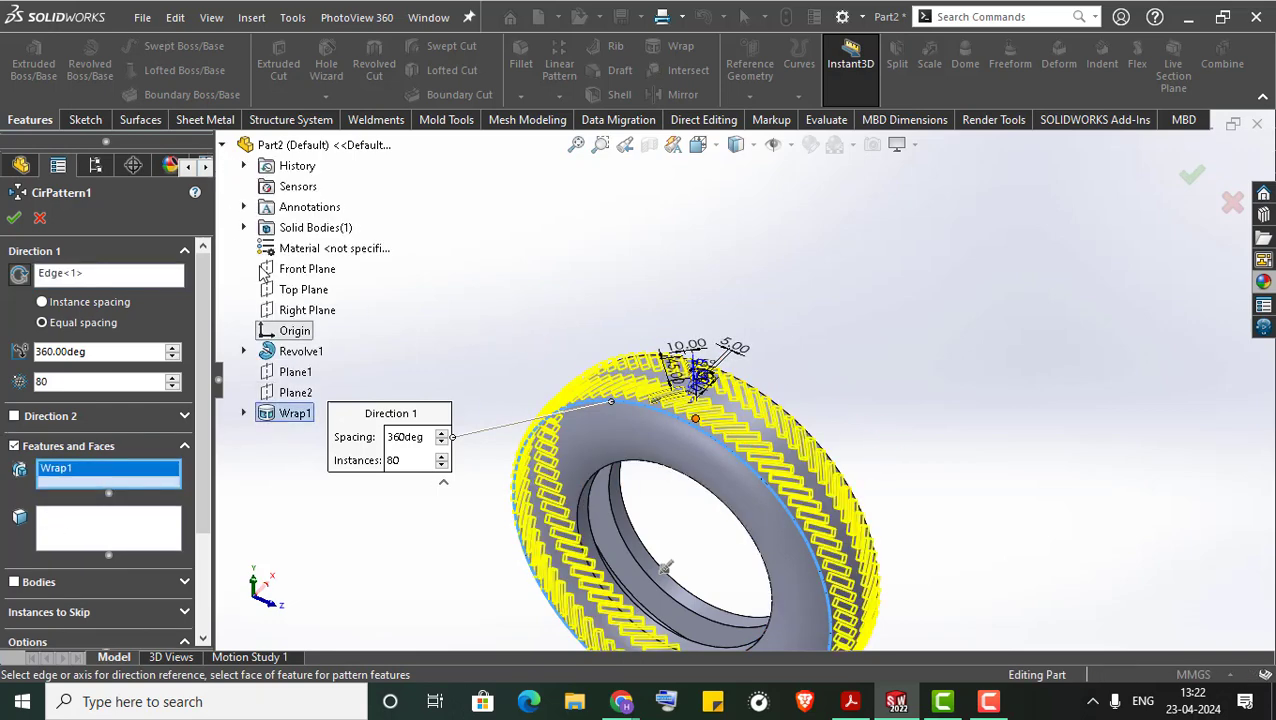
{"action": "left_click", "coordinate": [13, 220]}
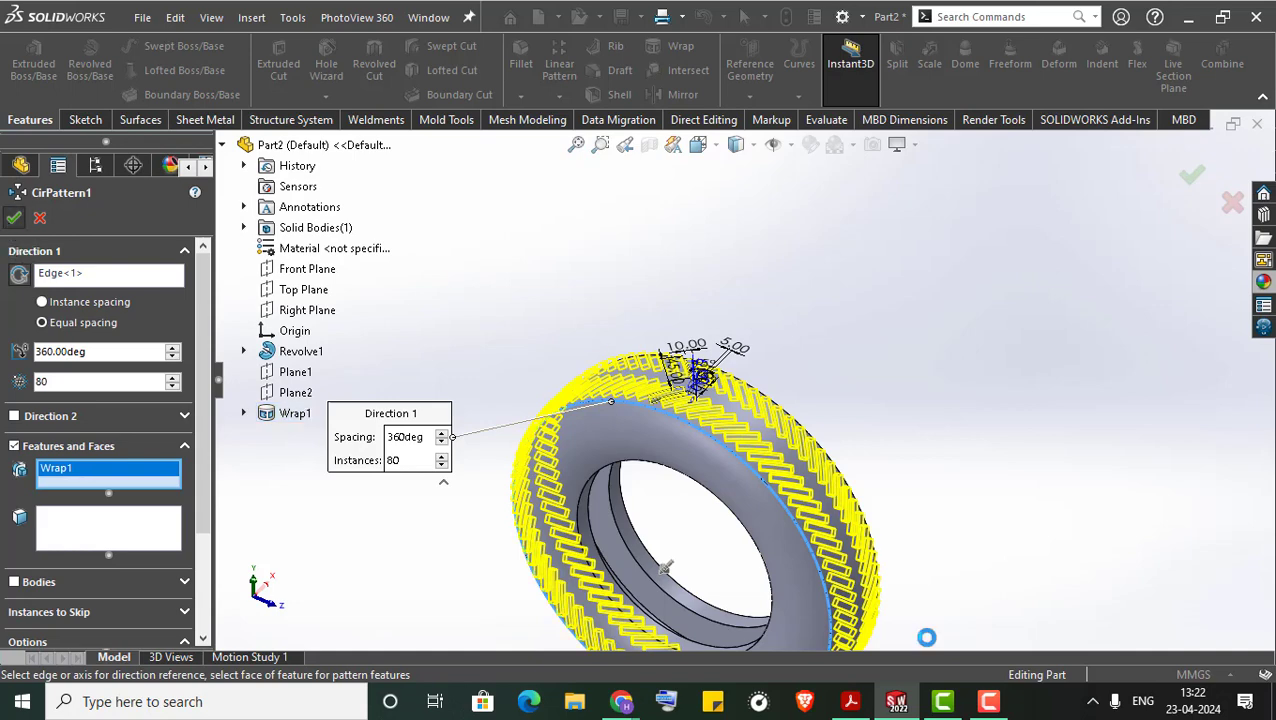
{"action": "left_click", "coordinate": [993, 710]}
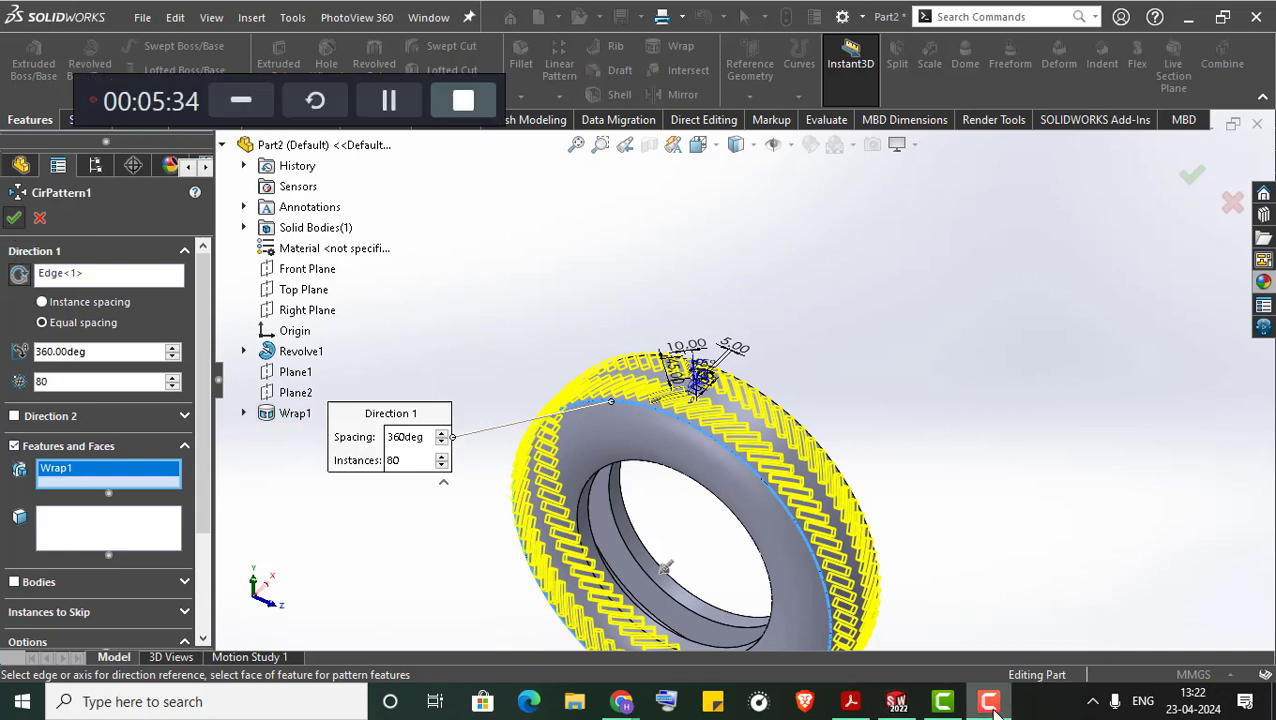
{"action": "left_click", "coordinate": [241, 100]}
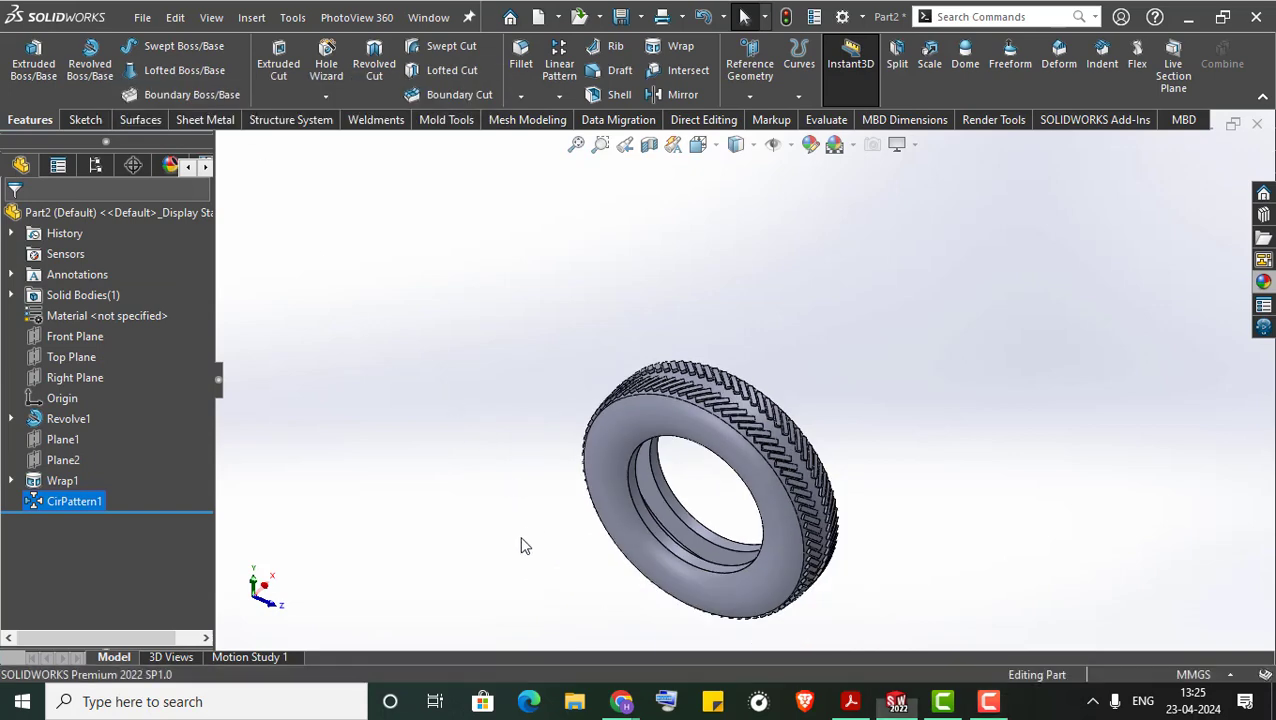
{"action": "mouse_move", "coordinate": [521, 544]}
{"action": "middle_mouse_down"}
{"action": "mouse_move", "coordinate": [419, 424]}
{"action": "mouse_move", "coordinate": [400, 317]}
{"action": "mouse_move", "coordinate": [322, 353]}
{"action": "mouse_move", "coordinate": [515, 384]}
{"action": "mouse_move", "coordinate": [587, 233]}
{"action": "mouse_move", "coordinate": [570, 422]}
{"action": "middle_mouse_up"}
{"action": "scroll", "coordinate": [570, 422], "scroll_direction": "down", "scroll_amount": 5}
{"action": "mouse_move", "coordinate": [598, 513]}
{"action": "middle_mouse_down"}
{"action": "mouse_move", "coordinate": [689, 447]}
{"action": "mouse_move", "coordinate": [525, 586]}
{"action": "mouse_move", "coordinate": [595, 524]}
{"action": "mouse_move", "coordinate": [732, 549]}
{"action": "mouse_move", "coordinate": [686, 435]}
{"action": "mouse_move", "coordinate": [742, 347]}
{"action": "mouse_move", "coordinate": [666, 376]}
{"action": "mouse_move", "coordinate": [703, 384]}
{"action": "mouse_move", "coordinate": [748, 360]}
{"action": "mouse_move", "coordinate": [732, 293]}
{"action": "mouse_move", "coordinate": [720, 293]}
{"action": "mouse_move", "coordinate": [729, 330]}
{"action": "middle_mouse_up"}
{"action": "scroll", "coordinate": [525, 586], "scroll_direction": "up", "scroll_amount": 3}
{"action": "scroll", "coordinate": [727, 228], "scroll_direction": "down", "scroll_amount": 2}
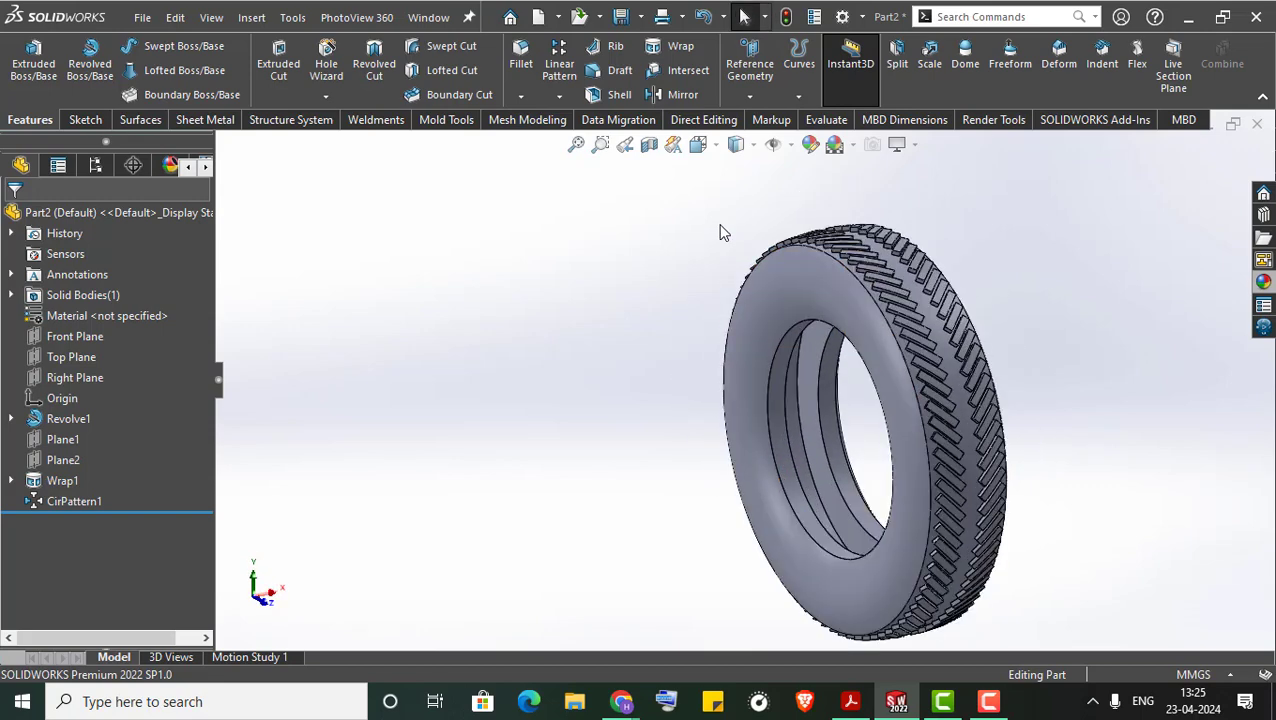
{"action": "left_click", "coordinate": [988, 701]}
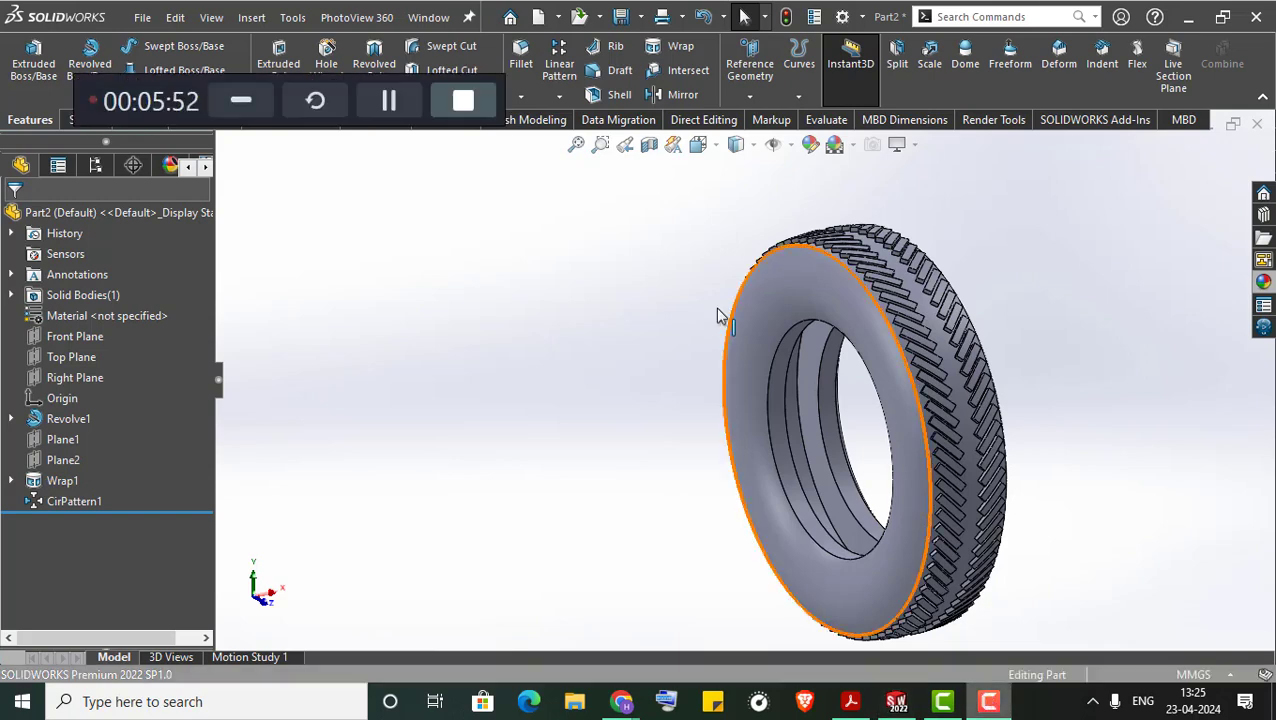